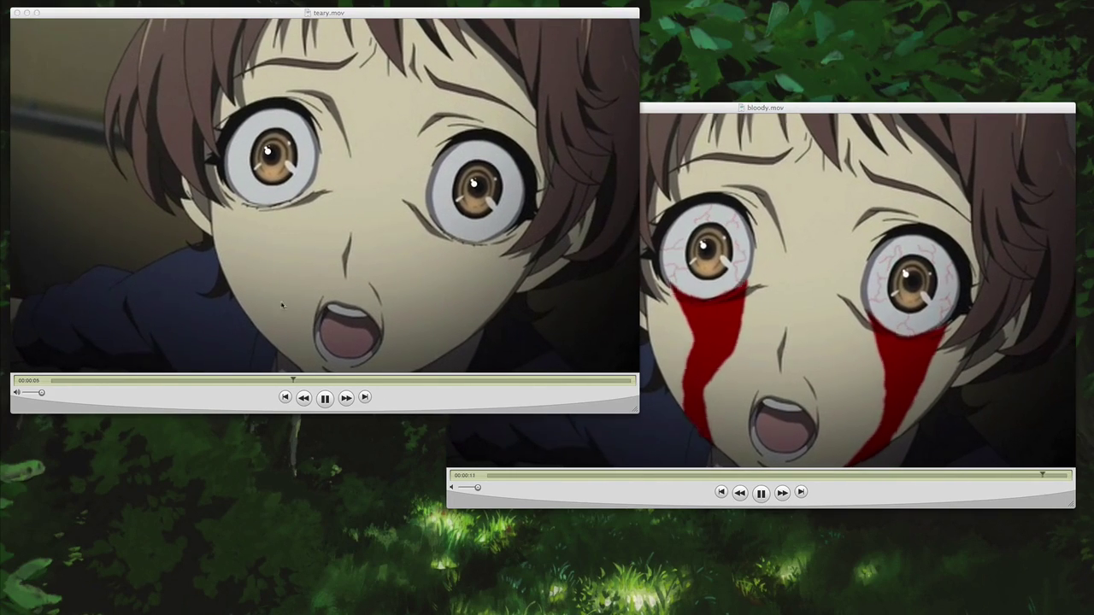
left_click_drag(747, 315, 477, 241)
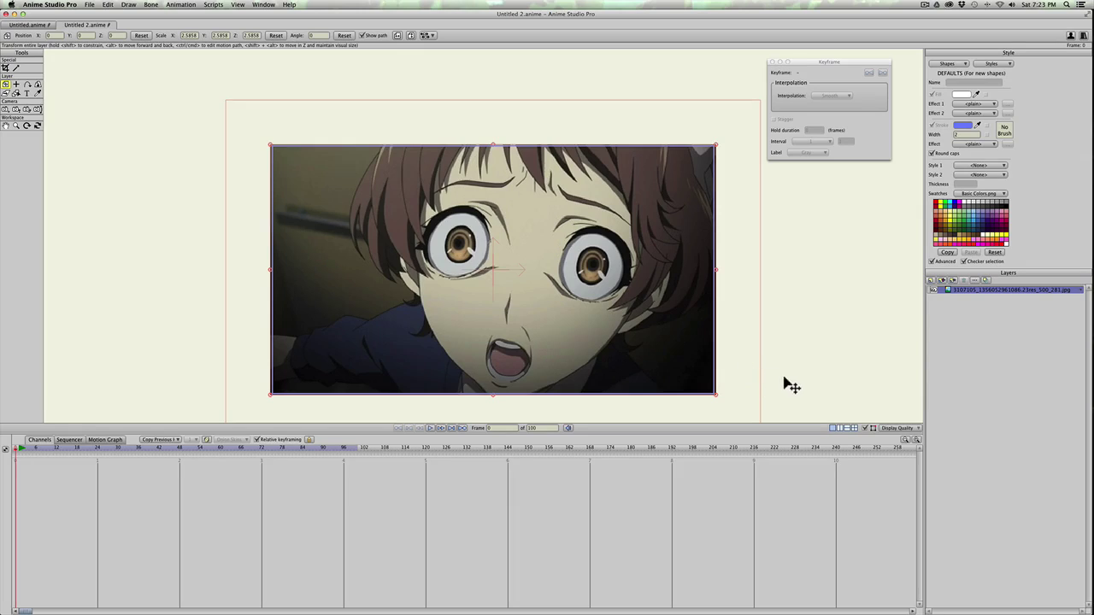
left_click_drag(791, 386, 786, 347)
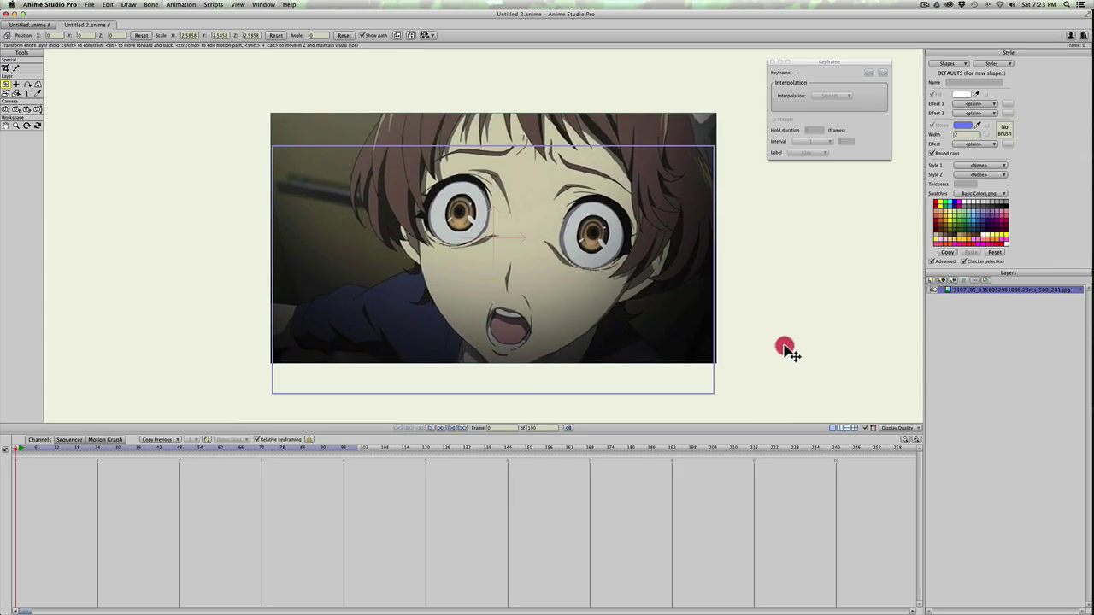
key("super+z")
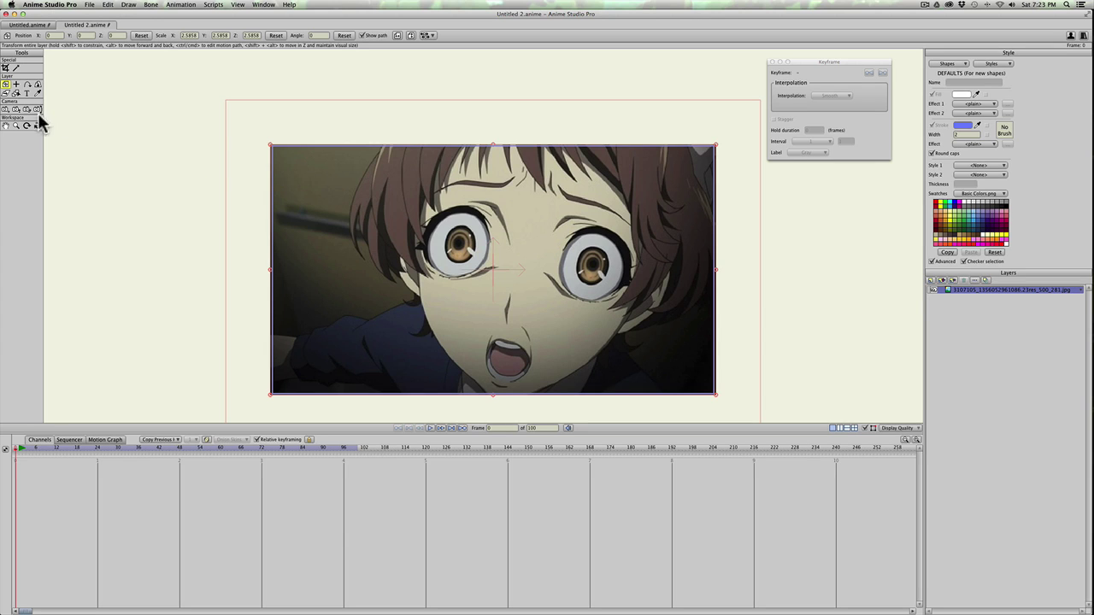
Step: Add a vector layer above the character image and name it tears
left_click(926, 281)
left_click(937, 286)
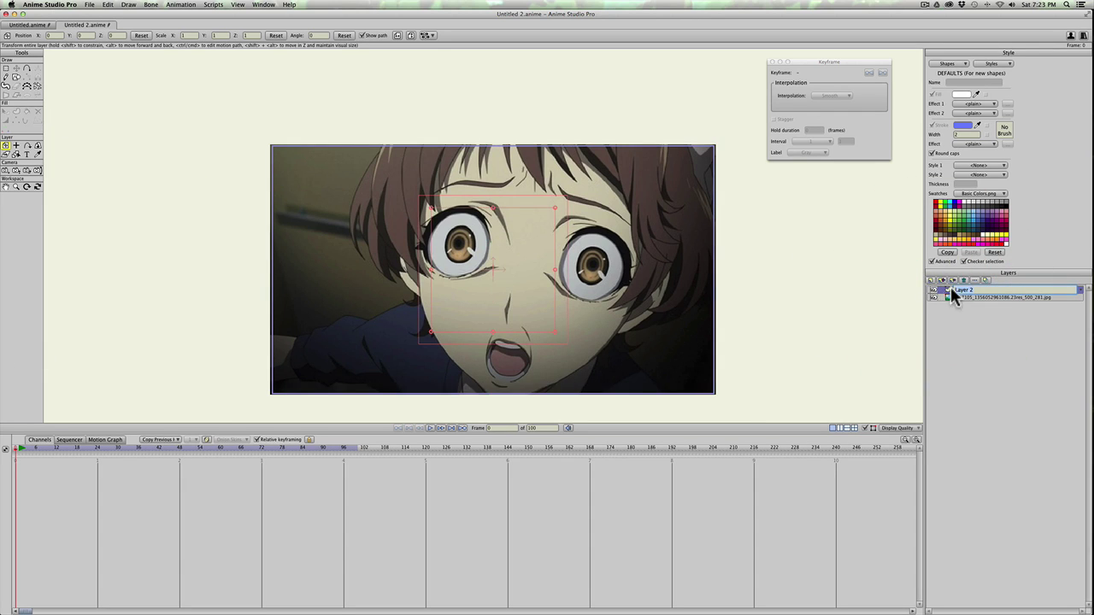
key("Return")
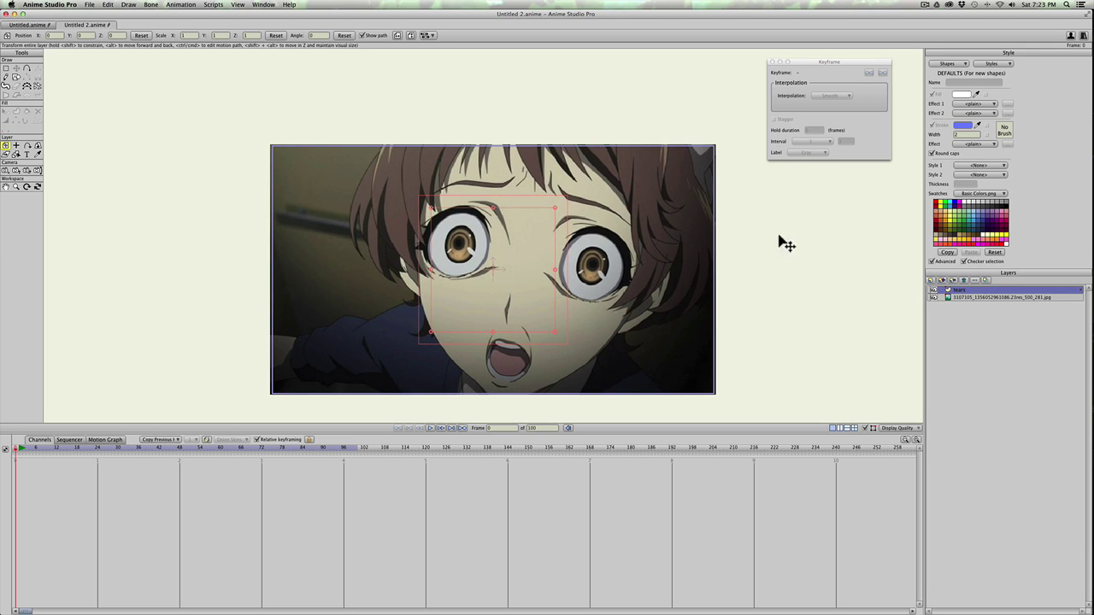
Step: Activate the Freehand tool and review its line width, taper and smoothing options
left_click(6, 77)
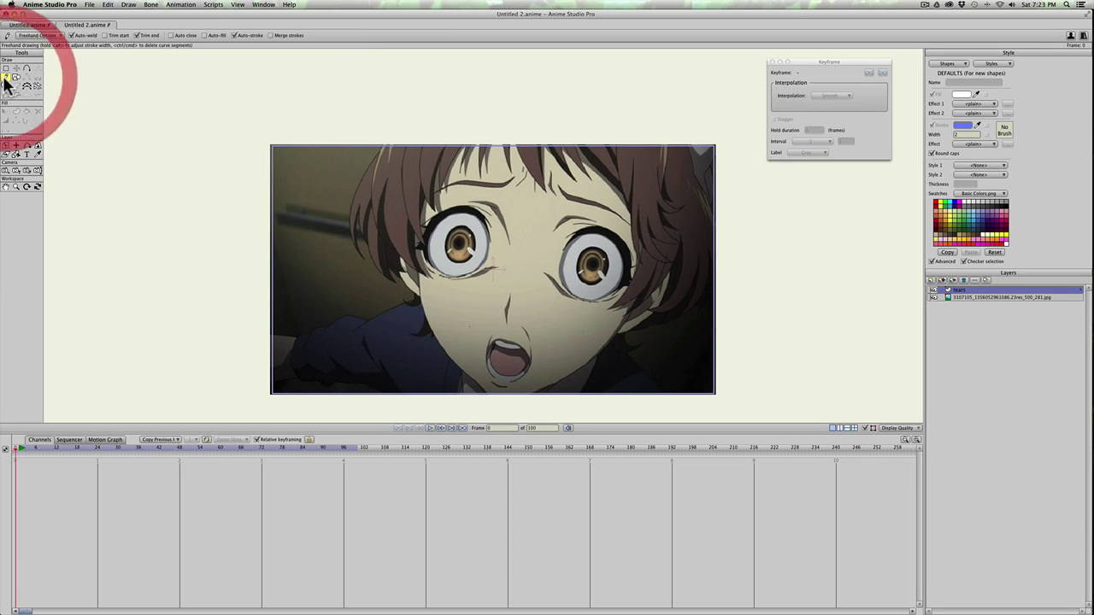
left_click(40, 34)
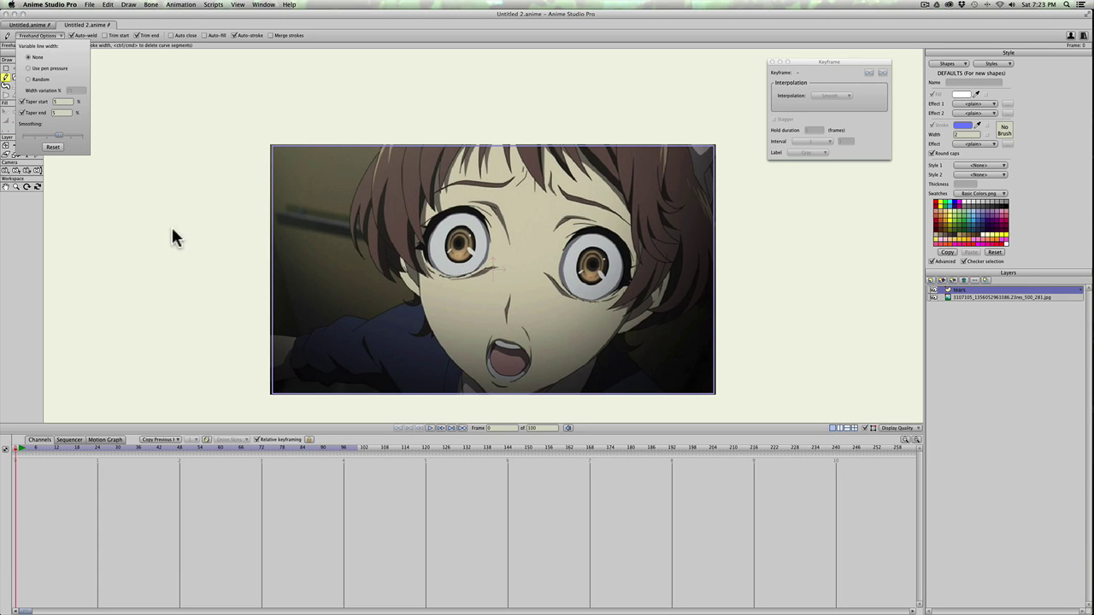
left_click(171, 192)
mouse_move(192, 147)
left_mouse_down()
mouse_move(171, 196)
mouse_move(221, 232)
mouse_move(192, 265)
mouse_move(124, 276)
mouse_move(270, 274)
left_mouse_up()
left_click(214, 227)
key("super+z")
Step: Draw a freehand tear line from the outer corner of the character's left-hand eye, under the eyelid and down the cheek
scroll(445, 323, "up", 3)
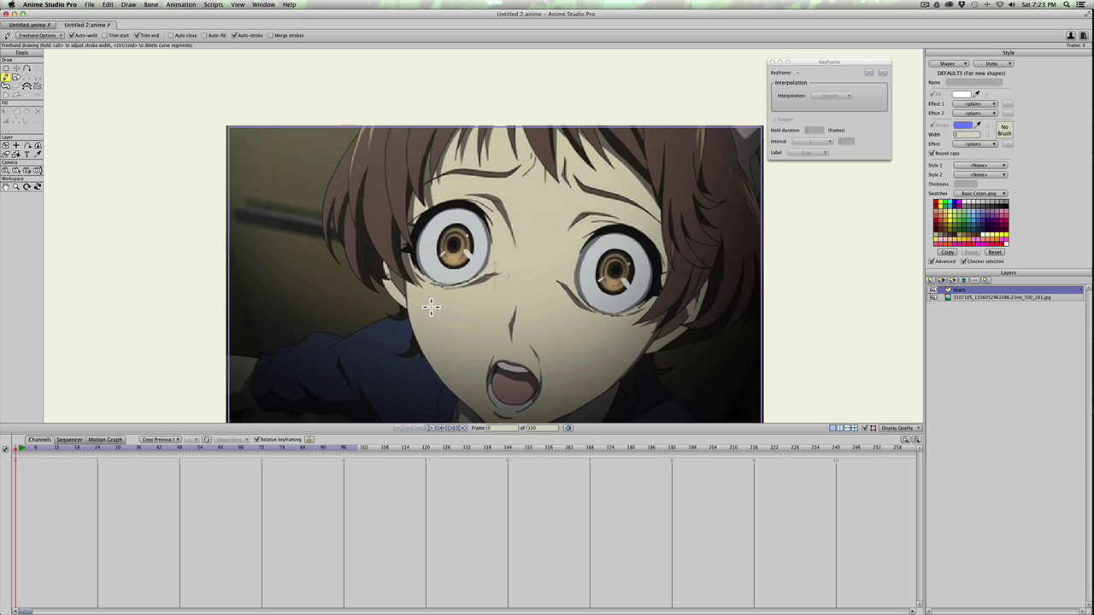
left_click_drag(746, 298, 743, 275)
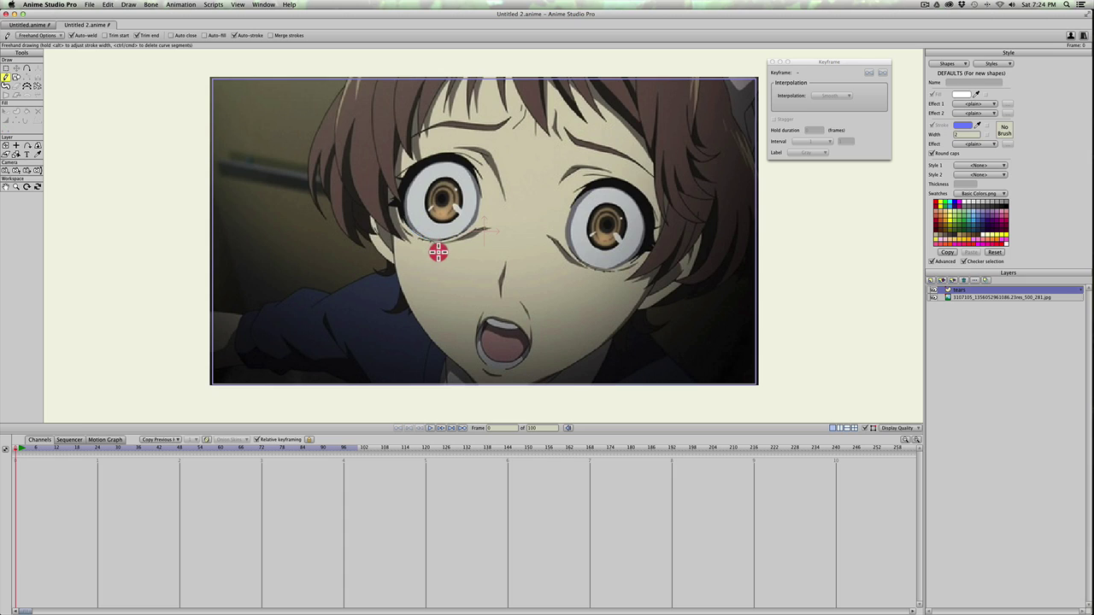
left_click_drag(438, 261, 424, 302)
left_click_drag(426, 333, 425, 334)
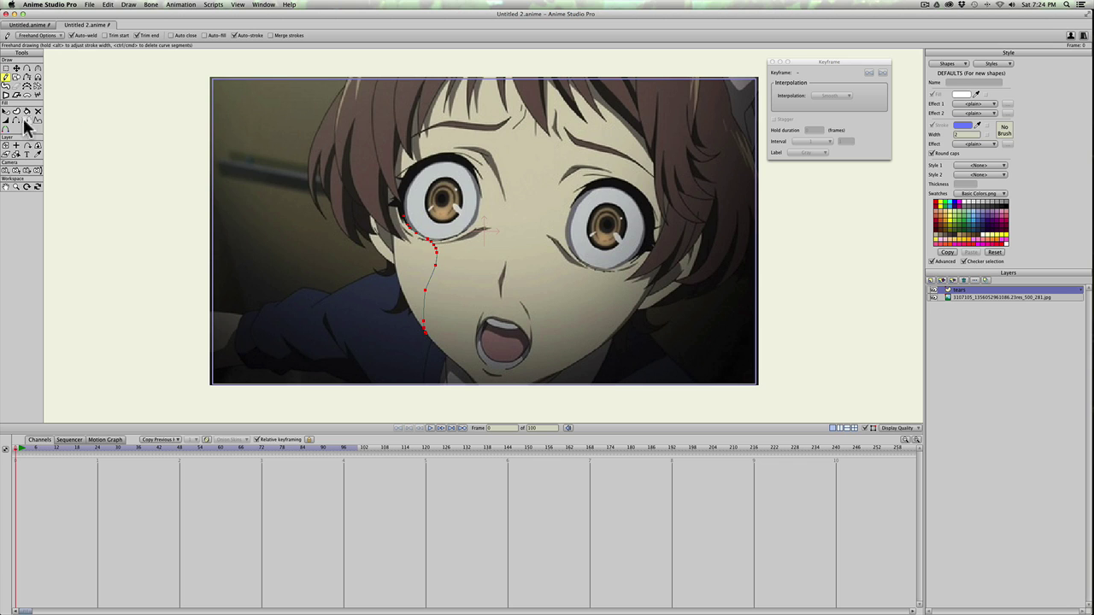
Step: Simplify the tear curve by brushing over its points to remove the excess ones
left_click(26, 86)
mouse_move(396, 224)
left_mouse_down()
mouse_move(439, 276)
mouse_move(431, 208)
mouse_move(419, 239)
left_mouse_up()
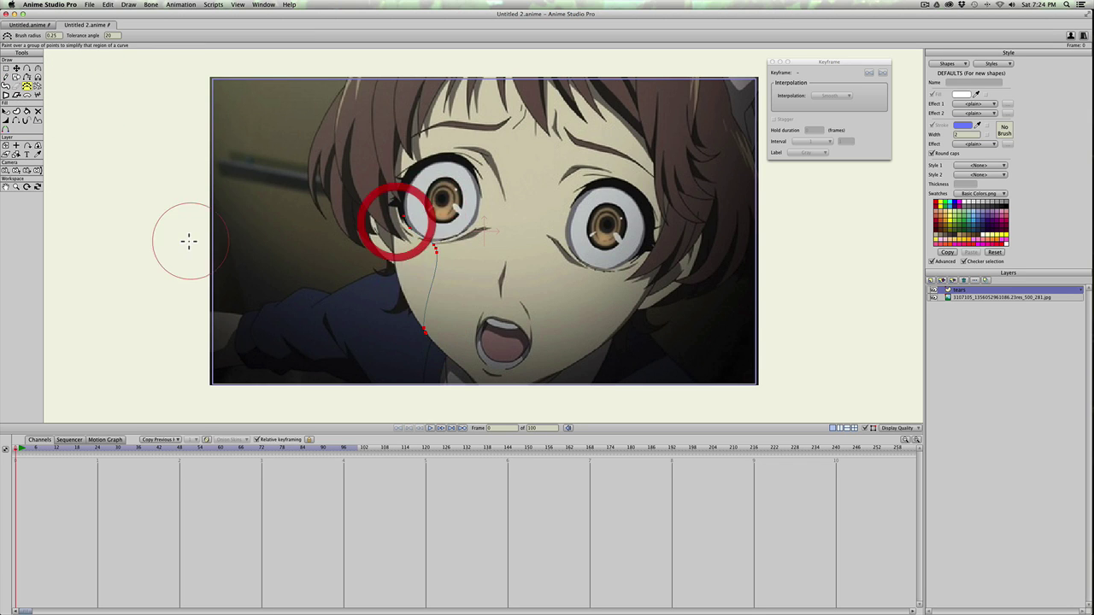
scroll(415, 271, "up", 1)
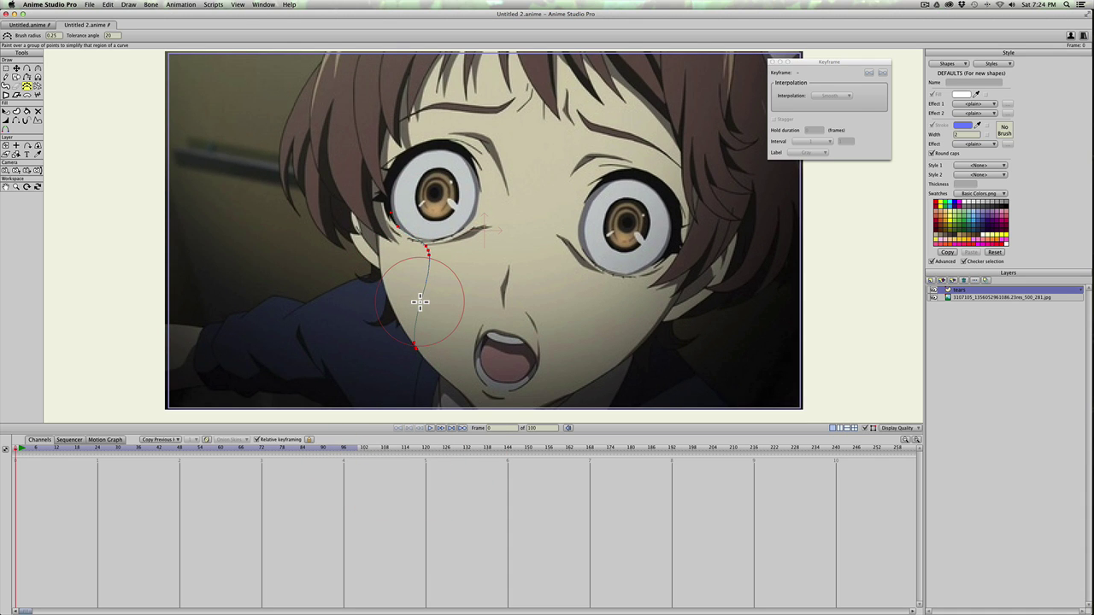
Step: Adjust the lower half of the tear curve, placing one control point midway down the cheek and another nearer its end
key("t")
left_click(416, 346)
left_click(420, 293)
mouse_move(420, 293)
left_mouse_down()
mouse_move(418, 354)
mouse_move(416, 326)
left_mouse_up()
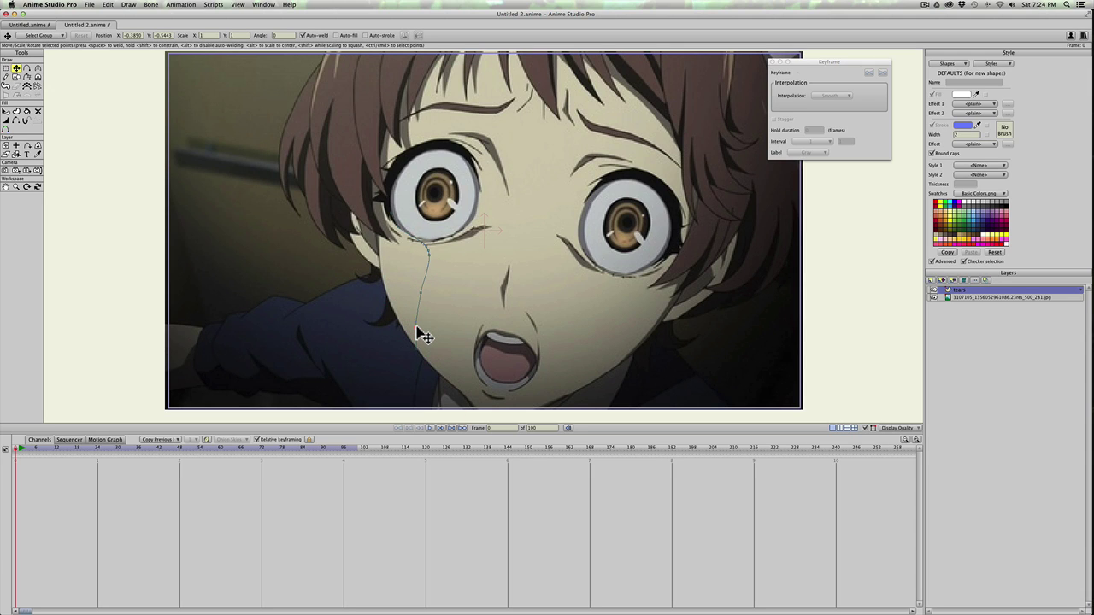
Step: Select the whole tear curve and increase its line width to about 706 percent
double_click(418, 331)
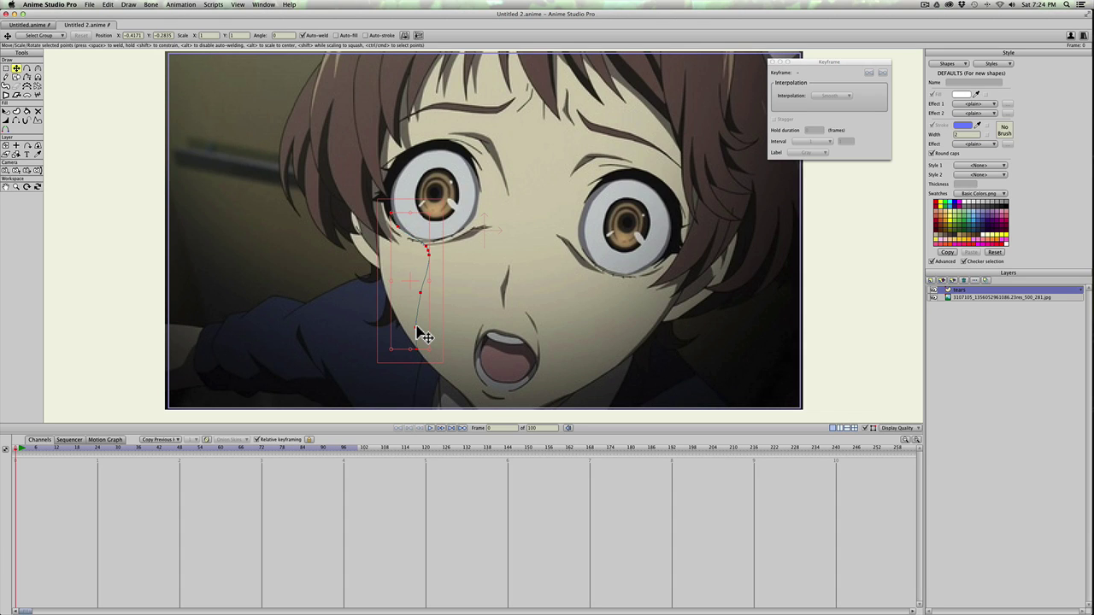
left_click(7, 123)
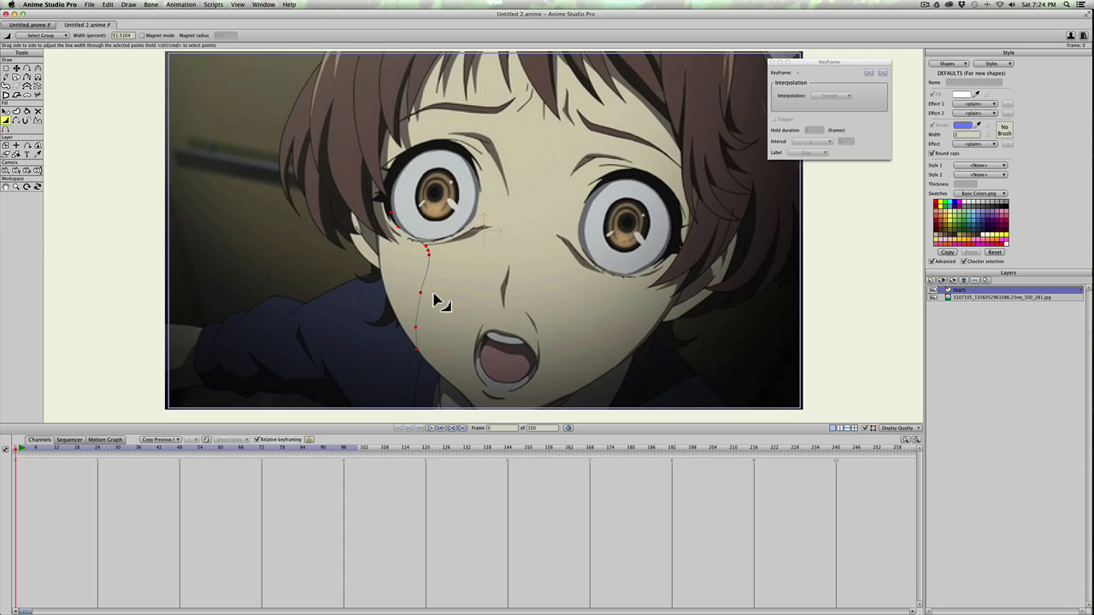
mouse_move(425, 284)
left_mouse_down()
mouse_move(415, 283)
mouse_move(556, 299)
left_mouse_up()
left_click(541, 290)
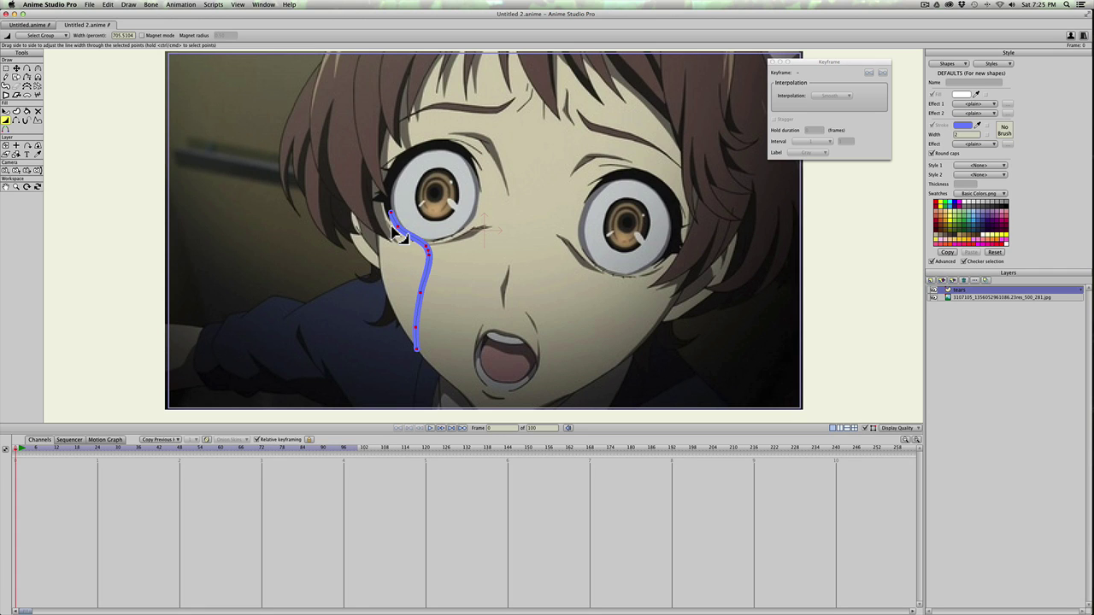
Step: Thin the tear stroke at the points beside the eye and at the middle and lower cheek points
key("t")
left_click(403, 233)
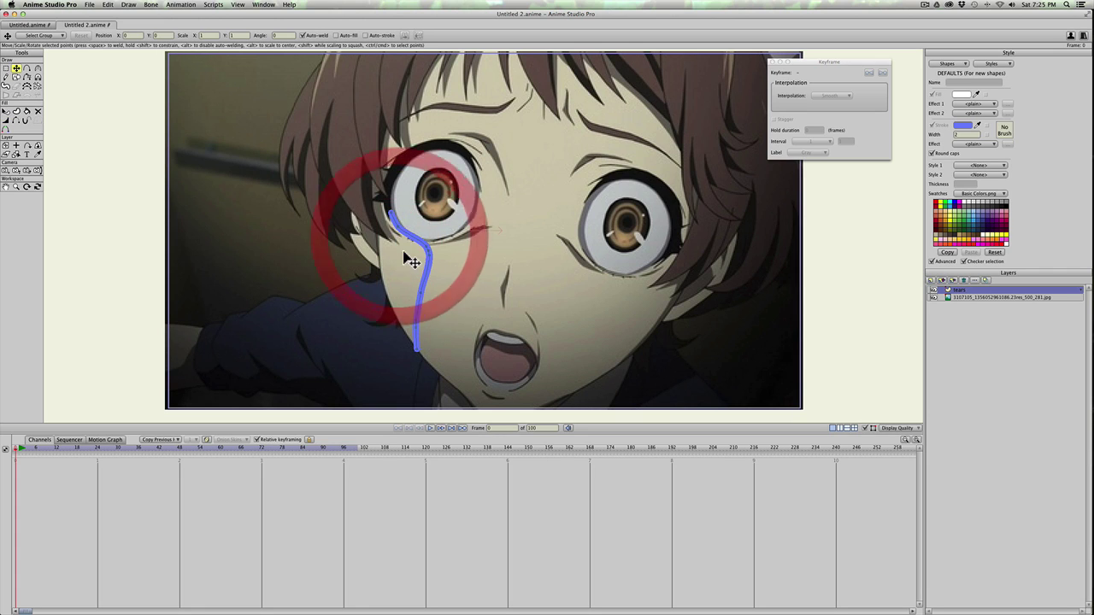
key("w")
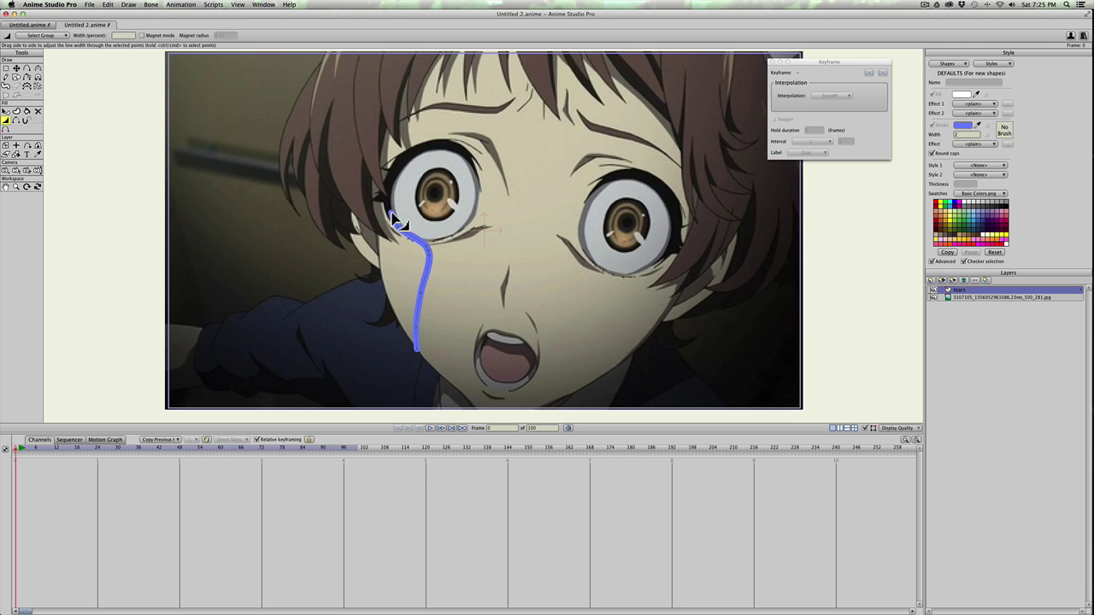
left_click_drag(398, 224, 212, 219)
mouse_move(346, 236)
left_mouse_down()
mouse_move(330, 237)
mouse_move(429, 256)
mouse_move(327, 263)
mouse_move(354, 261)
mouse_move(342, 268)
mouse_move(435, 256)
mouse_move(366, 253)
left_mouse_up()
left_click_drag(419, 291, 374, 297)
left_click_drag(416, 328, 315, 332)
Step: Shape the tear's lower end as a rounded drop, keeping the stroke above it narrow
mouse_move(420, 358)
left_mouse_down()
mouse_move(487, 362)
mouse_move(427, 362)
left_mouse_up()
key("t")
left_click(417, 353)
key("w")
left_click_drag(423, 305, 362, 295)
Step: Move the tear's upper cheek point slightly down and set its line width to 596 percent
key("t")
left_click_drag(432, 260, 436, 279)
key("w")
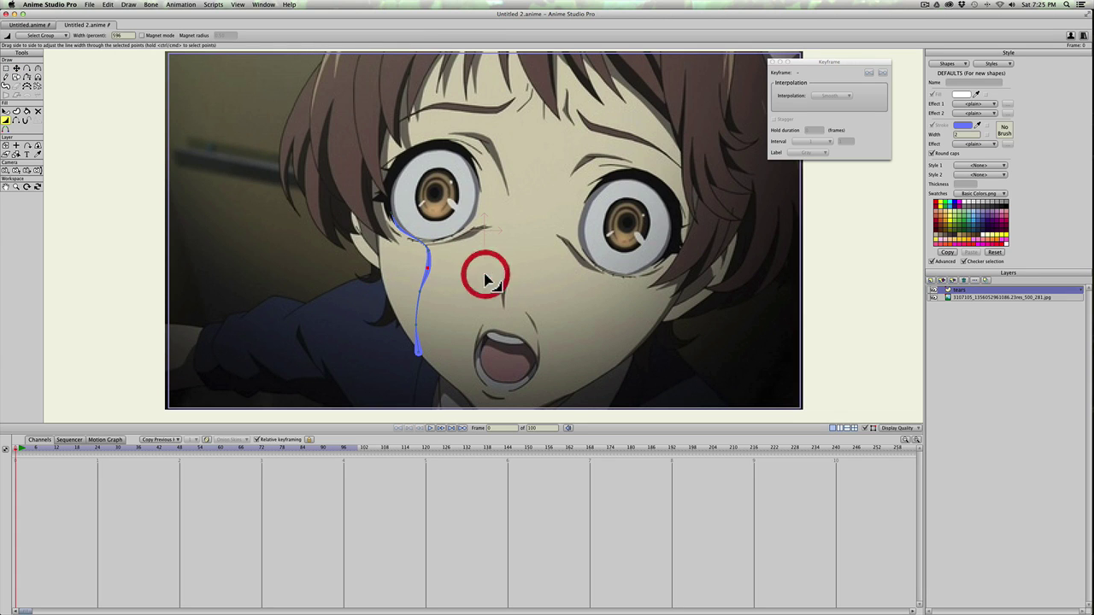
Step: Widen the tear stroke along the lower eyelid, with the bend point just beneath the eye at 386 percent
key("t")
left_click(402, 233)
left_click_drag(401, 231, 519, 243)
key("w")
left_click_drag(487, 243, 419, 342)
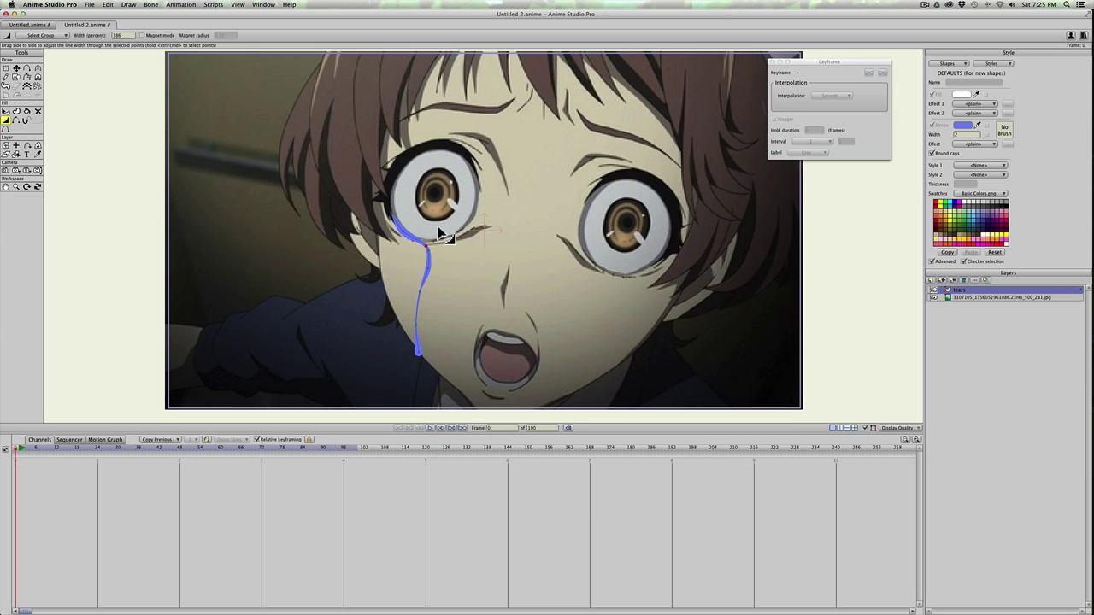
Step: Recolor the tear's stroke to white (FFFFFF) and make it mostly transparent, with an alpha of about 32
key("q")
left_click(411, 233)
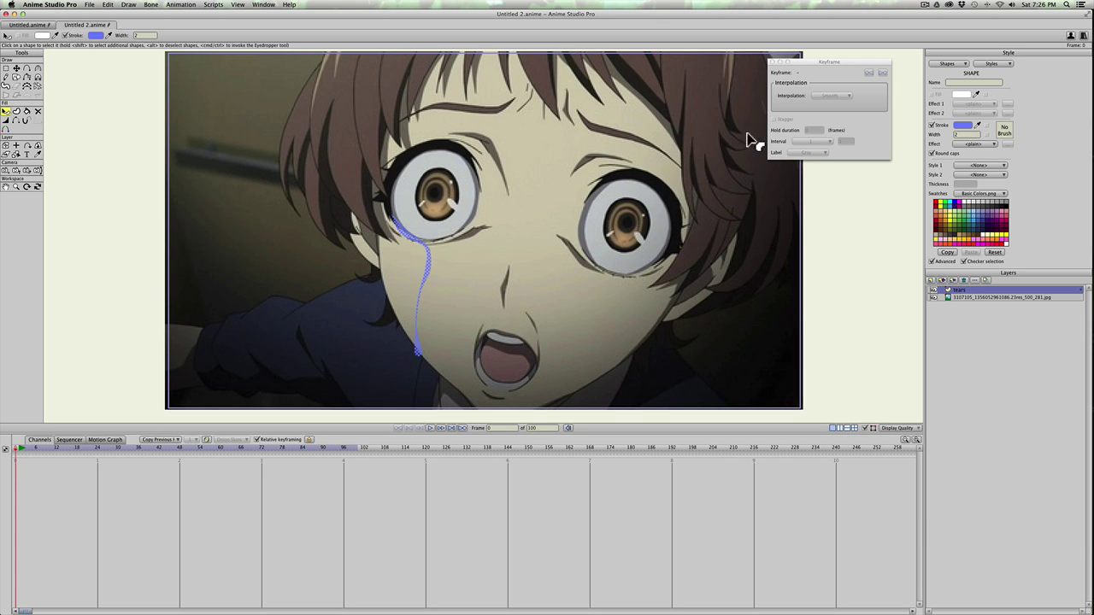
left_click(963, 126)
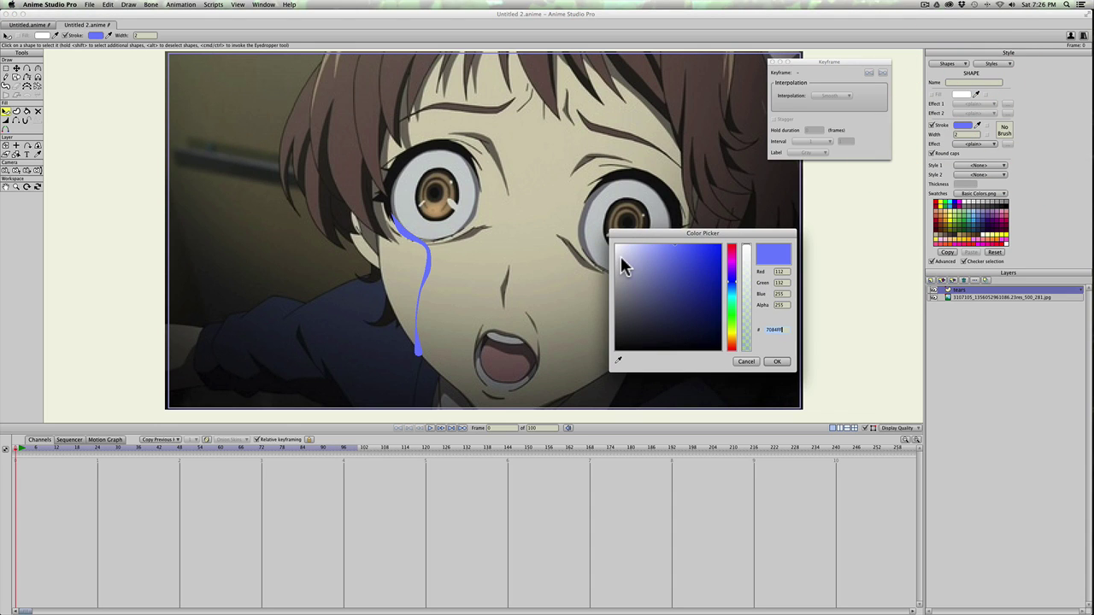
left_click_drag(620, 265, 607, 238)
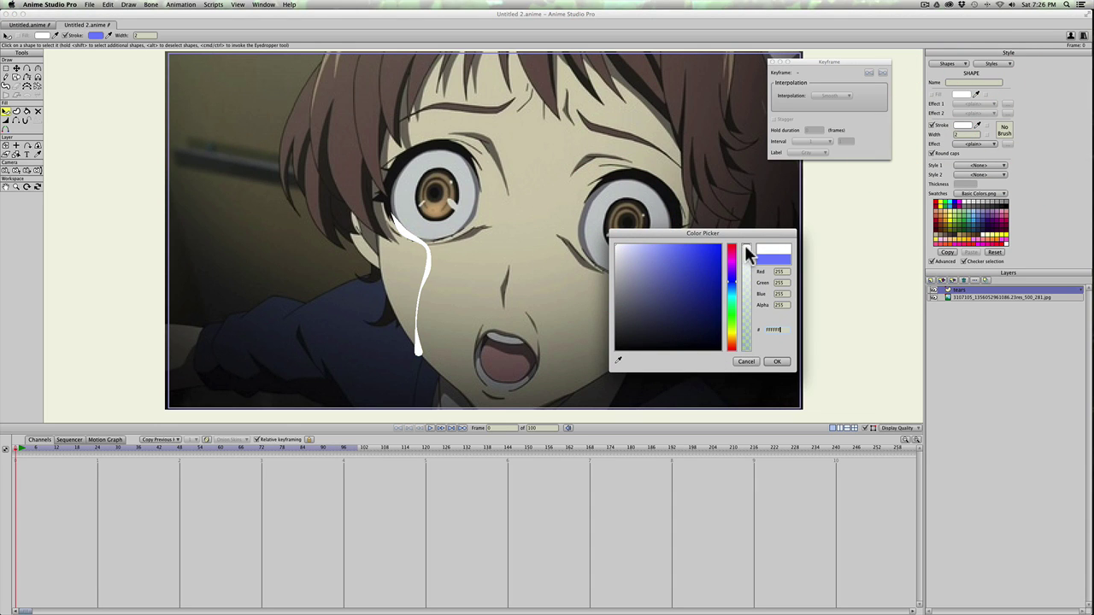
left_click_drag(746, 266, 747, 348)
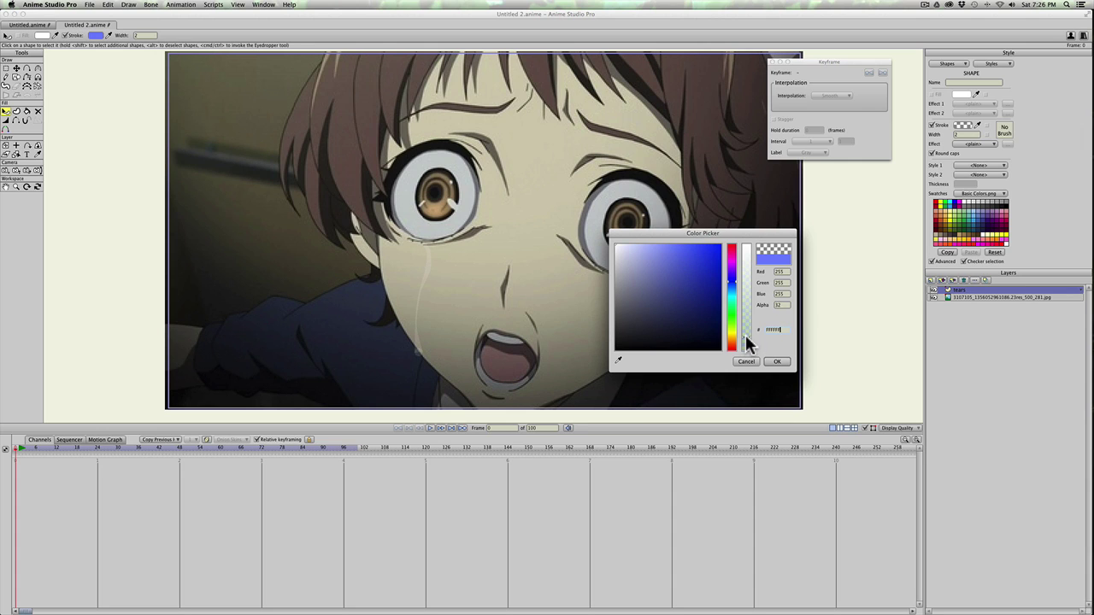
left_click_drag(746, 342, 746, 342)
left_click(777, 363)
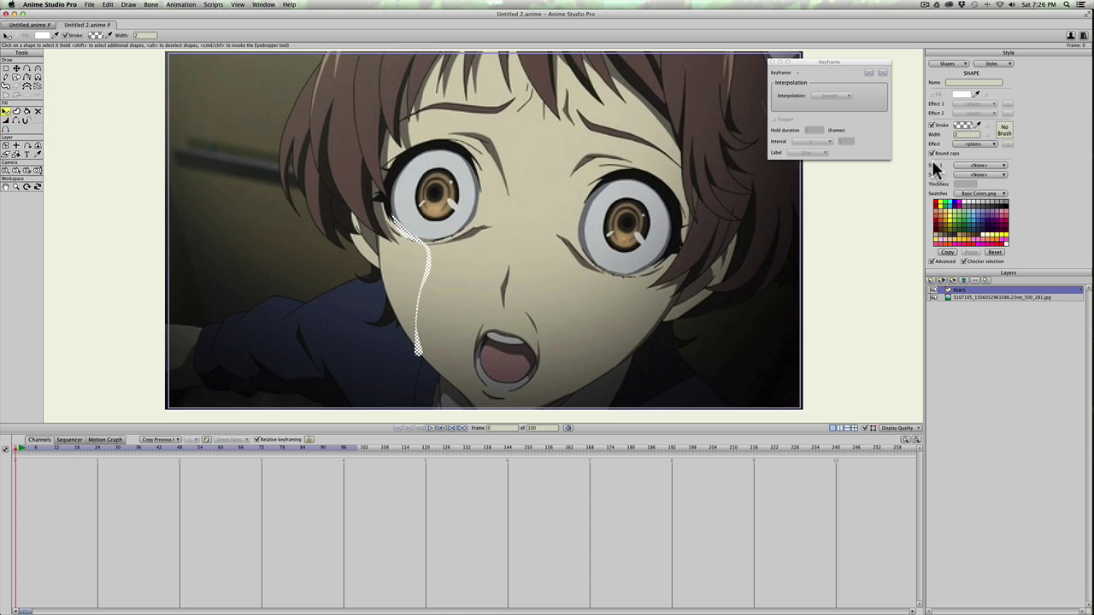
Step: Apply the Shaded effect to the tear's stroke with an offset of 5 and a reduced blur
left_click(971, 144)
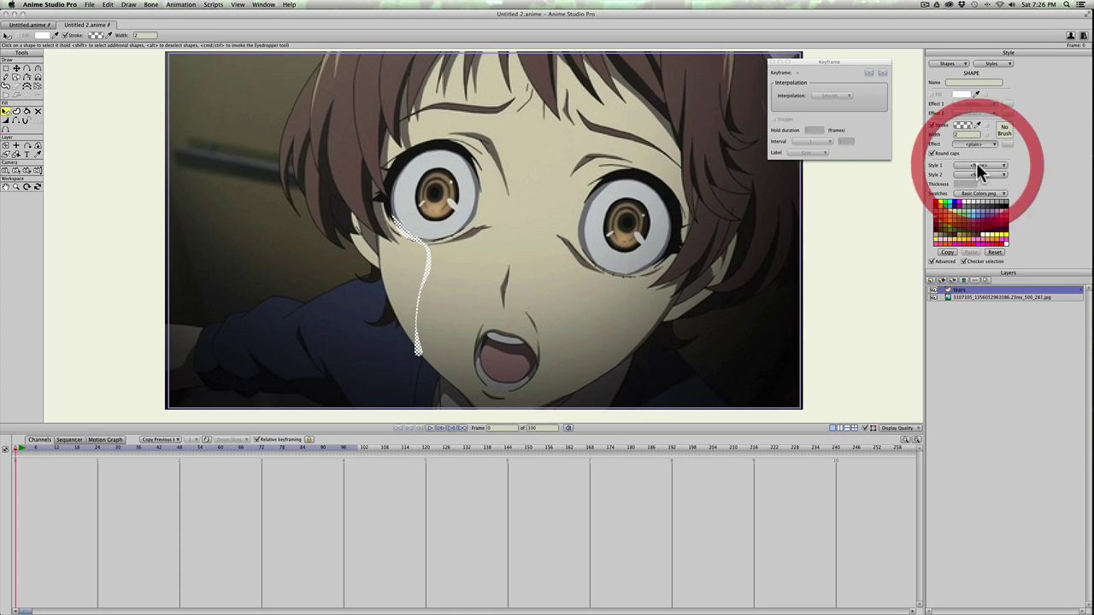
left_click(977, 165)
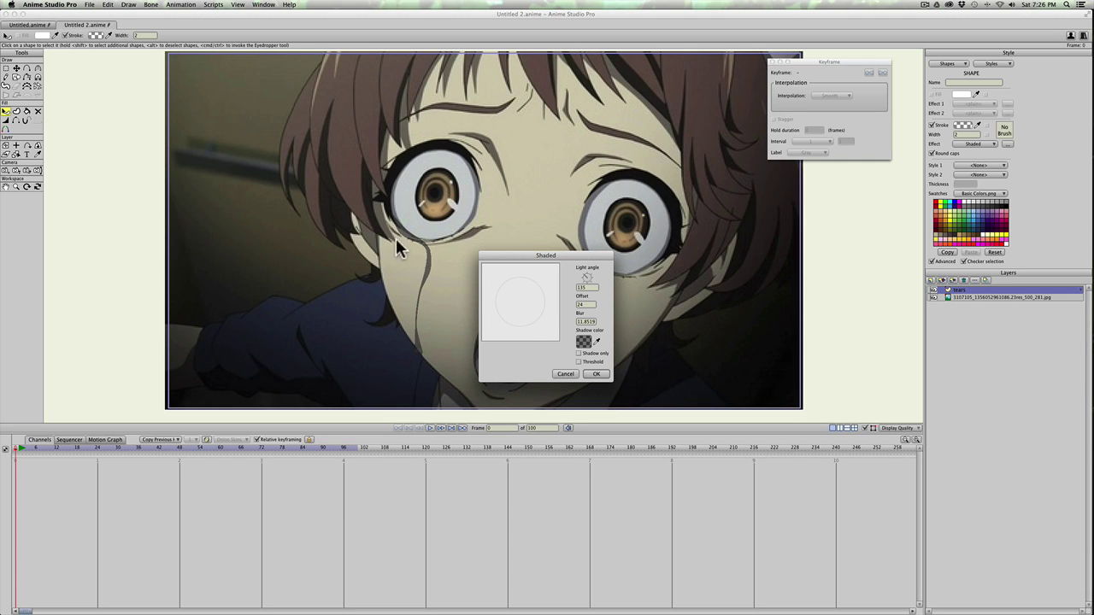
double_click(587, 304)
type("18")
type("5")
left_click(586, 322)
left_click(540, 320)
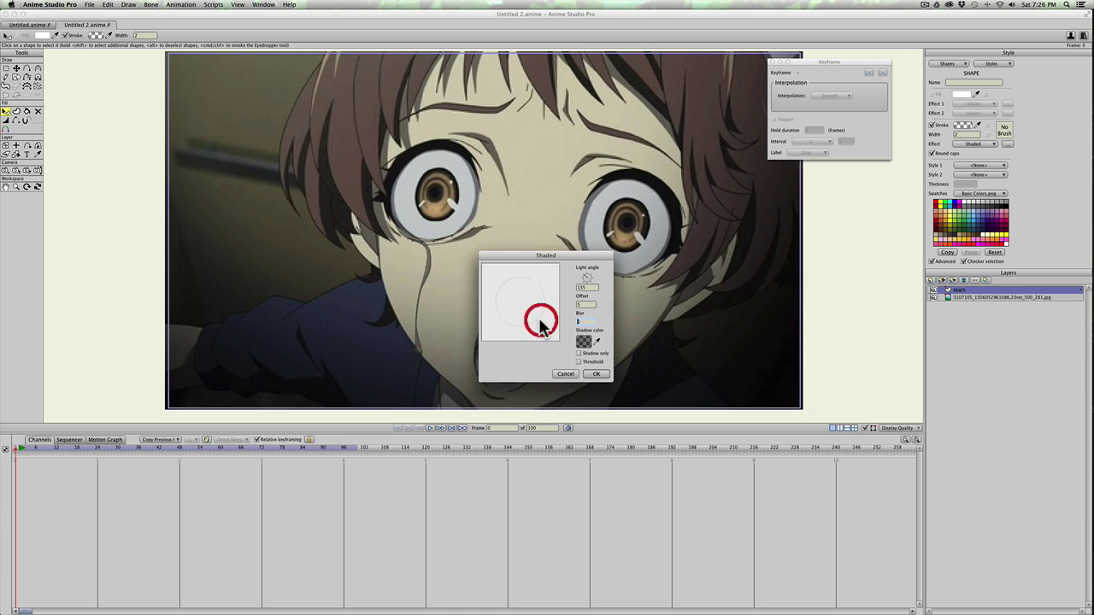
left_click(597, 375)
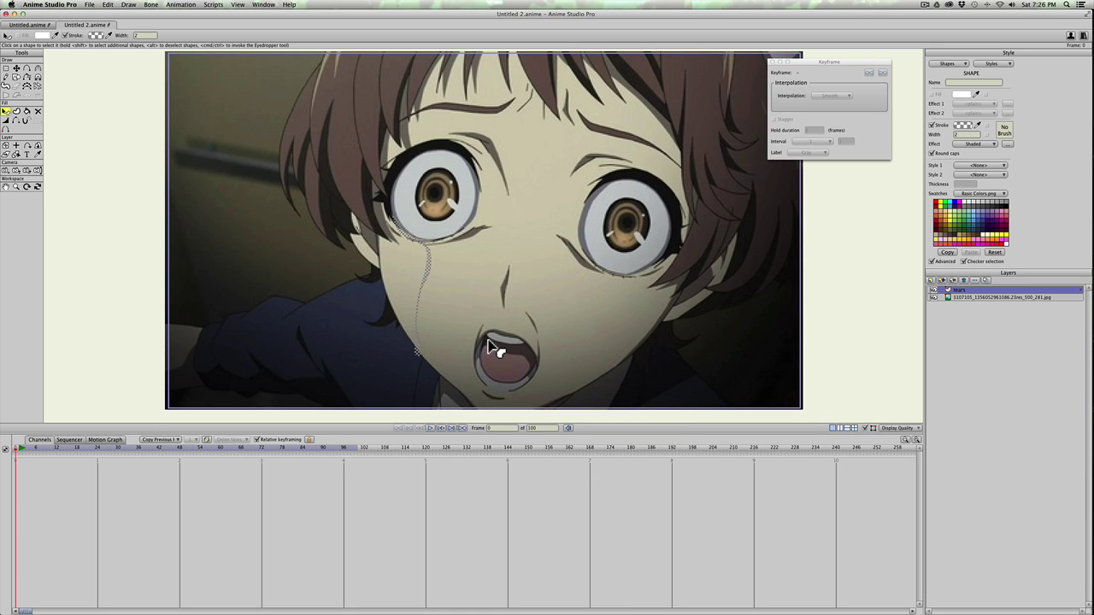
Step: Render frame 0 to check how the shaded tear looks on the face
key("super+r")
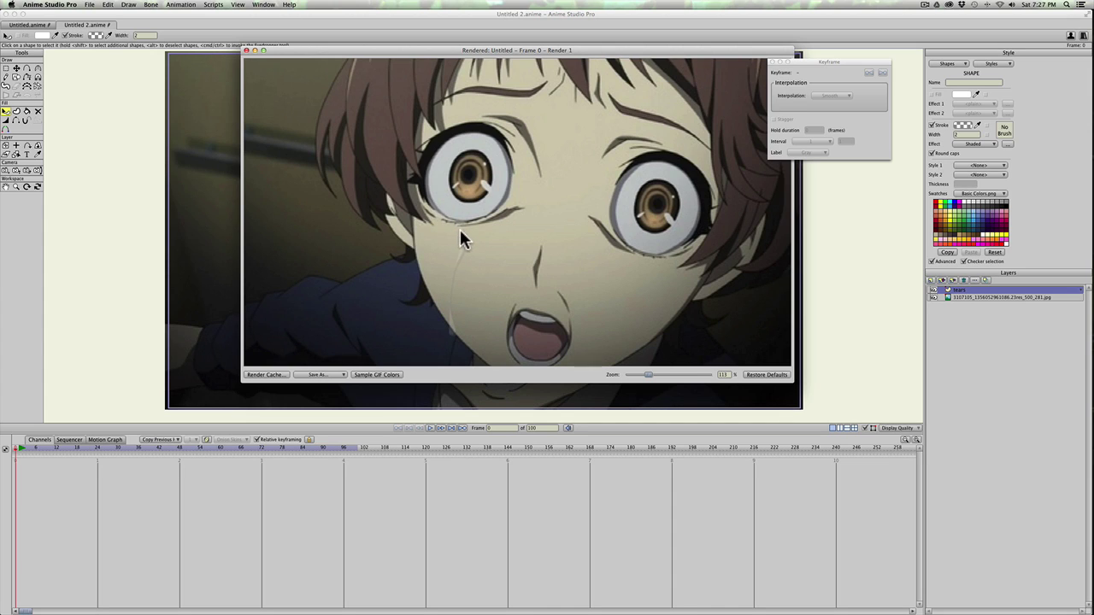
left_click(247, 53)
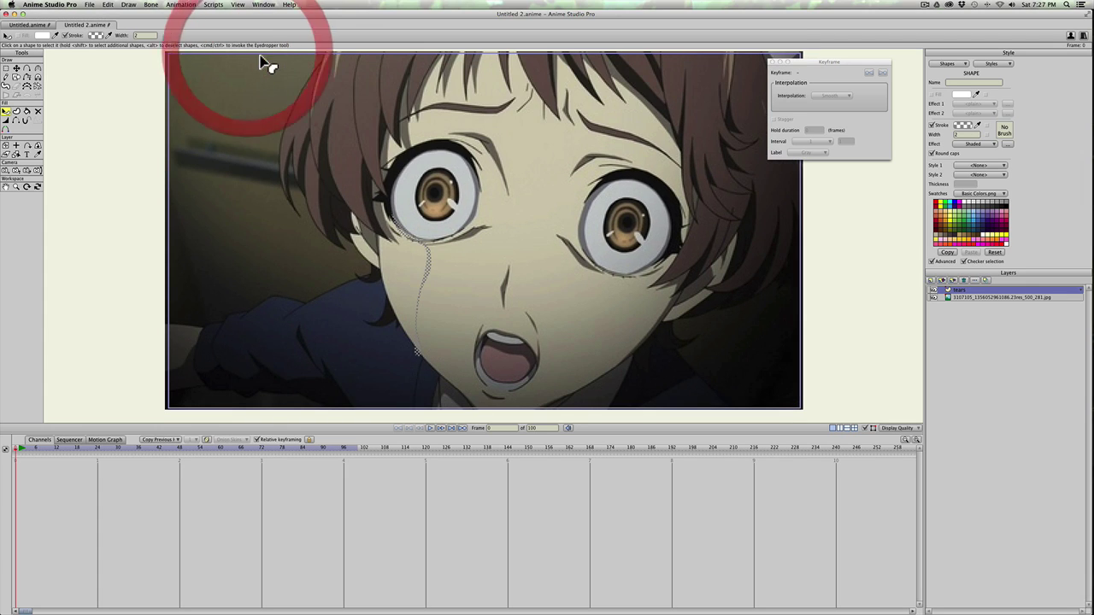
left_click(442, 287)
left_click(400, 236)
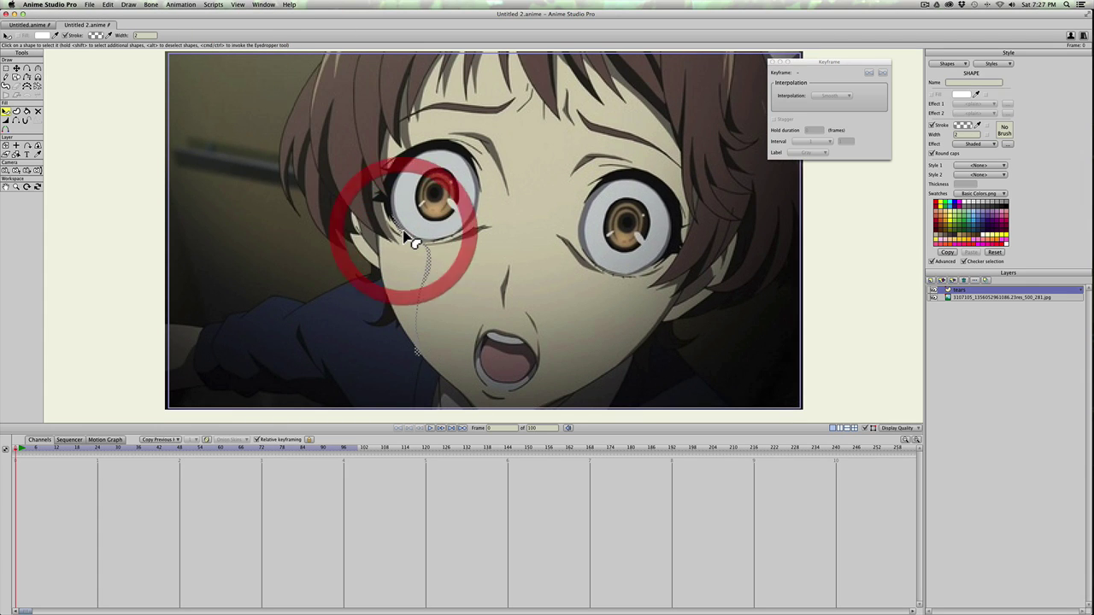
Step: Draw three freehand tears down from the image's right eye and a second one under the left eye on the tears layer
scroll(453, 324, "down", 3)
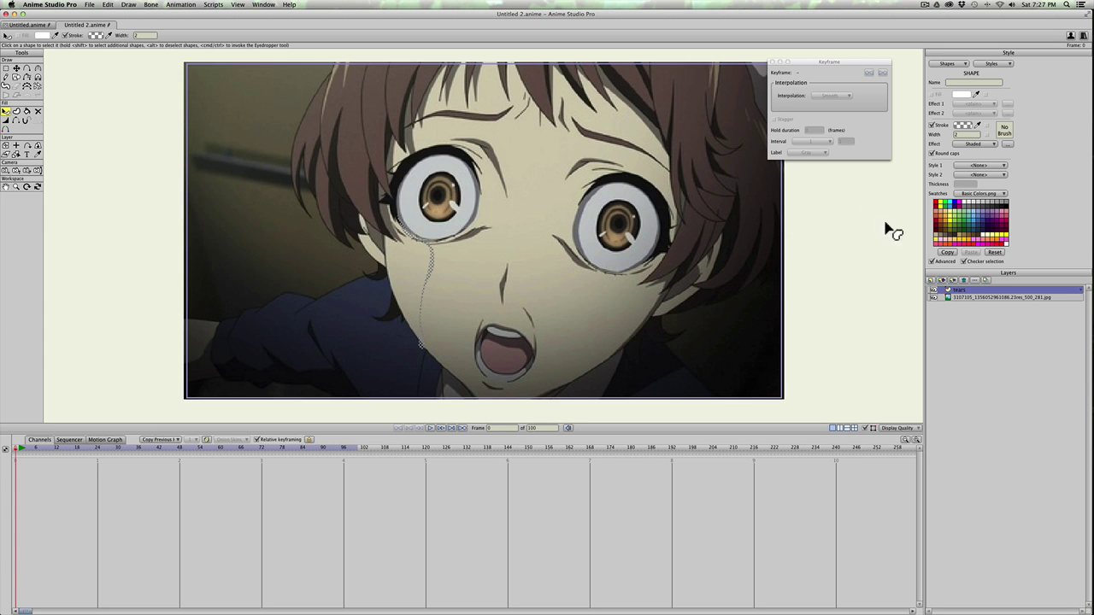
left_click(958, 286)
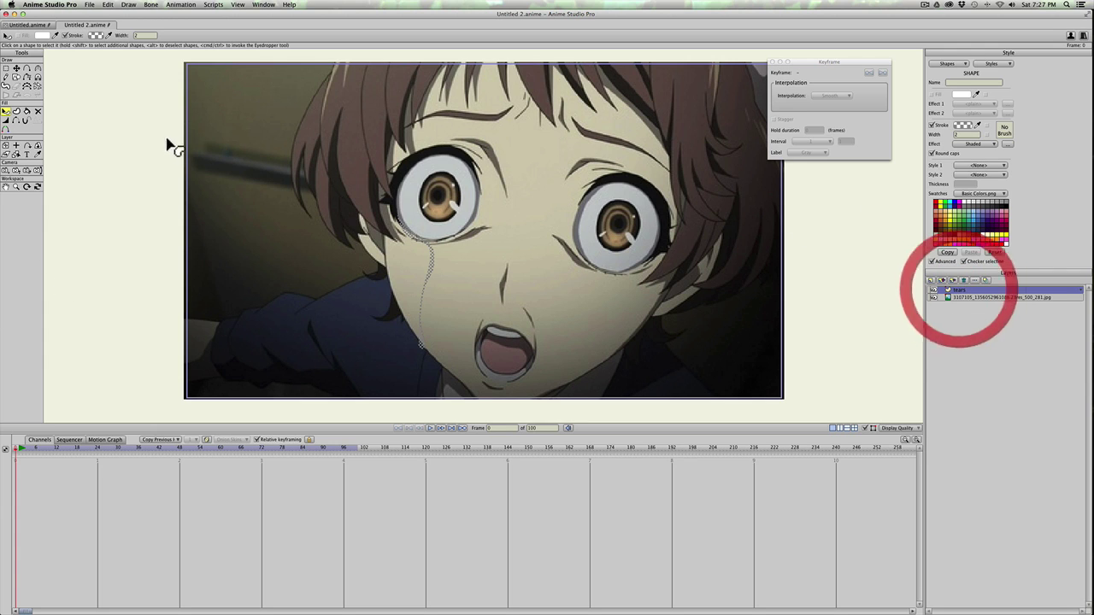
left_click(6, 77)
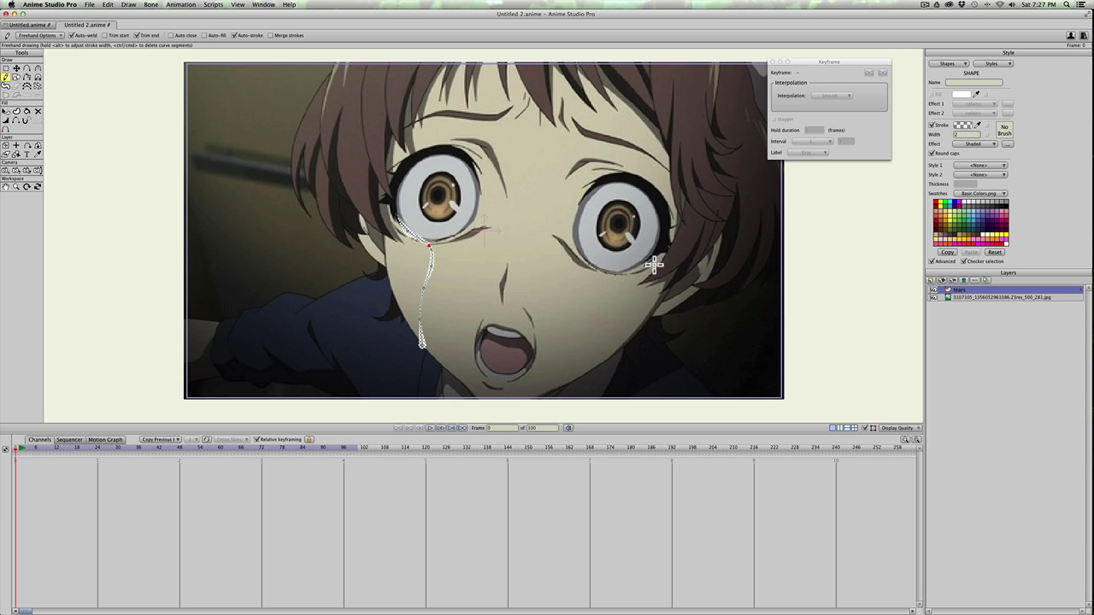
left_click(613, 289)
left_click_drag(613, 288, 612, 358)
left_click(574, 233)
mouse_move(574, 233)
left_mouse_down()
mouse_move(597, 297)
mouse_move(574, 382)
left_mouse_up()
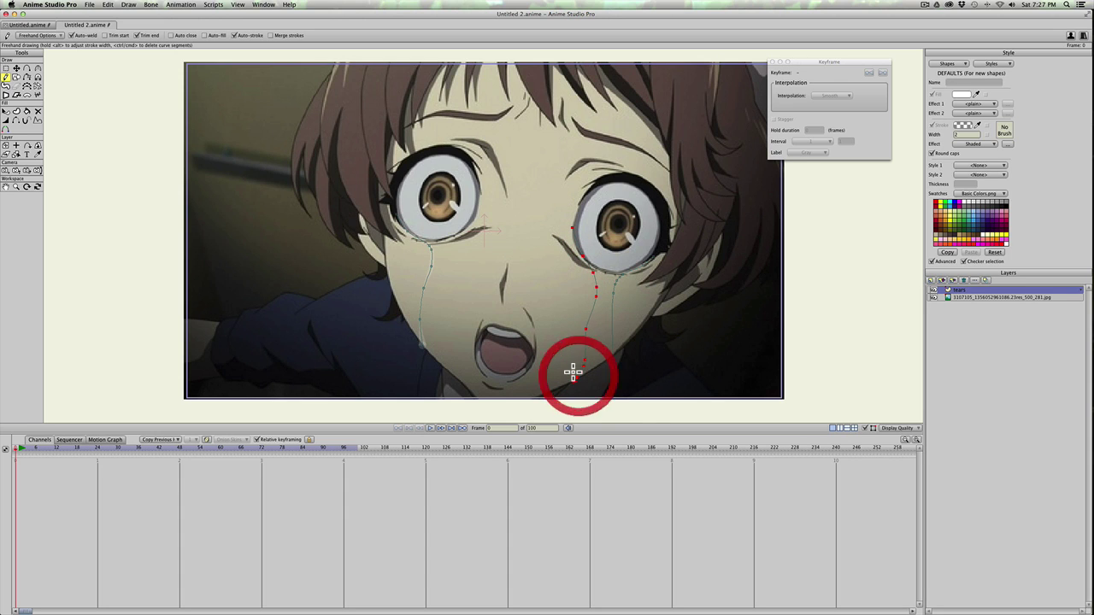
left_click_drag(609, 272, 596, 367)
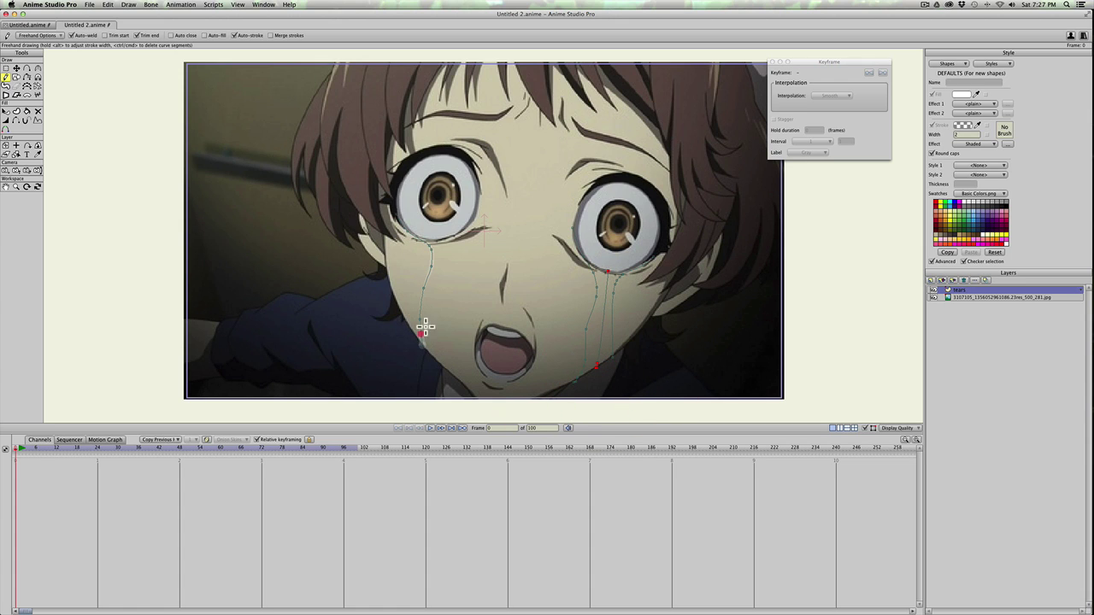
mouse_move(454, 236)
left_mouse_down()
mouse_move(435, 268)
mouse_move(441, 368)
left_mouse_up()
Step: Select the points of the newly drawn tears under both eyes and widen their strokes
key("t")
left_click(431, 313)
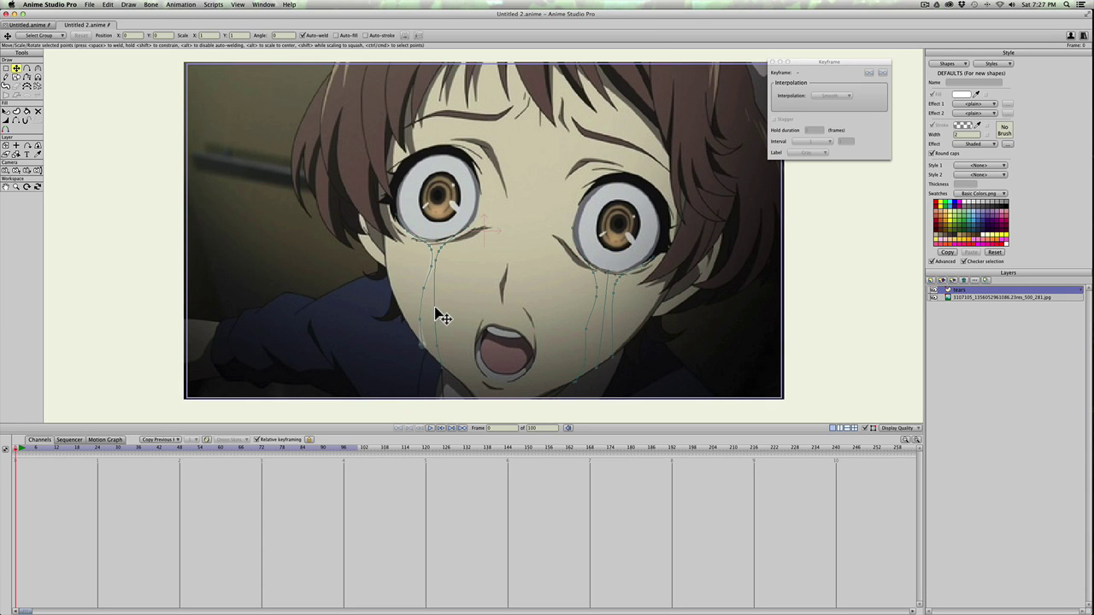
left_click_drag(435, 314, 593, 311)
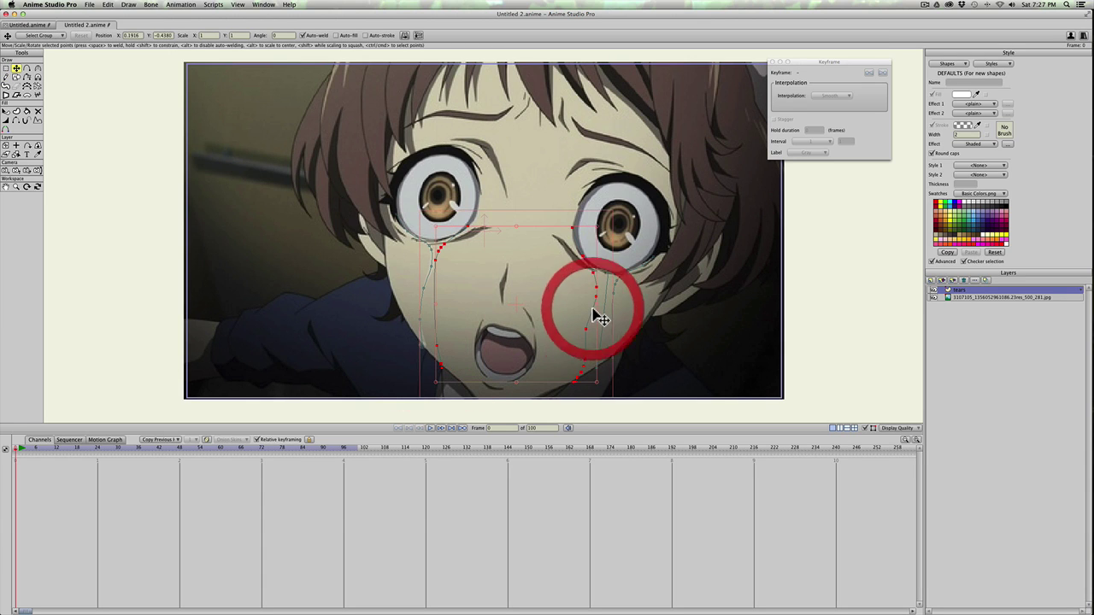
left_click(607, 314, "shift")
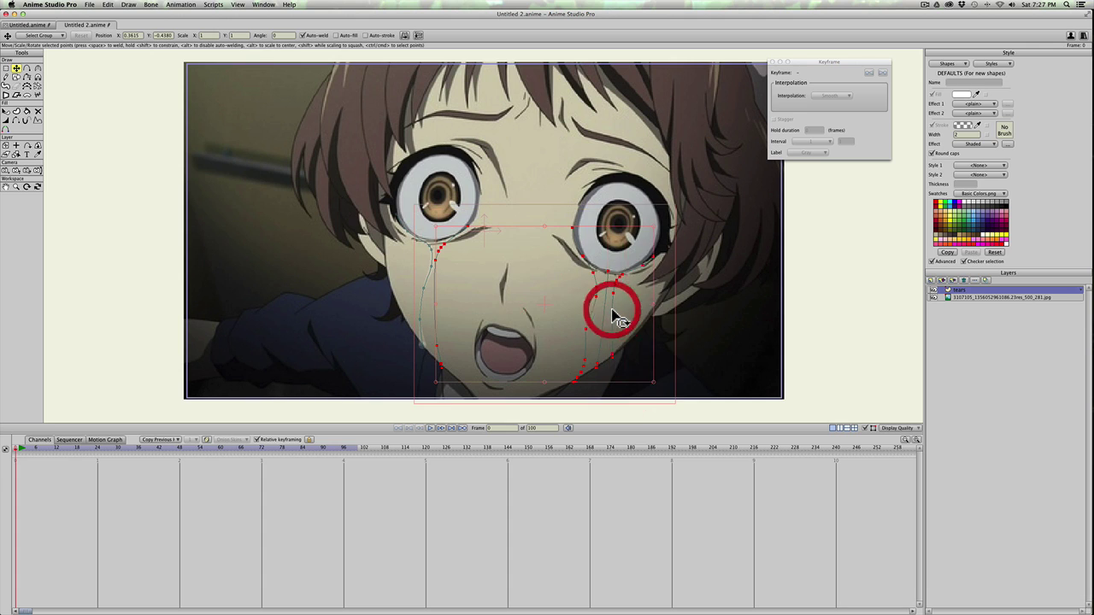
key("w")
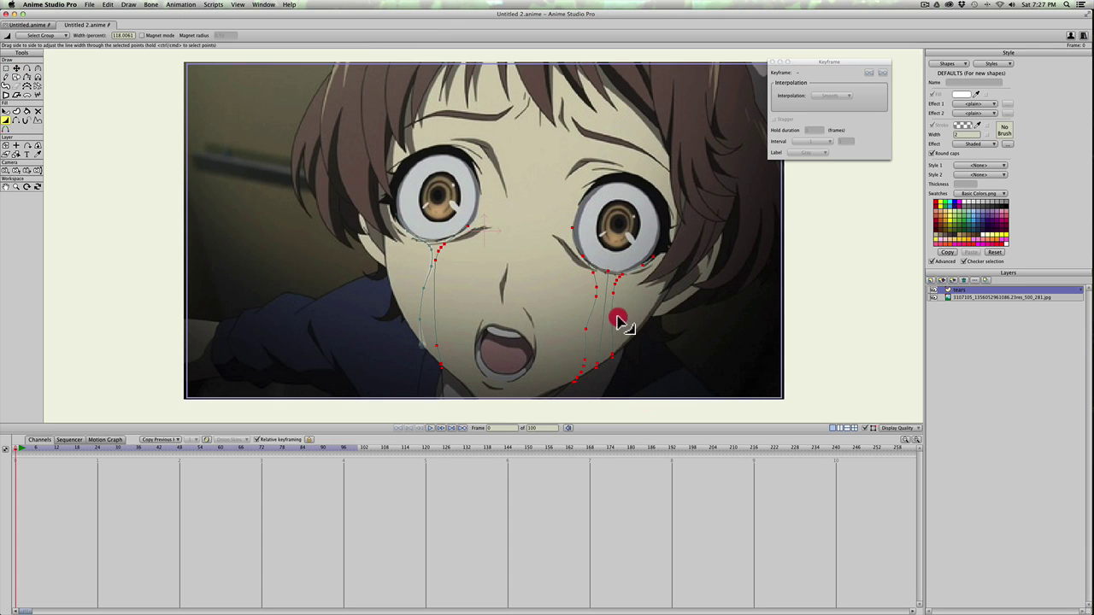
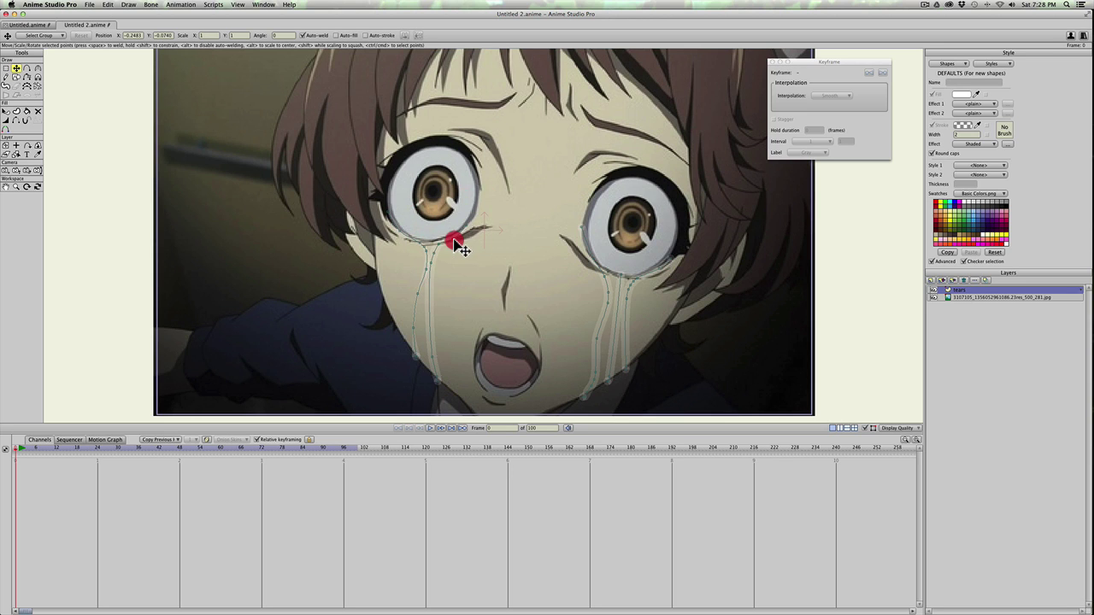
Step: Narrow the middle of the left eye's second tear and nudge its tip along the jawline
left_click(429, 313)
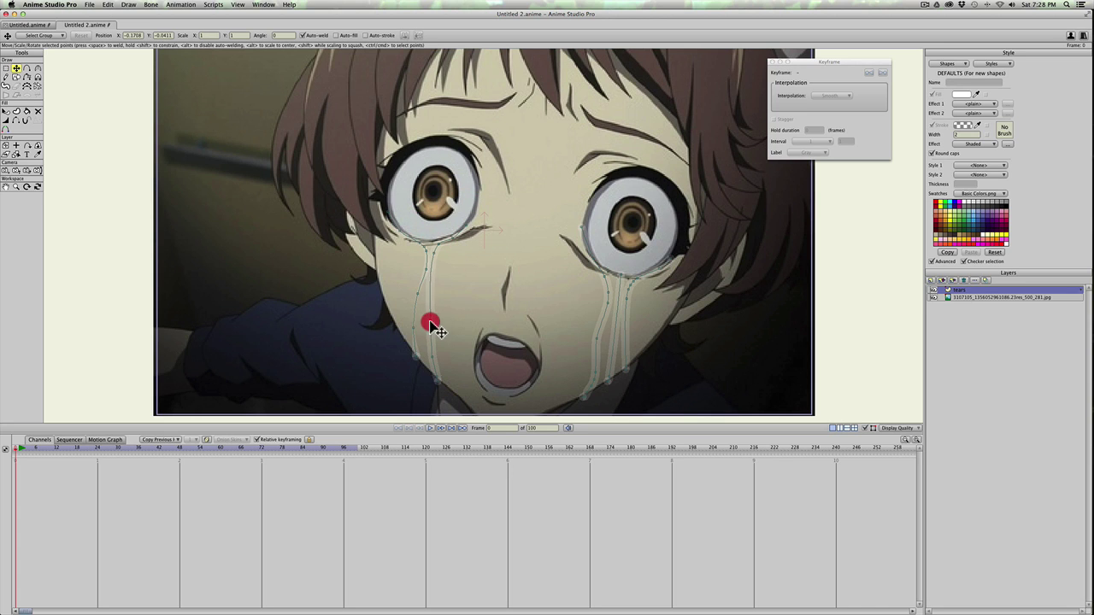
key("w")
left_click_drag(429, 313, 369, 314)
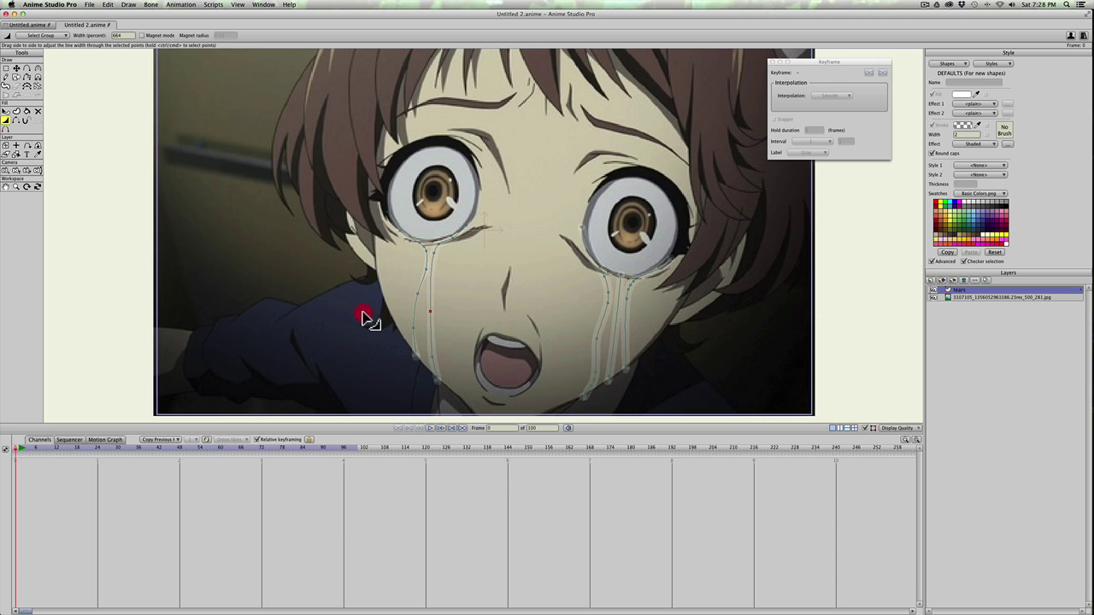
left_click_drag(295, 318, 292, 320)
left_click_drag(433, 359, 346, 364)
key("t")
mouse_move(443, 382)
left_mouse_down()
mouse_move(434, 376)
mouse_move(444, 382)
left_mouse_up()
Step: Narrow the middle of the right eye's innermost tear and refine its points along the inner lower eyelid
key("w")
left_click_drag(596, 339, 534, 340)
key("t")
left_click(585, 242)
left_click(596, 265)
key("w")
left_click(235, 288)
left_click(603, 261)
key("t")
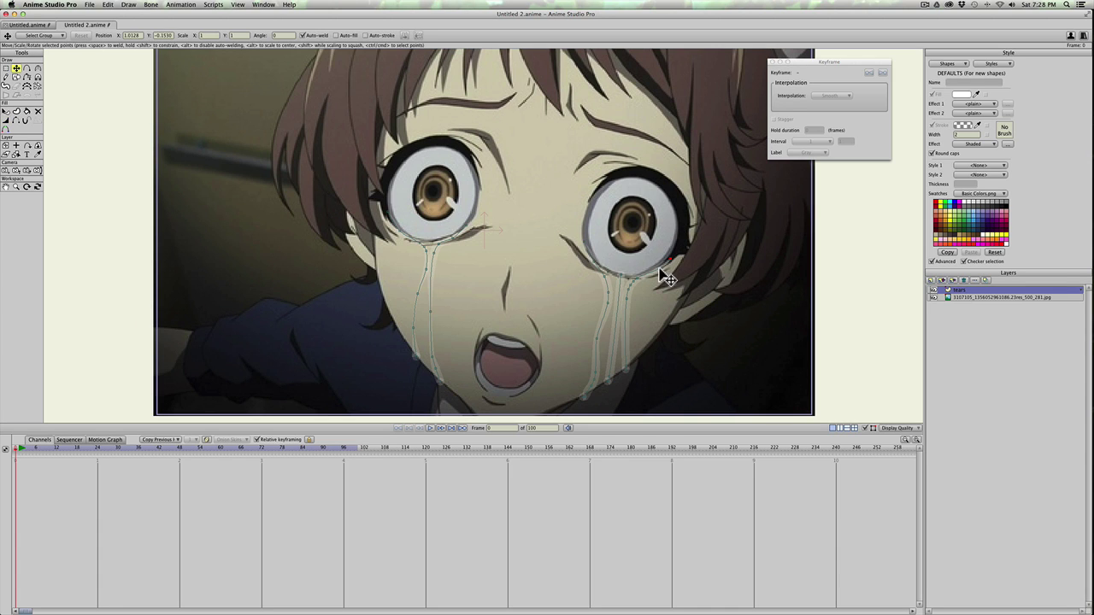
Step: Reposition the outermost tear's points at the right eye's outer corner and adjust its line width along the lower eyelid
left_click(658, 273)
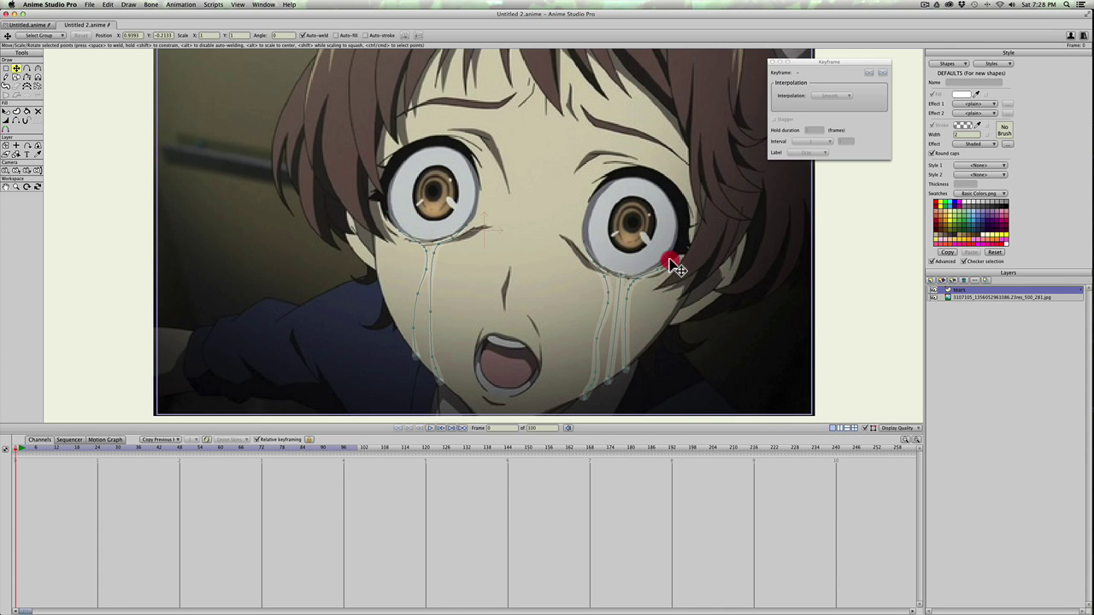
left_click(656, 272)
key("w")
left_click(591, 281)
left_click_drag(591, 280, 526, 277)
left_click_drag(613, 288, 633, 290)
left_click(630, 287)
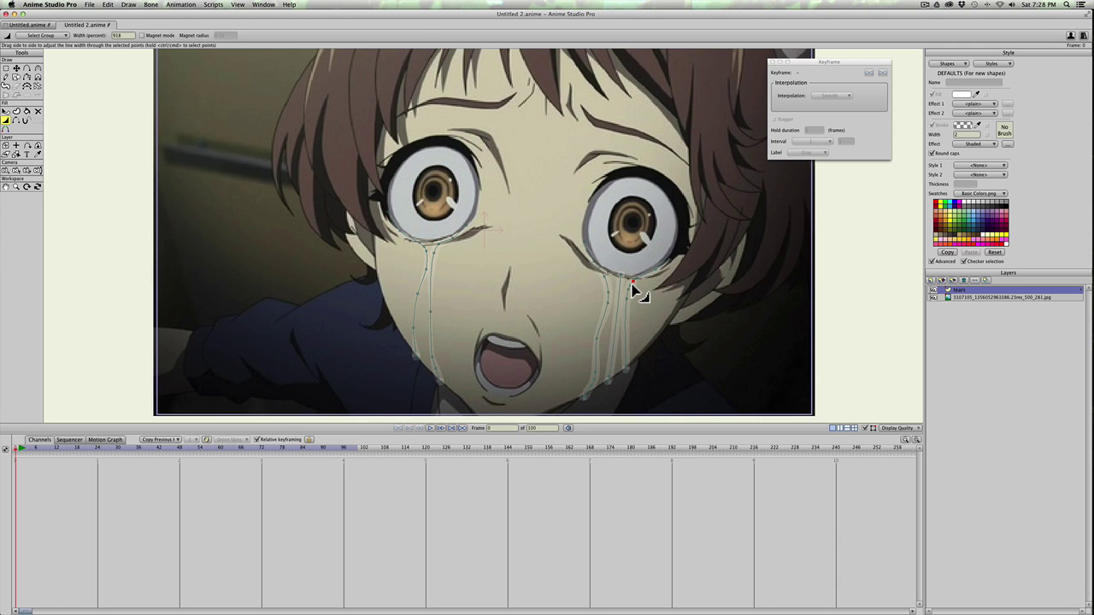
Step: Adjust the outermost tear's bend point beneath the right eye and fine-tune the line width down its middle
key("t")
left_click(634, 284)
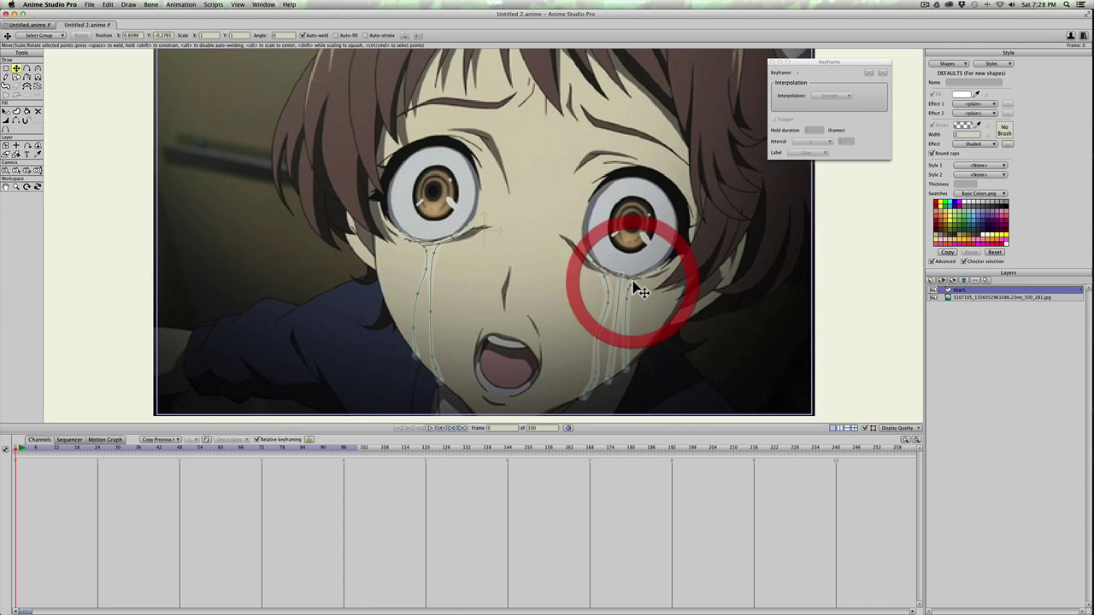
left_click(632, 285)
left_click(626, 290)
left_click(637, 311)
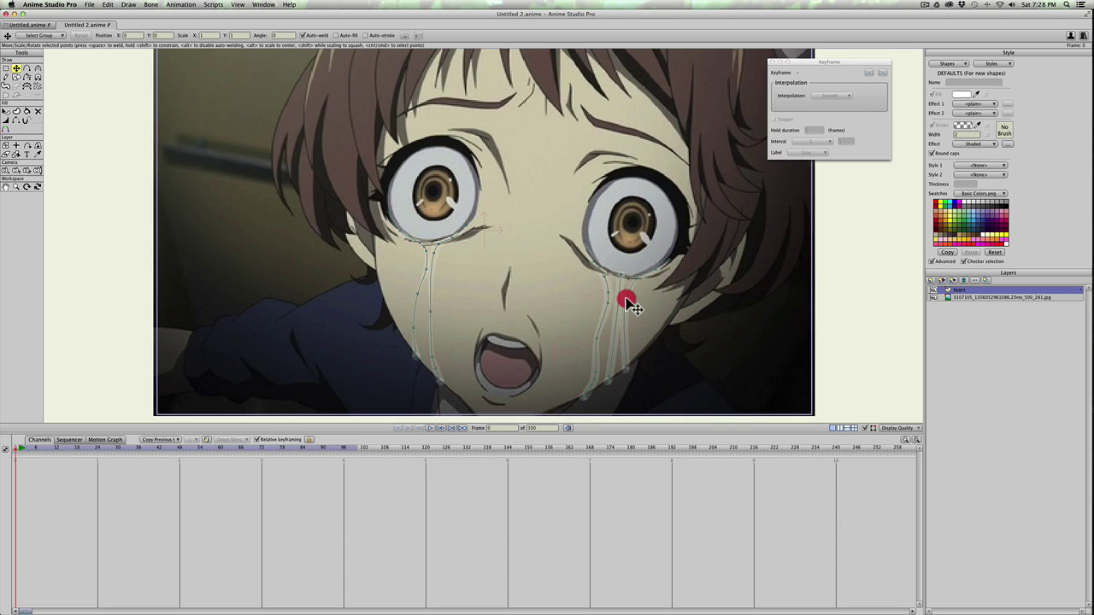
key("w")
left_click(629, 325)
left_click_drag(506, 330, 571, 332)
Step: Adjust the line width where the middle and innermost tears leave the right eye's lower eyelid
left_click(623, 279)
left_click_drag(623, 280, 578, 298)
left_click(564, 280)
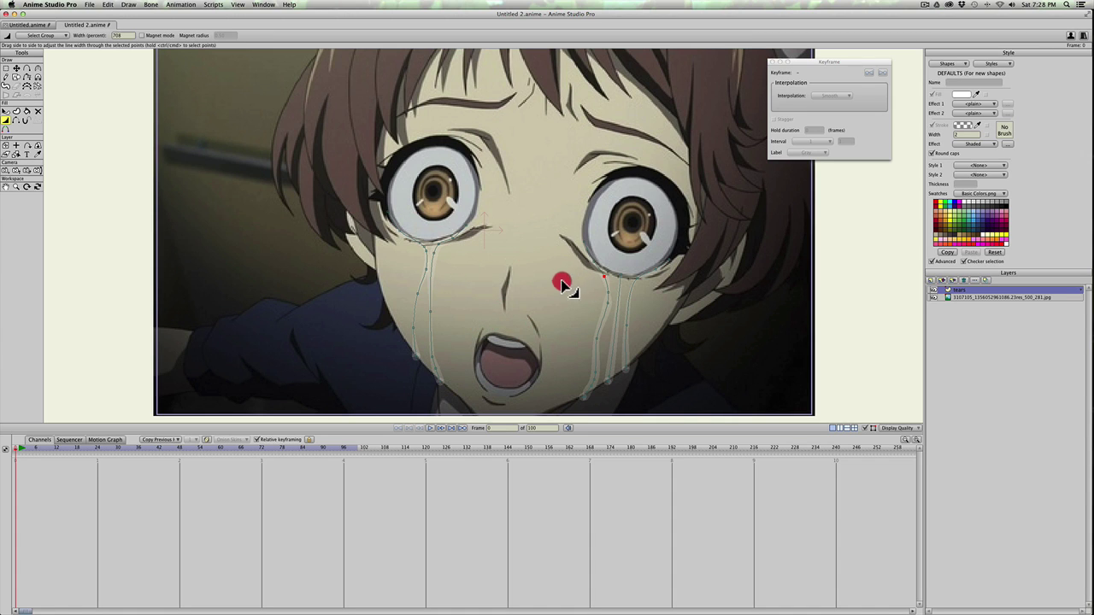
left_click(591, 264)
Step: Reposition the upper points of the right eye's innermost tear and narrow the stroke running down the cheek
key("t")
left_click(519, 266)
left_click(596, 268)
left_click(605, 273)
left_click_drag(609, 291, 467, 324)
key("w")
left_click(560, 343)
left_click(600, 376)
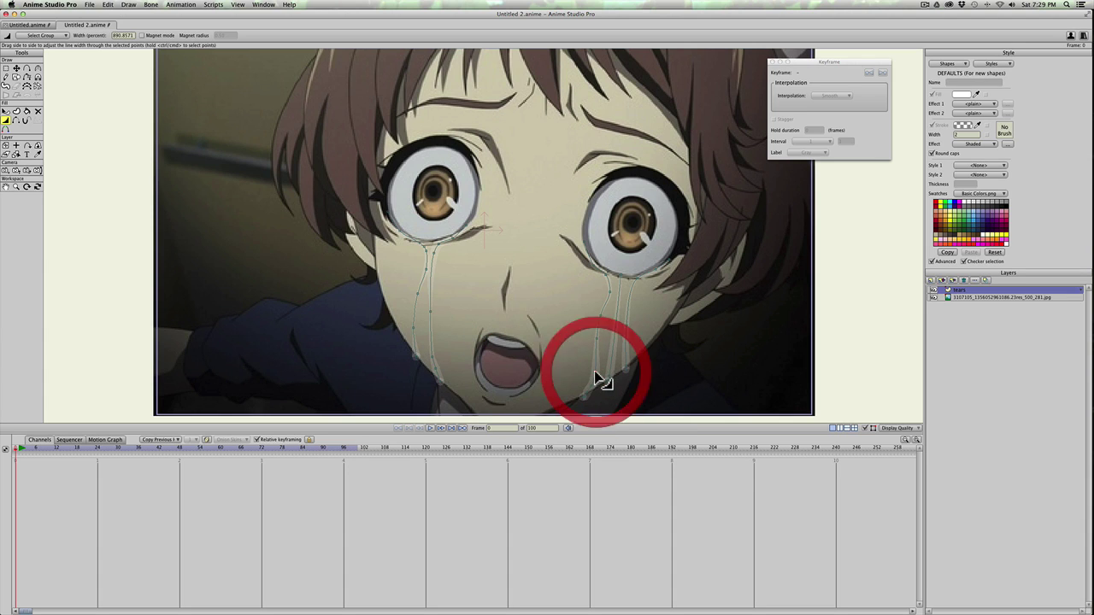
Step: Reshape the lower end of the right eye's innermost tear, adjusting its tip position at the jawline and its line width
key("t")
left_click(603, 385)
left_click(592, 389)
left_click(591, 384)
left_click(588, 394)
left_click(595, 393)
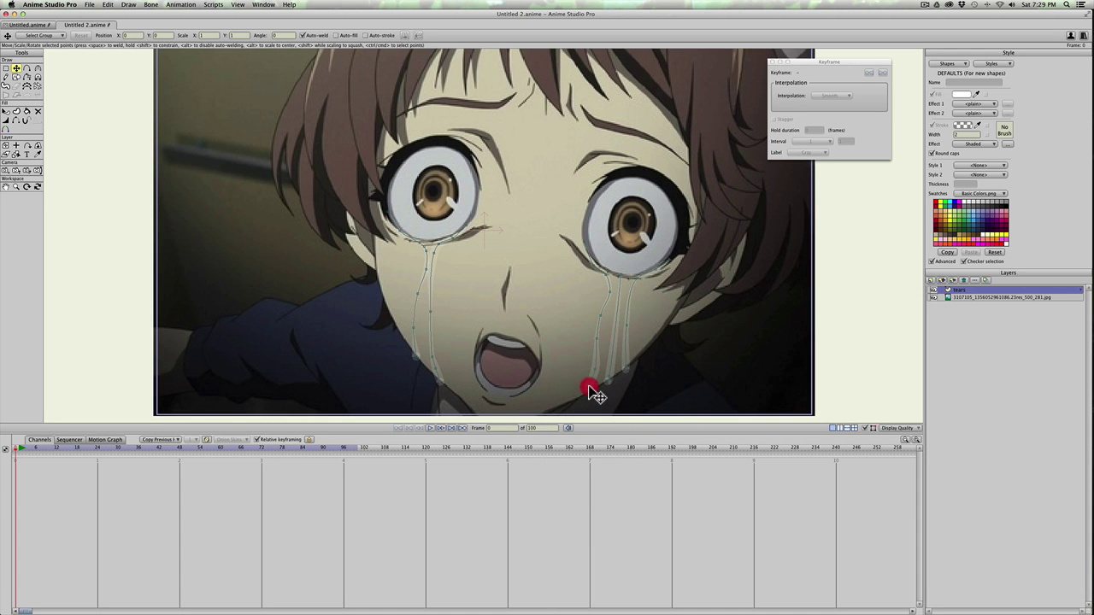
left_click(588, 395)
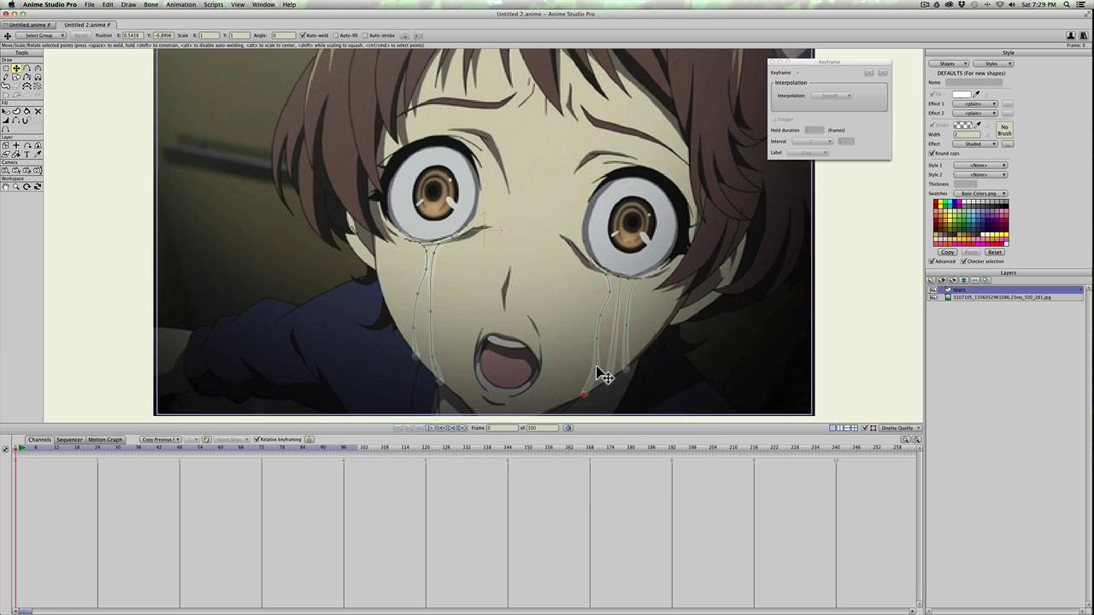
key("w")
left_click_drag(596, 369, 567, 385)
key("t")
left_click(588, 396)
Step: Select all tear points and enable noisy outlines with animated noise in the tears layer's vector settings, adjusting the noise offset
scroll(306, 350, "down", 2)
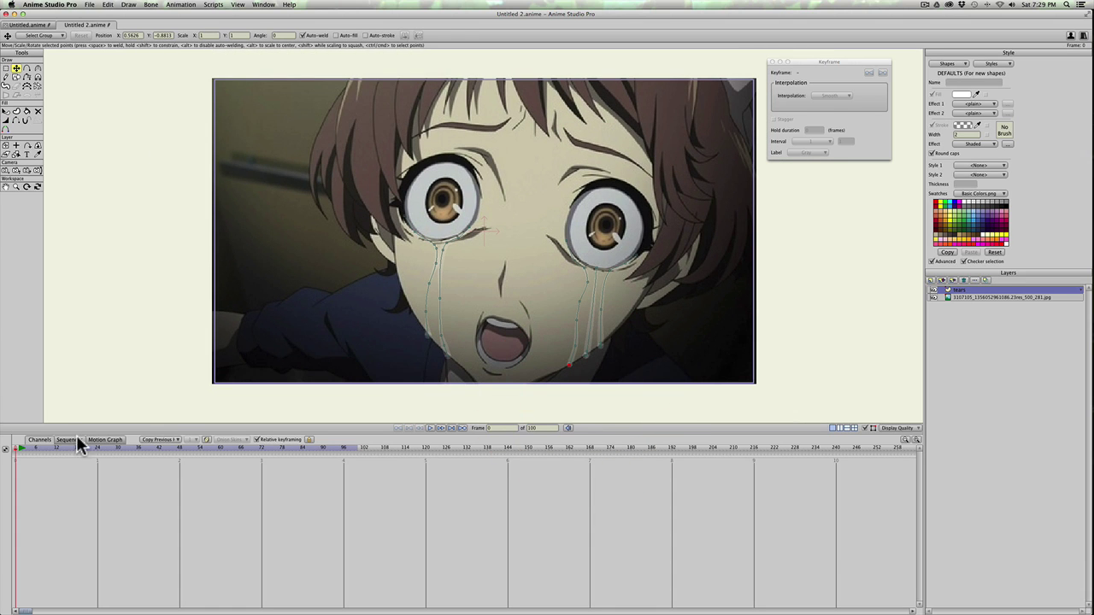
left_click_drag(36, 446, 9, 444)
key("super+a")
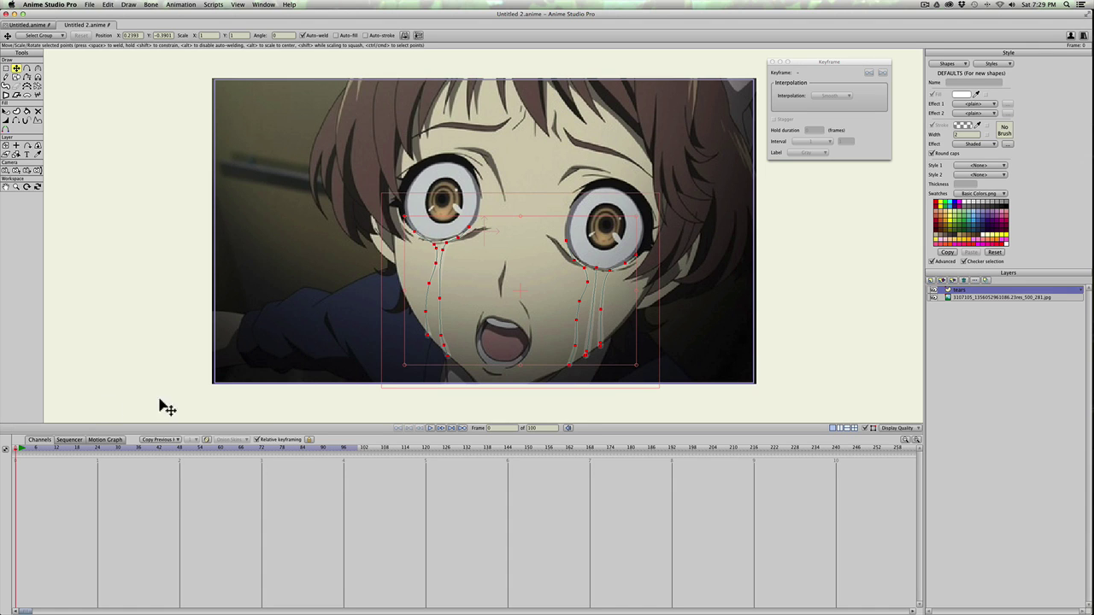
double_click(972, 293)
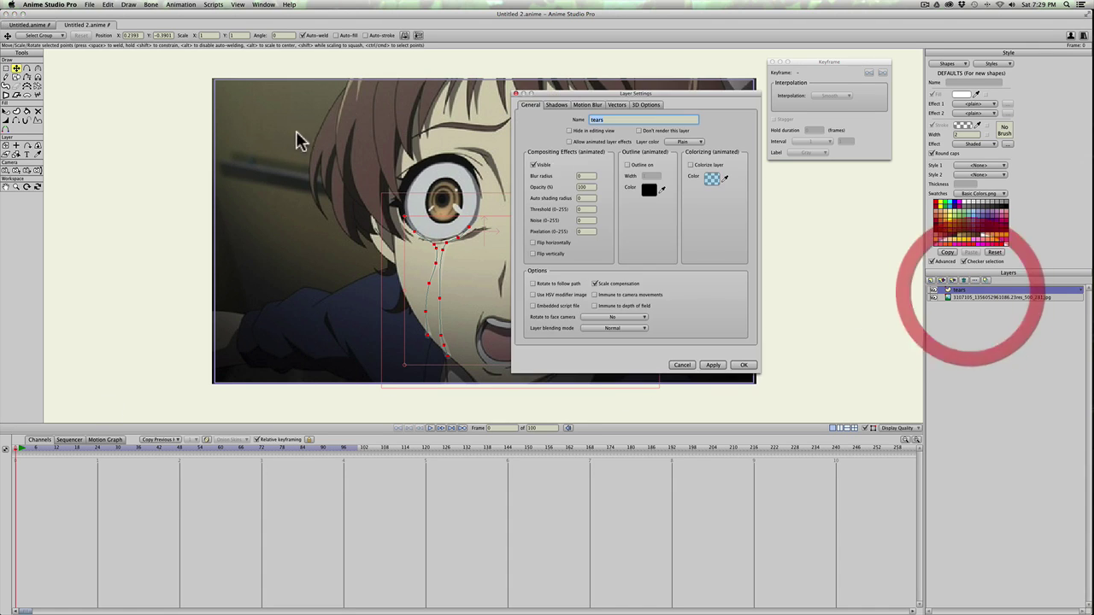
left_click(612, 104)
left_click(574, 132)
left_click(573, 154)
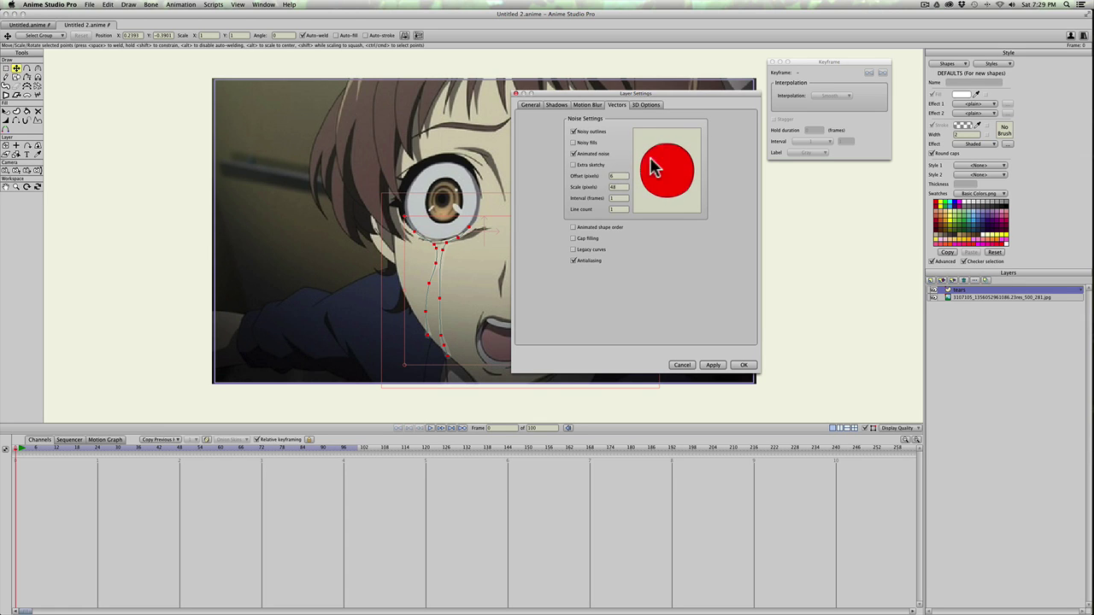
left_click(617, 176)
left_click(713, 365)
left_click(742, 365)
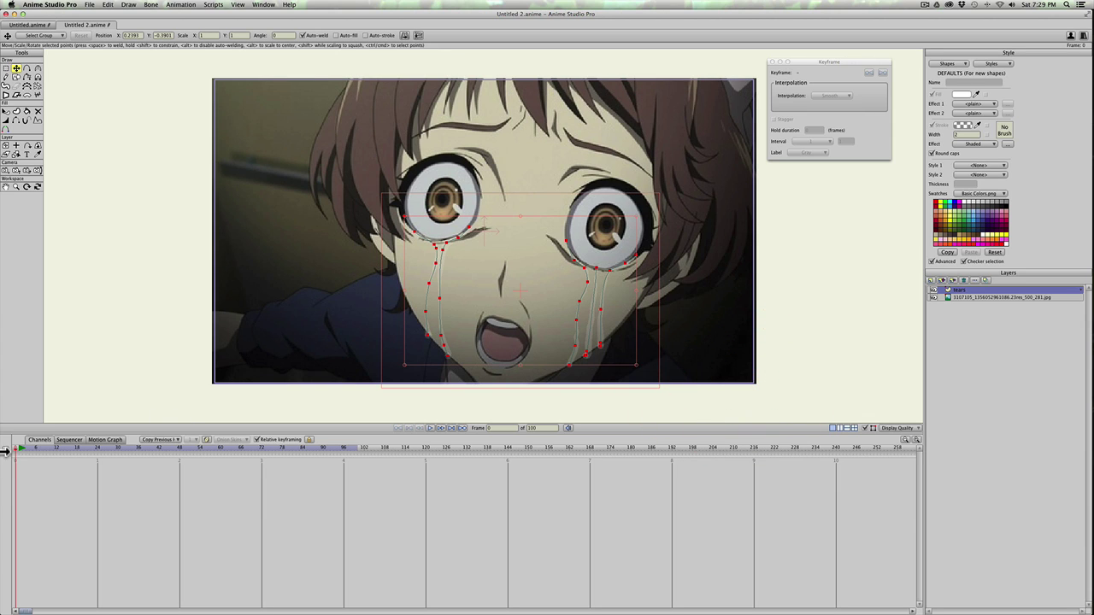
Step: Play the animation from frame 2 to check the tears' outline noise, and return to frame 0
left_click(22, 448)
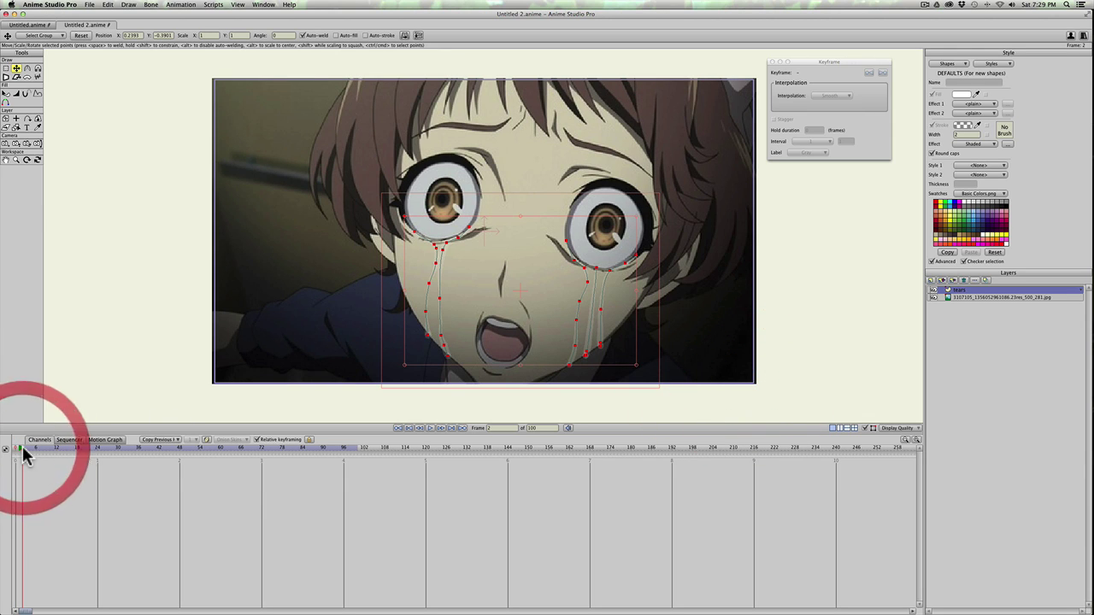
left_click(433, 432)
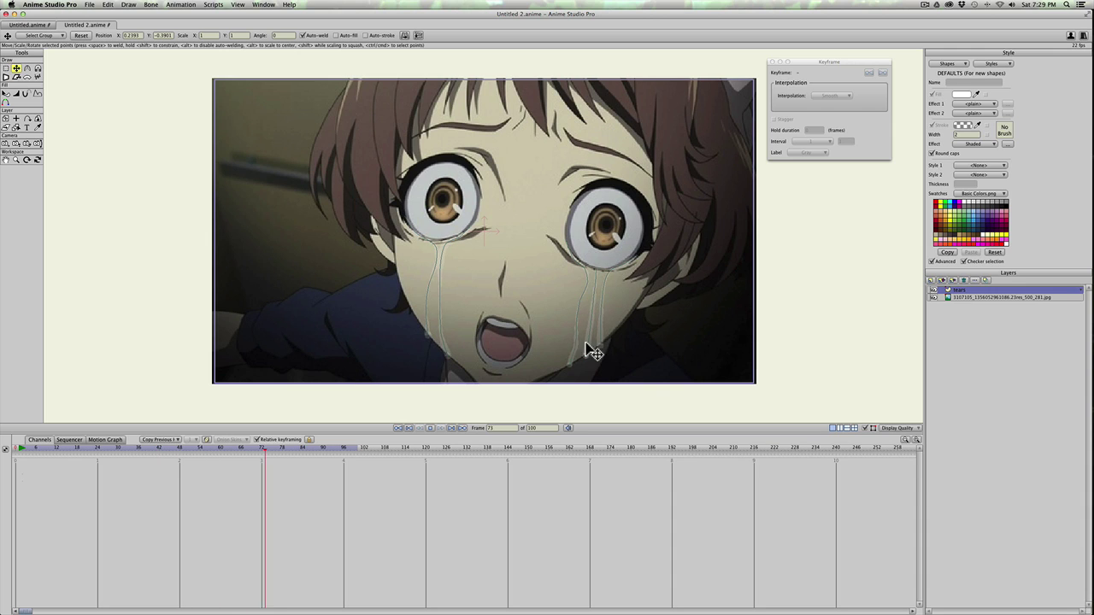
left_click(517, 337)
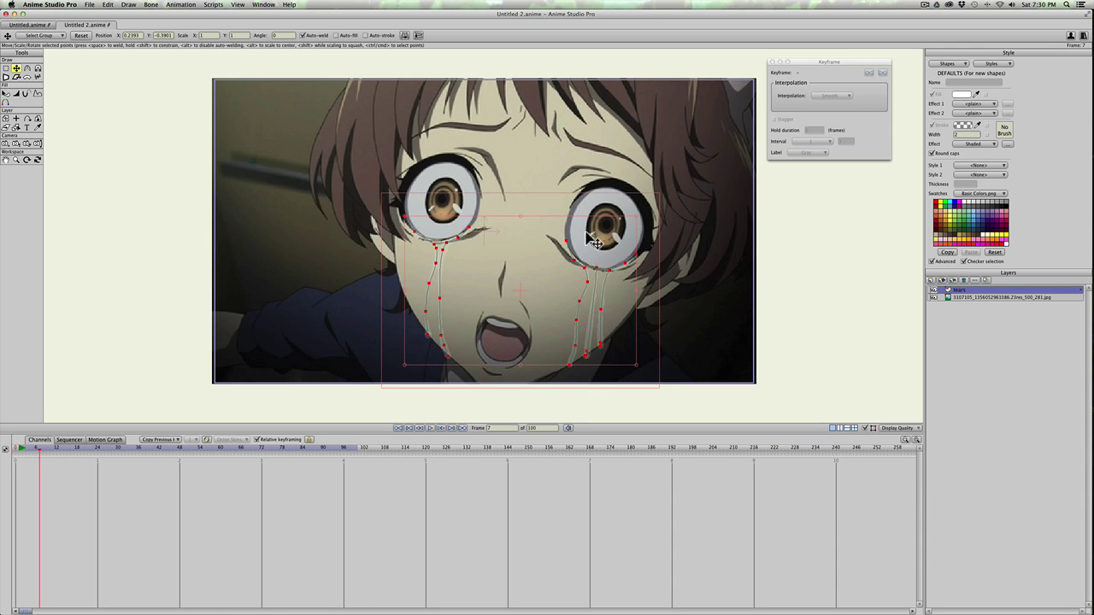
left_click(19, 451)
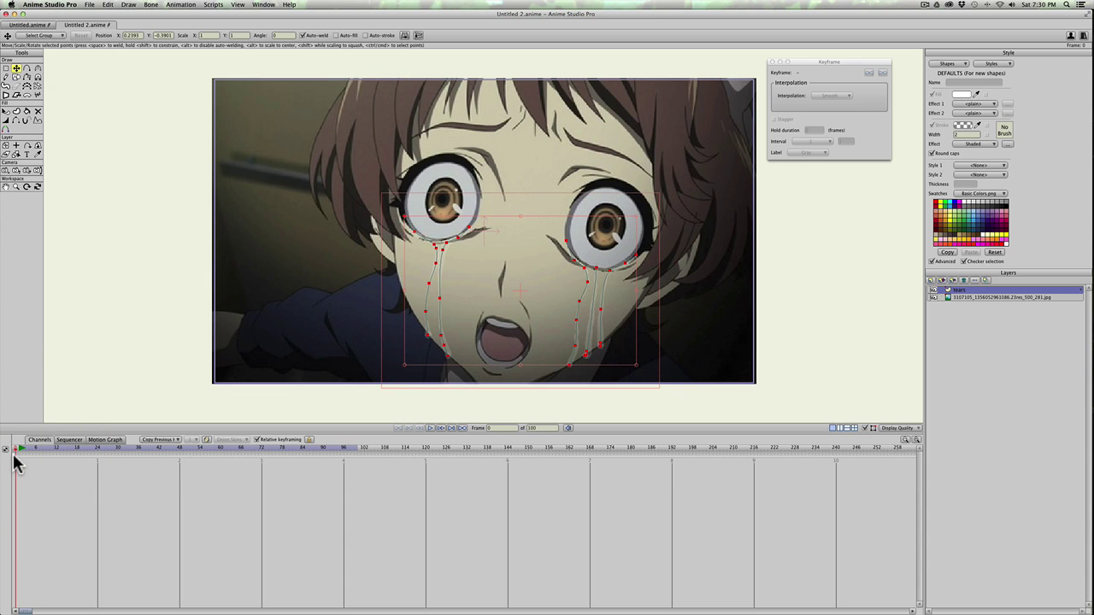
Step: Hide all the tears at frame 0 by setting their stroke exposure to an end percentage of 0
left_click(27, 121)
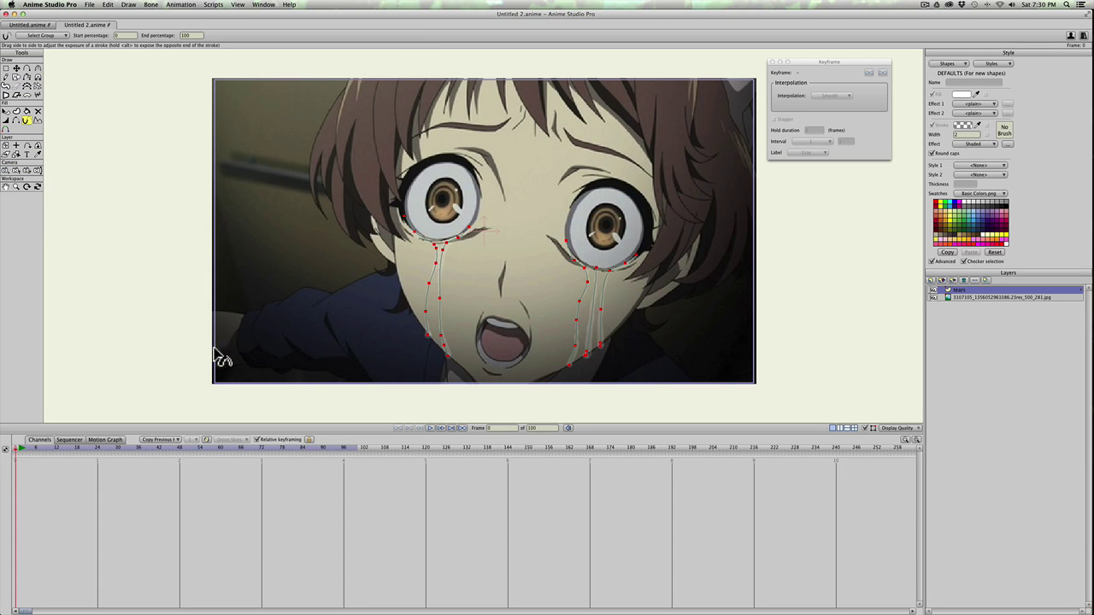
mouse_move(523, 273)
left_mouse_down()
mouse_move(183, 281)
mouse_move(248, 275)
left_mouse_up()
left_click_drag(346, 278, 707, 331)
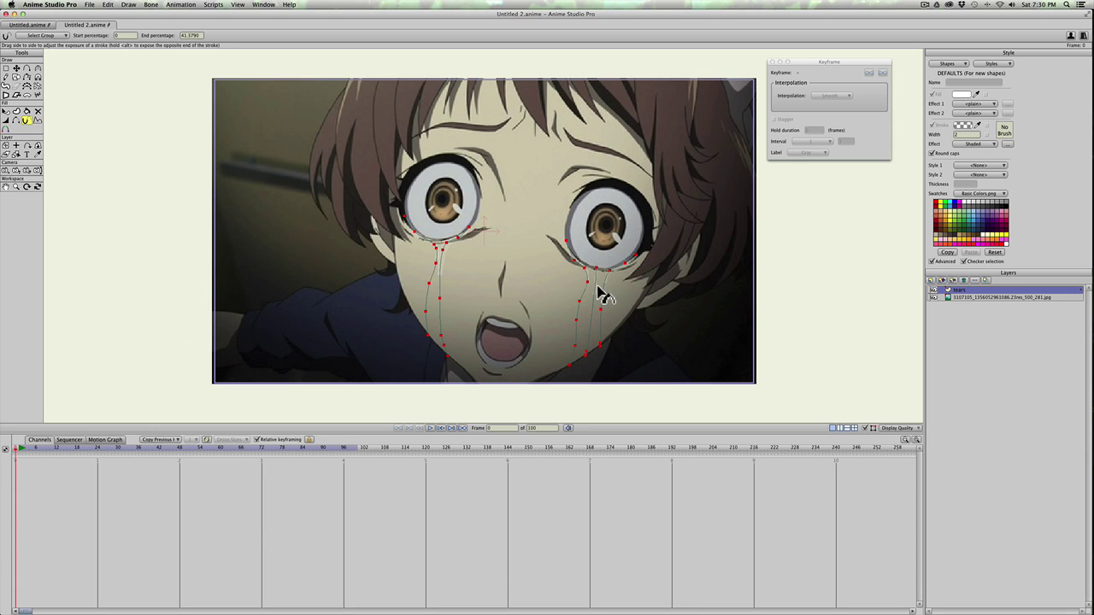
mouse_move(639, 282)
left_mouse_down()
mouse_move(464, 276)
mouse_move(522, 268)
mouse_move(307, 278)
left_mouse_up()
left_click(145, 275)
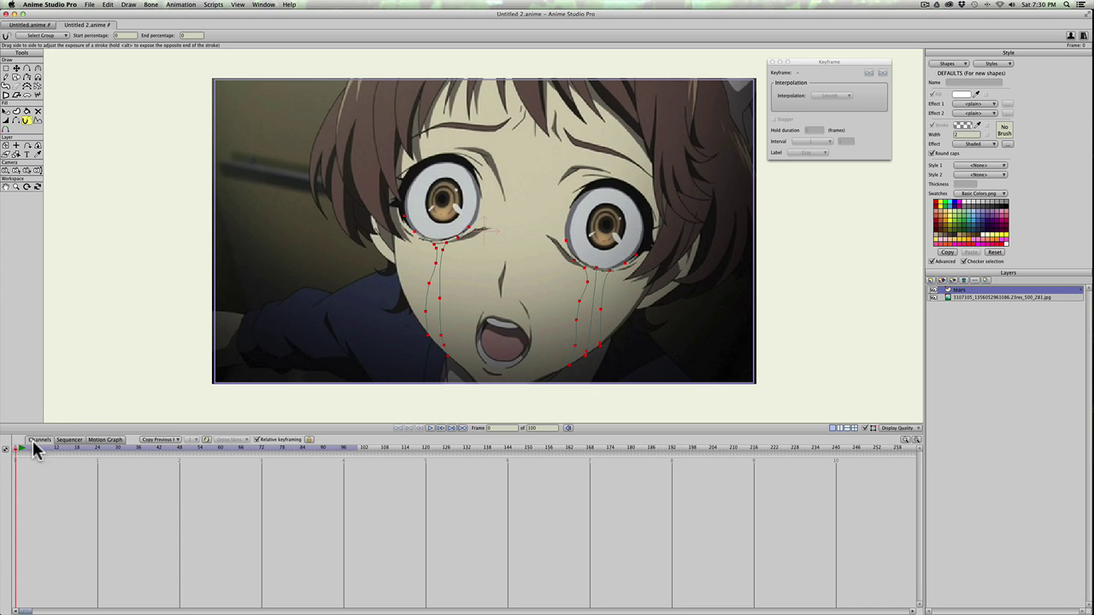
Step: Keyframe the tears' stroke exposure at frame 18 with an end percentage of 0
left_click(76, 447)
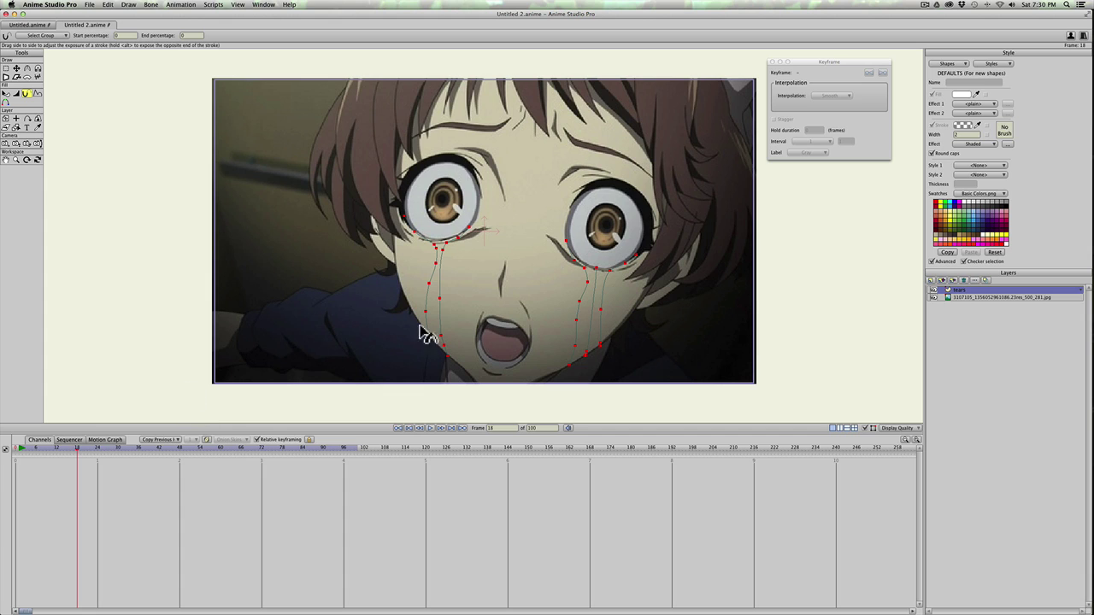
left_click_drag(499, 301, 464, 298)
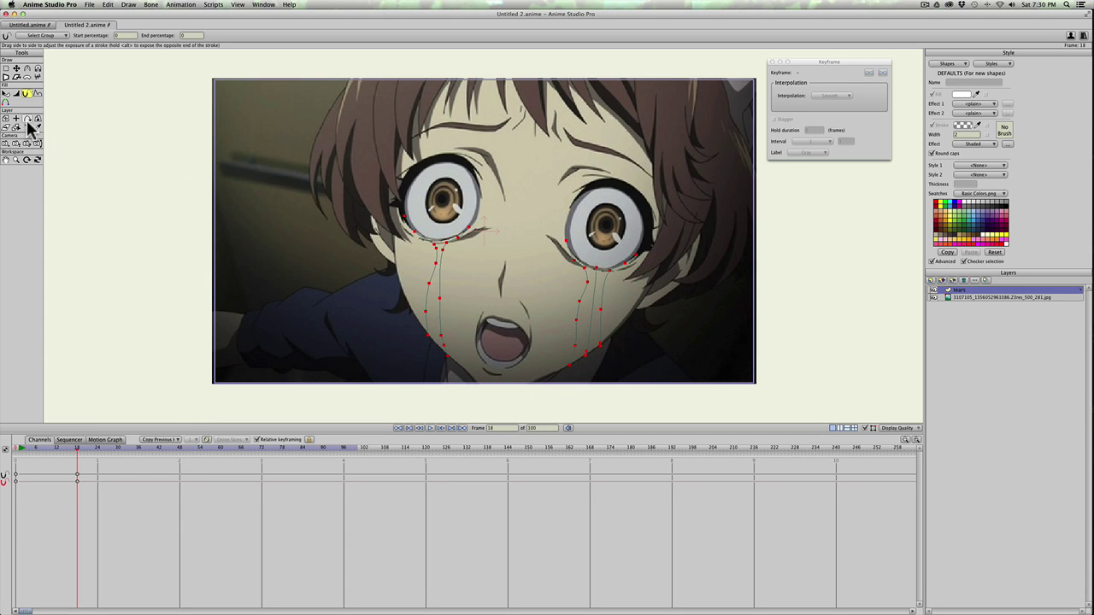
Step: Keyframe the tears' stroke exposure at frame 48 with an end percentage of 100
left_click_drag(23, 447, 178, 446)
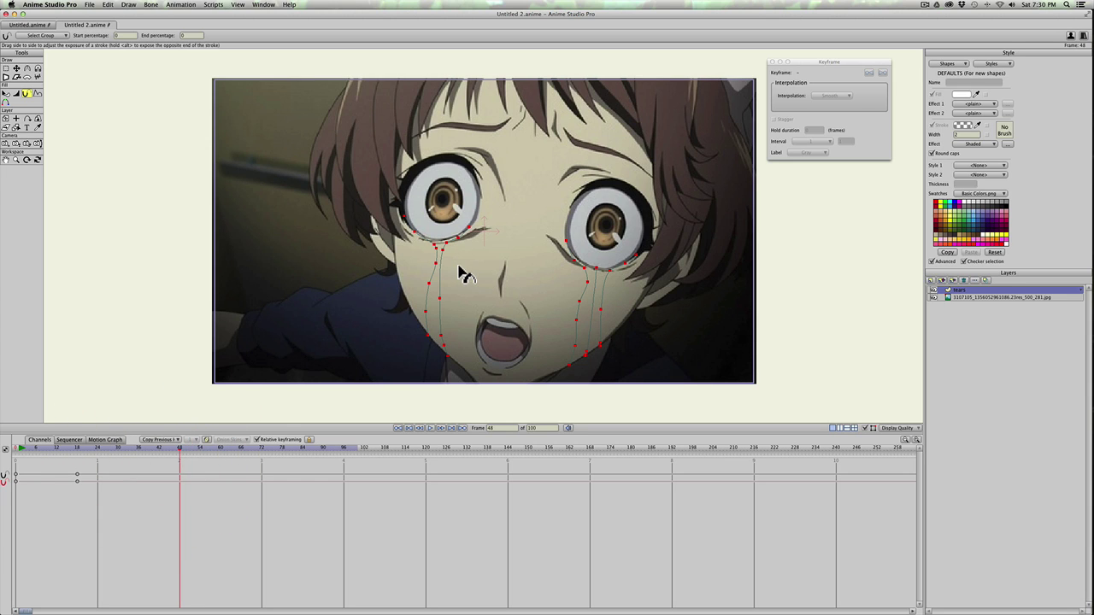
mouse_move(460, 268)
left_mouse_down()
mouse_move(596, 292)
mouse_move(770, 301)
left_mouse_up()
left_click_drag(457, 316, 730, 323)
left_click_drag(391, 320, 713, 334)
left_click_drag(354, 322, 518, 325)
Step: Keyframe the tears' stroke exposure start percentage at 17.3009 on frame 36 and at 100 on frame 55
left_click_drag(60, 447, 136, 449)
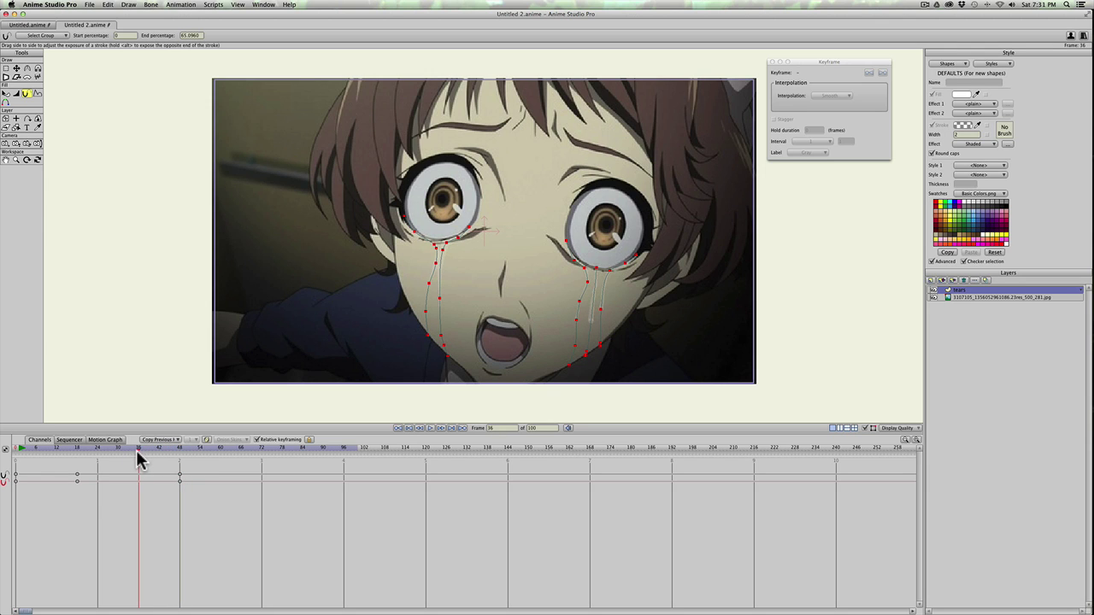
left_click(119, 37)
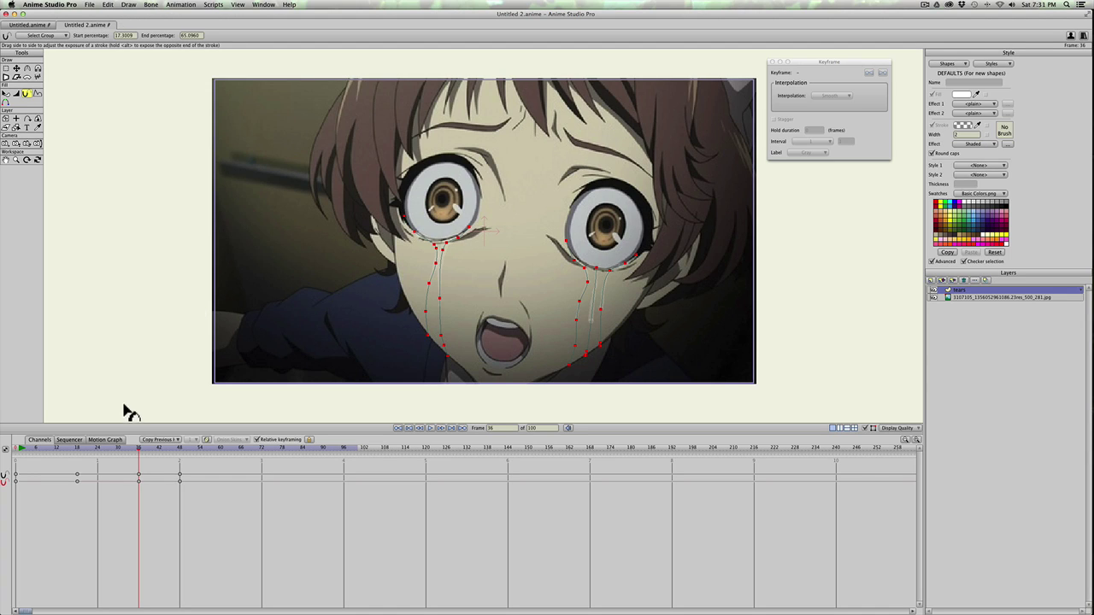
left_click_drag(125, 450, 202, 450)
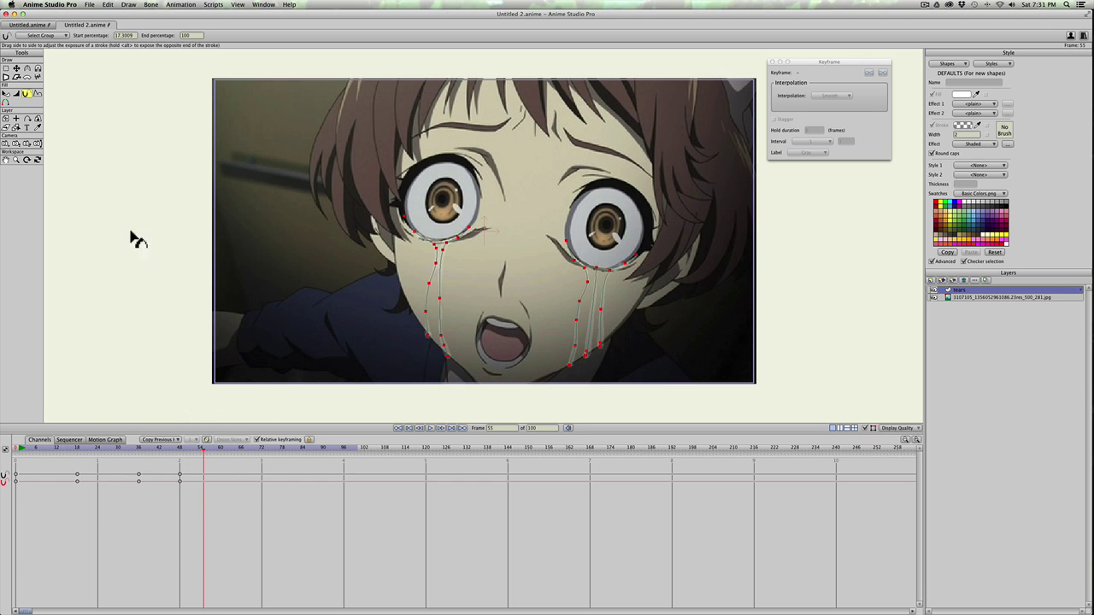
left_click(123, 36)
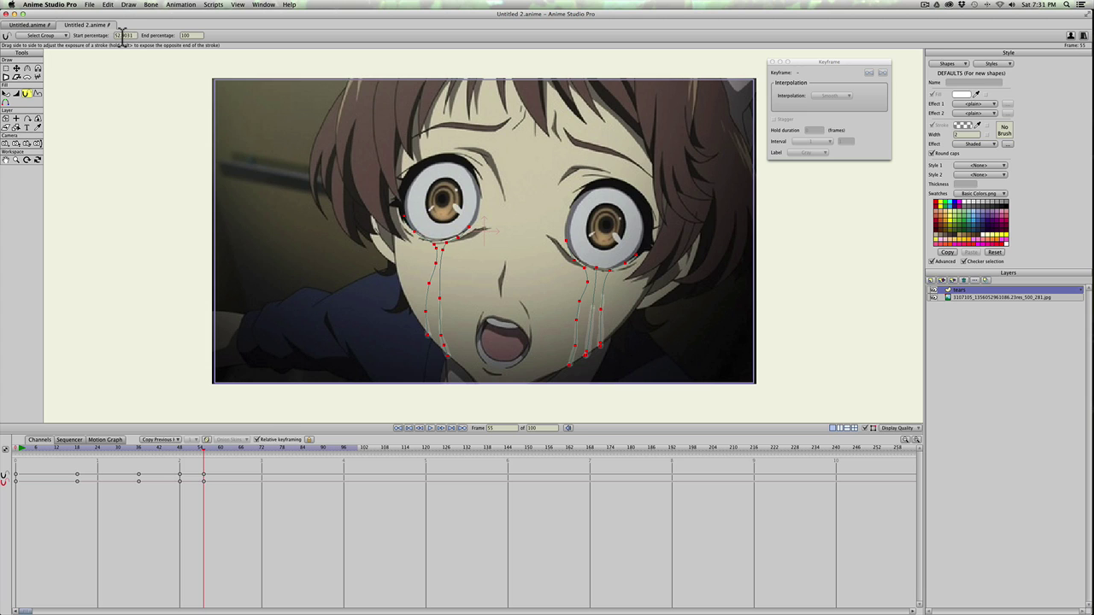
left_click_drag(122, 38, 122, 36)
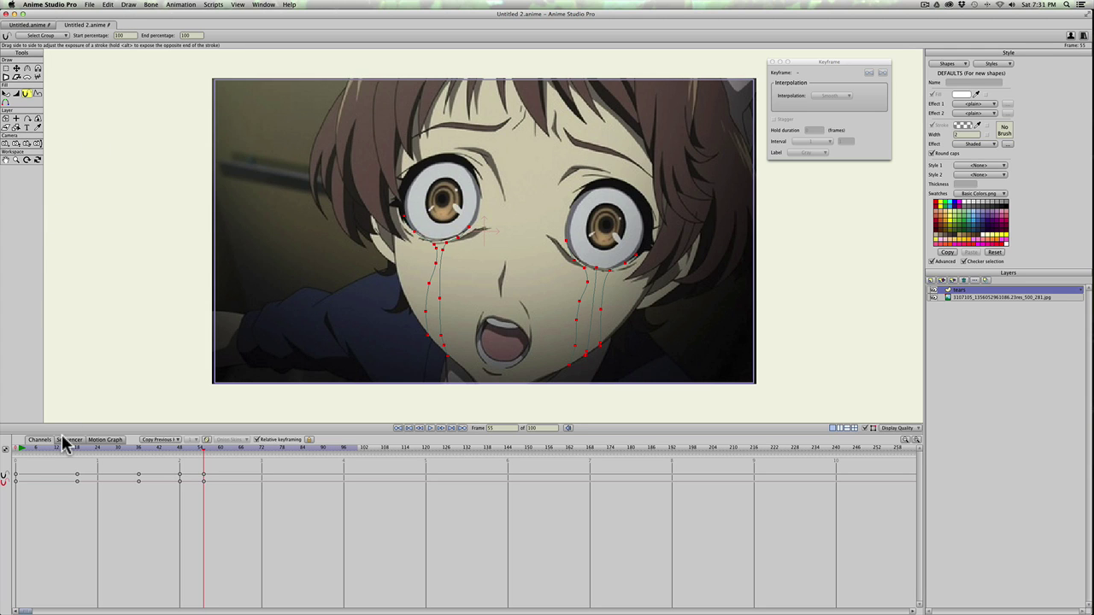
Step: Play the animation from frame 18 and scrub through the keyframes to check how the tears flow and vanish
mouse_move(49, 445)
left_mouse_down()
mouse_move(269, 452)
mouse_move(100, 448)
left_mouse_up()
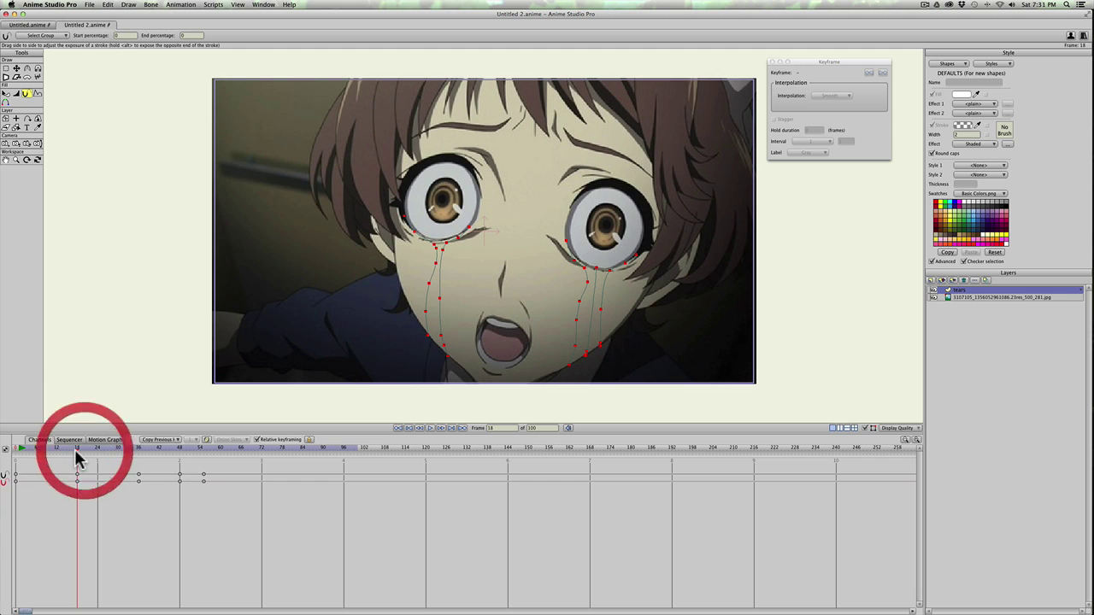
key("space")
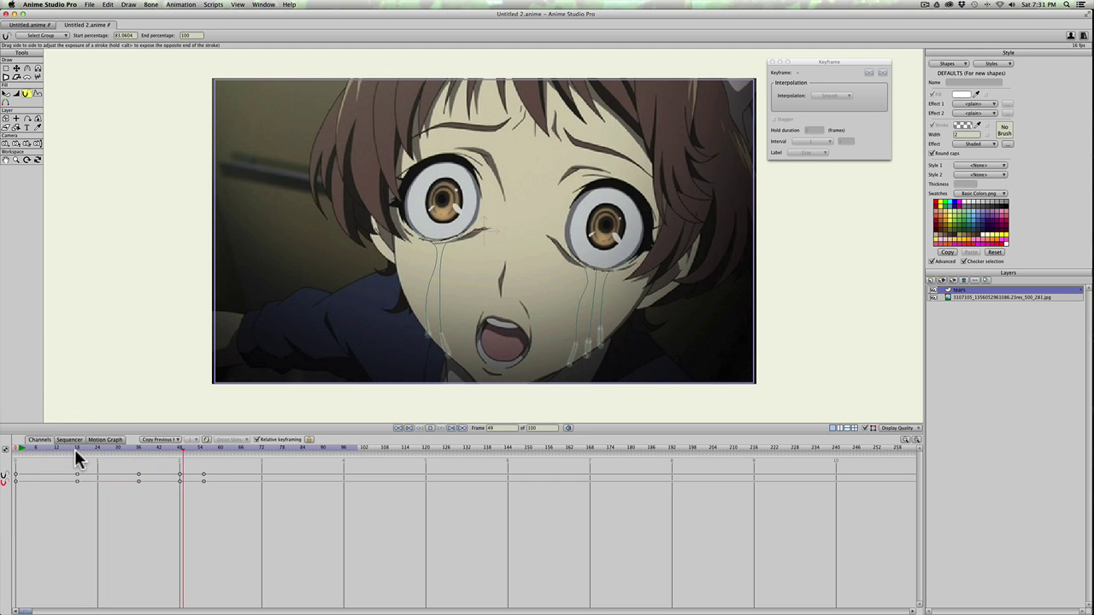
mouse_move(141, 447)
left_mouse_down()
mouse_move(107, 451)
mouse_move(237, 451)
left_mouse_up()
left_click(158, 453)
left_click_drag(160, 455, 132, 451)
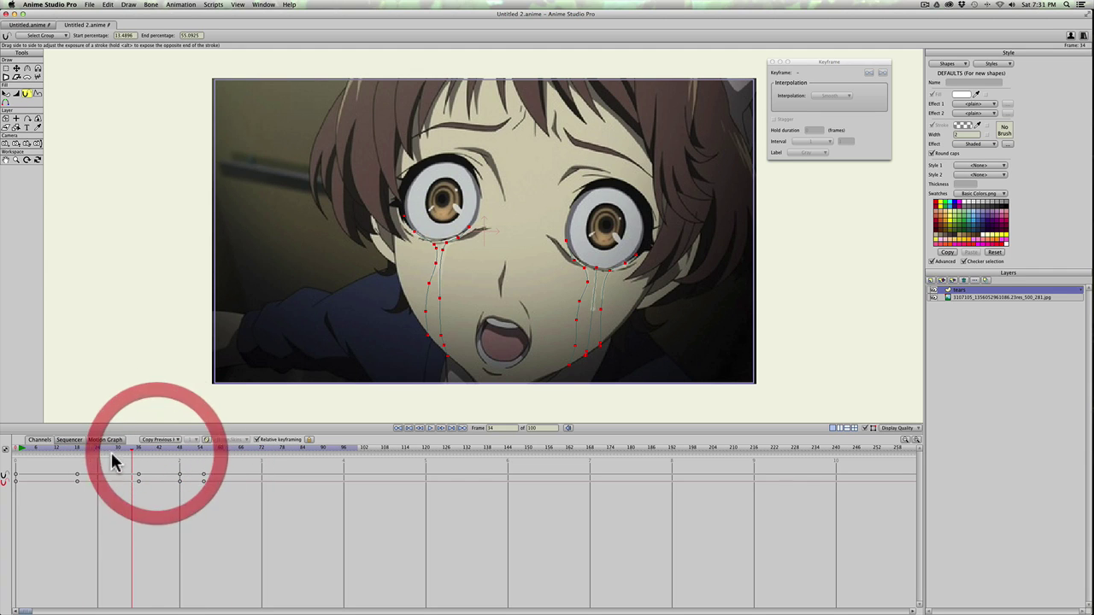
Step: At frame 0, select the inner tear below the picture's left eye and shift its exposure keyframes 22 frames later, ending at frame 77
left_click_drag(46, 451, 15, 451)
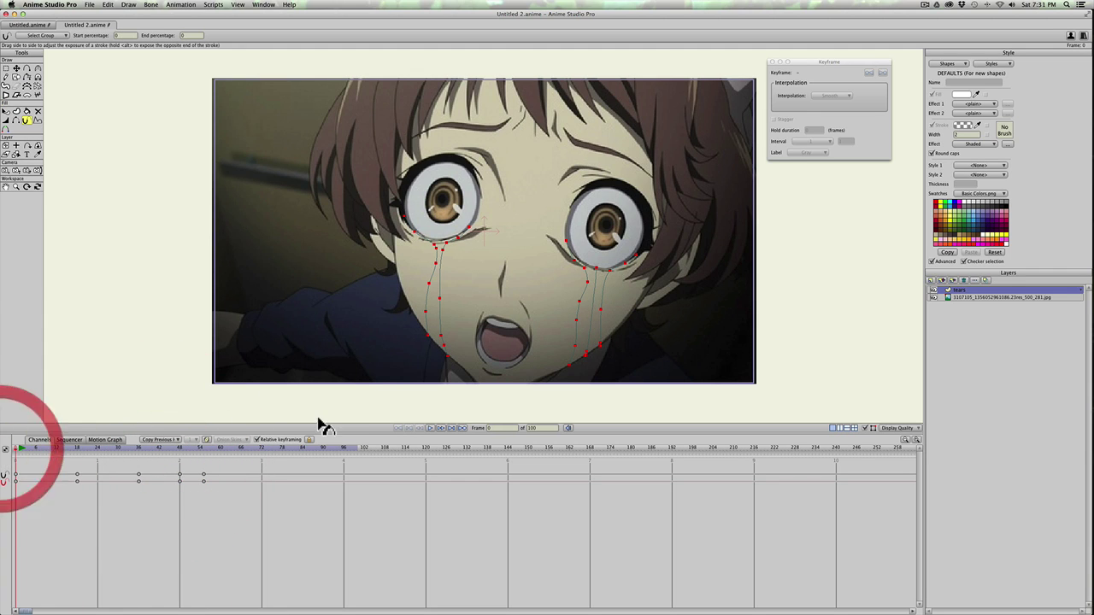
key("t")
double_click(446, 312)
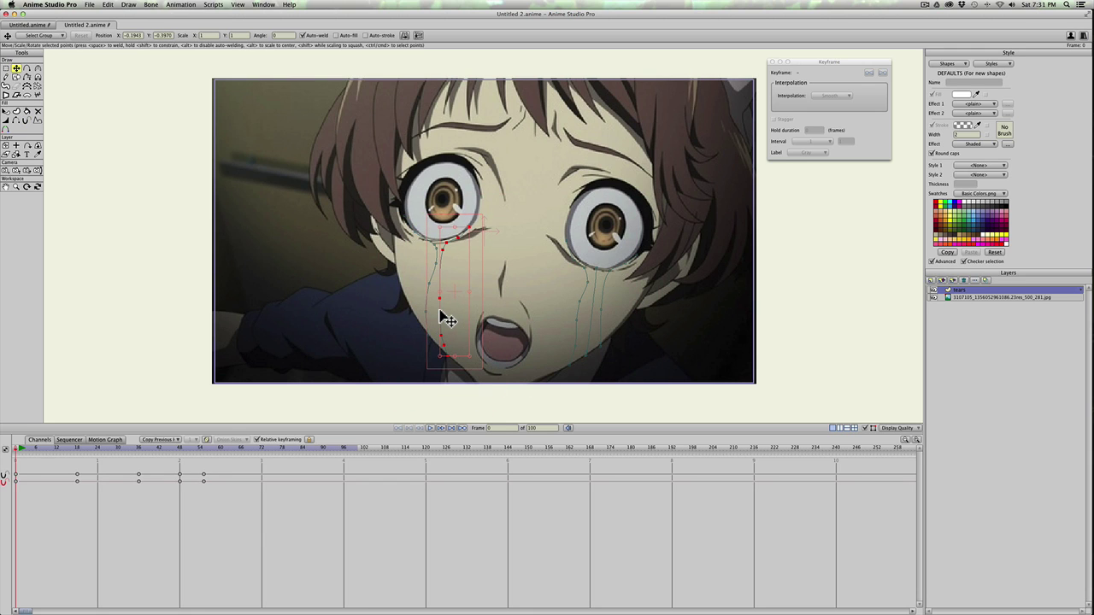
left_click_drag(89, 489, 205, 475)
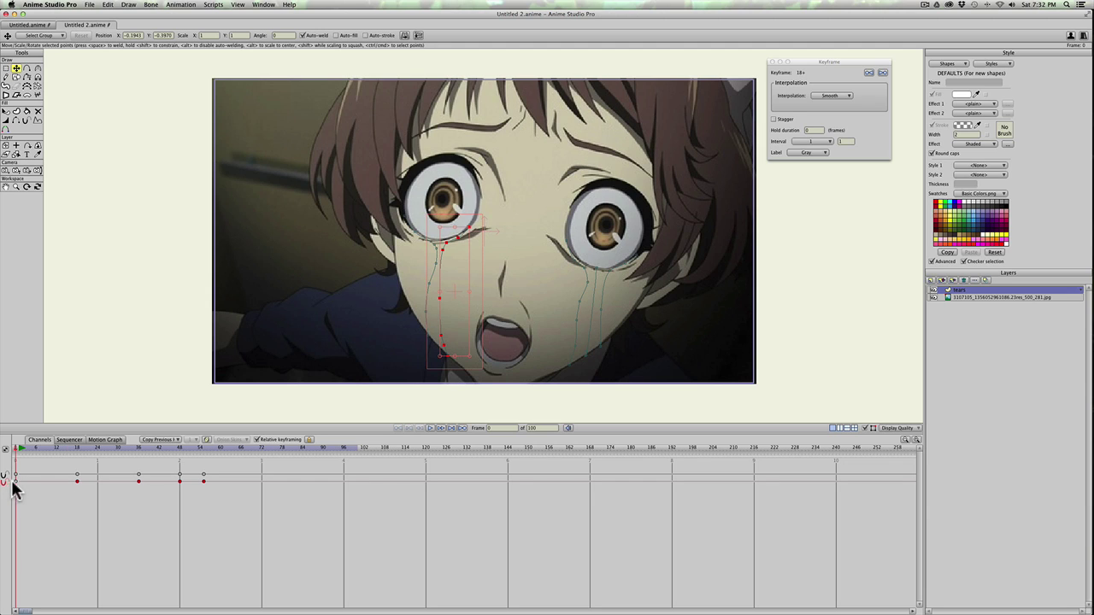
left_click_drag(202, 481, 233, 480)
left_click_drag(39, 446, 7, 457)
left_click_drag(103, 520, 278, 491)
key("super+z")
left_click(91, 497)
left_click_drag(93, 496, 243, 480)
left_click(279, 481, "shift")
Step: Select the innermost tear below the picture's right eye and shift its exposure keyframes 12 frames earlier, running from frame 6 to 43
left_click(576, 314)
left_click(98, 504)
left_click_drag(98, 504, 208, 481)
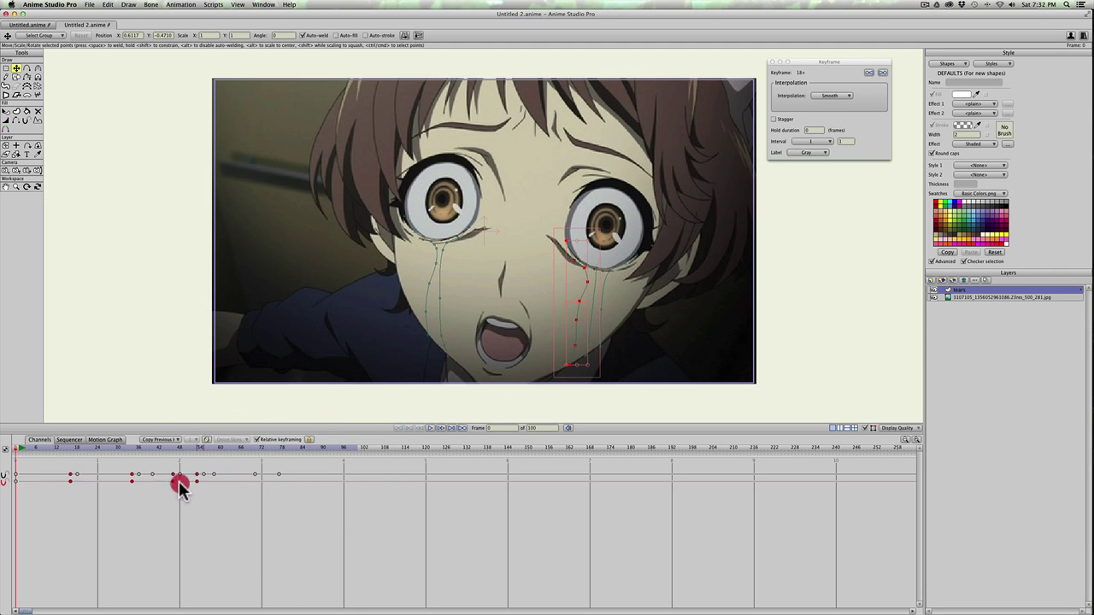
left_click(163, 482)
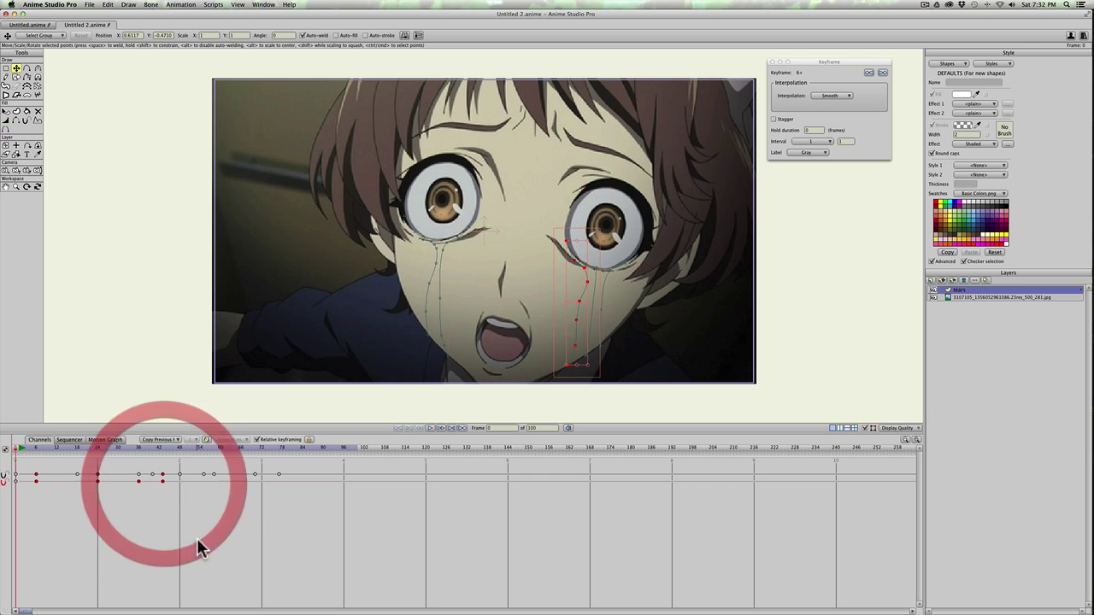
Step: Select the outermost tear below the picture's right eye, shift its exposure keyframes to start at frame 34 and compress them to end at 59
left_click_drag(614, 290, 653, 272)
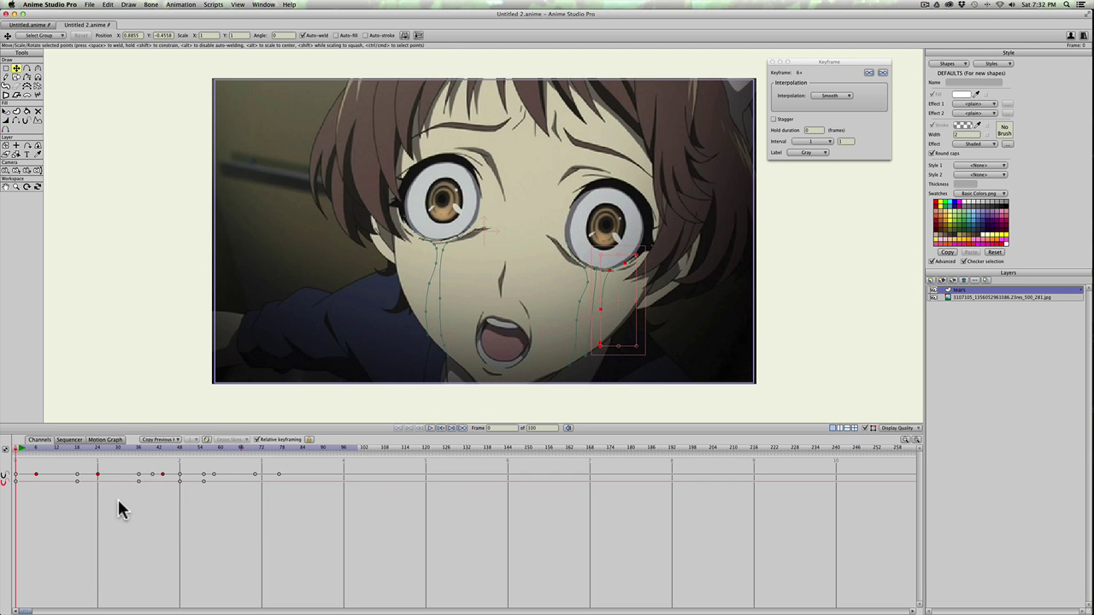
left_click_drag(66, 503, 213, 482)
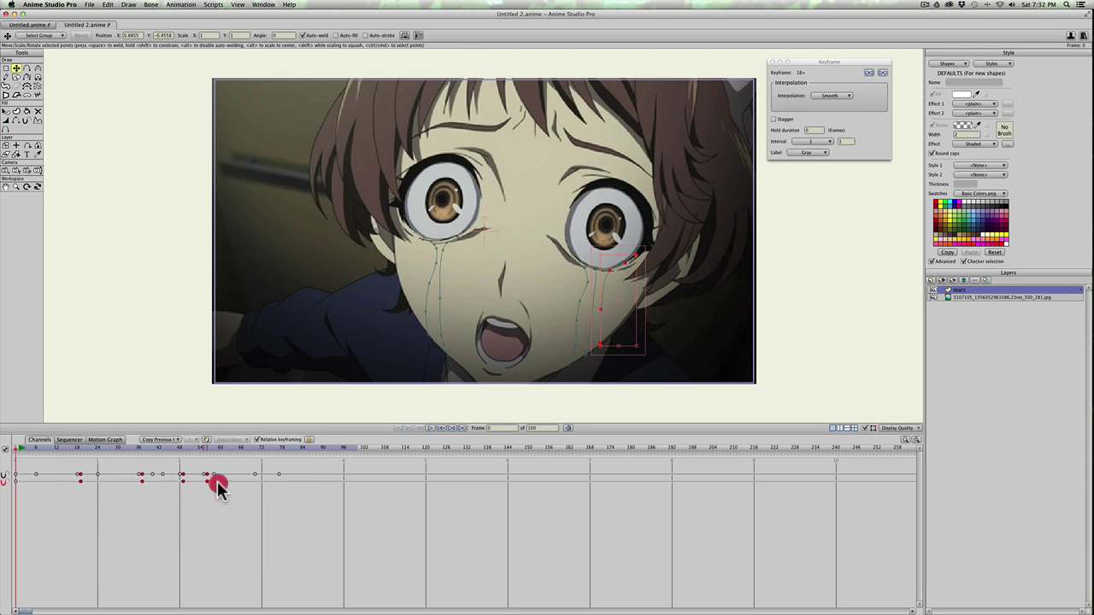
left_click(258, 480, "shift")
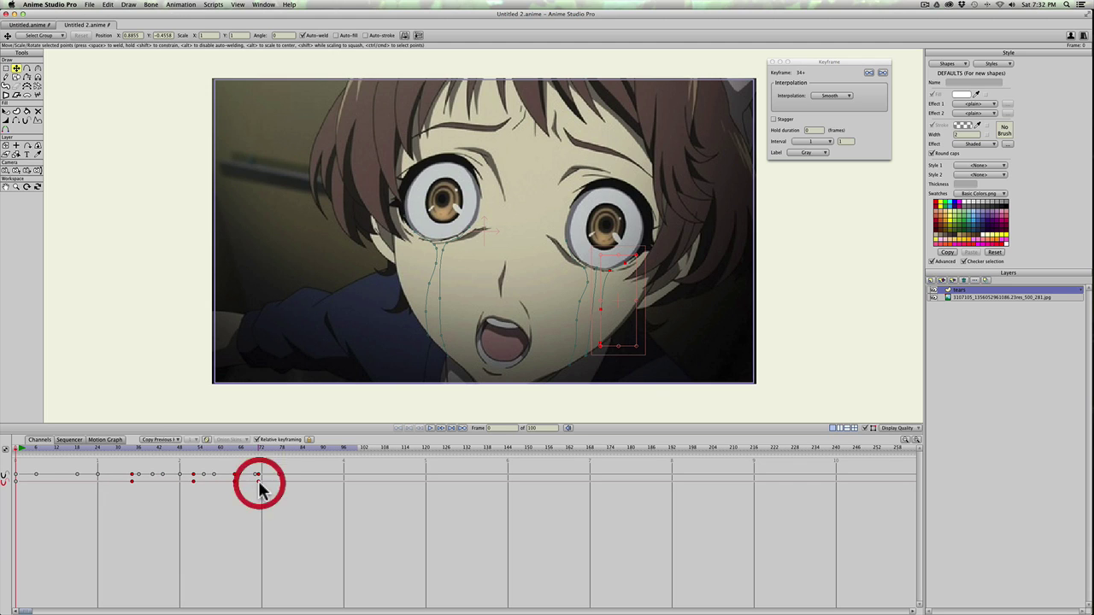
left_click_drag(257, 480, 214, 481)
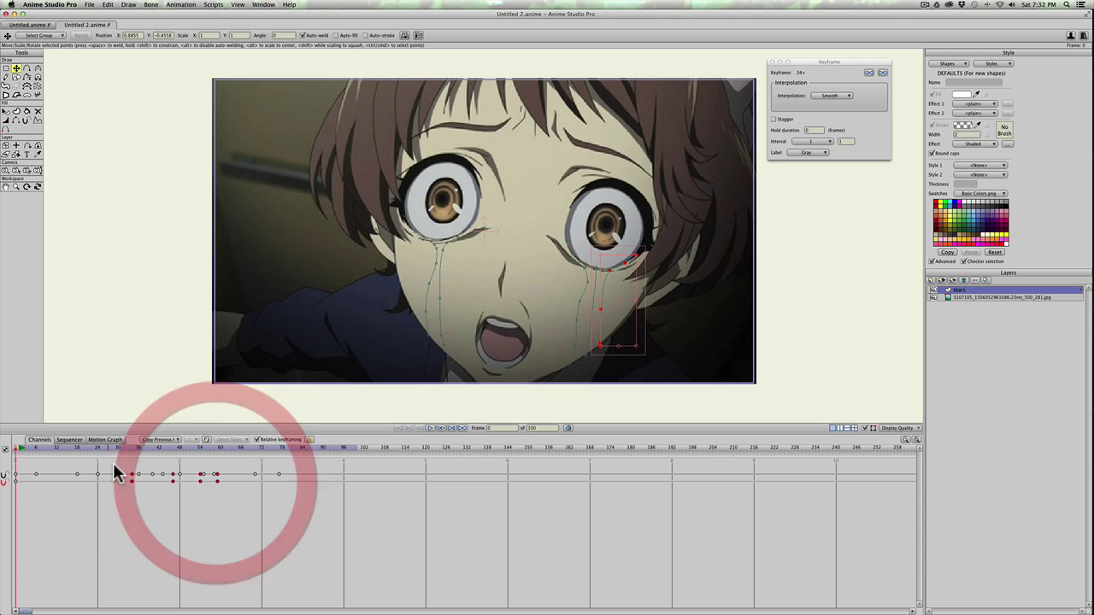
Step: Scrub through the timeline and play the animation from the start to check the staggered tears
left_click(118, 445)
left_click_drag(118, 445, 309, 476)
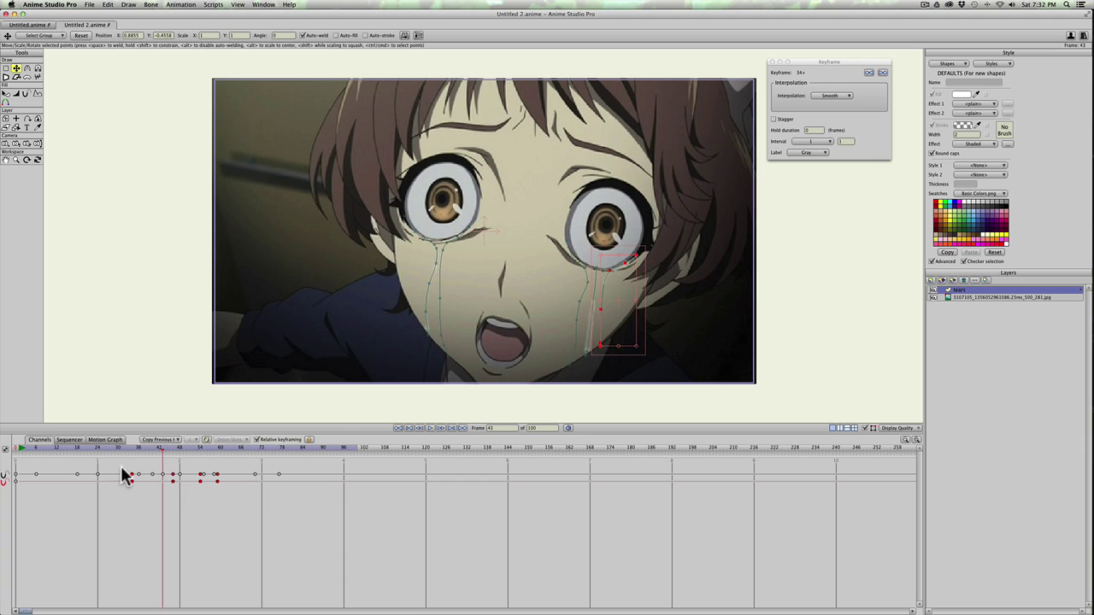
left_click(25, 450)
mouse_move(26, 450)
left_mouse_down()
mouse_move(384, 471)
mouse_move(128, 462)
mouse_move(285, 470)
mouse_move(19, 444)
left_mouse_up()
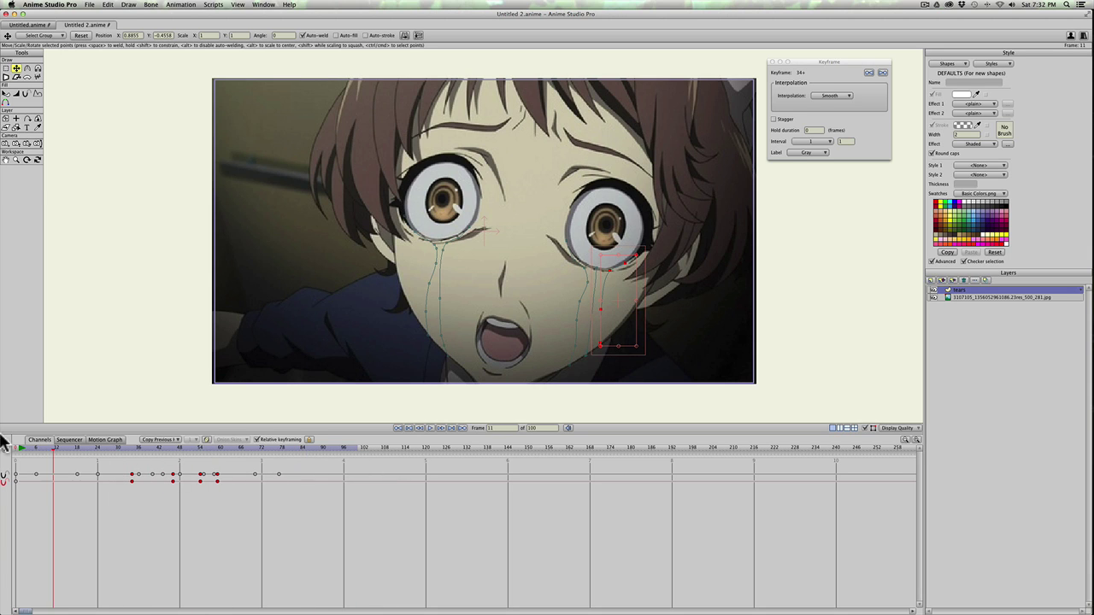
left_click(257, 464)
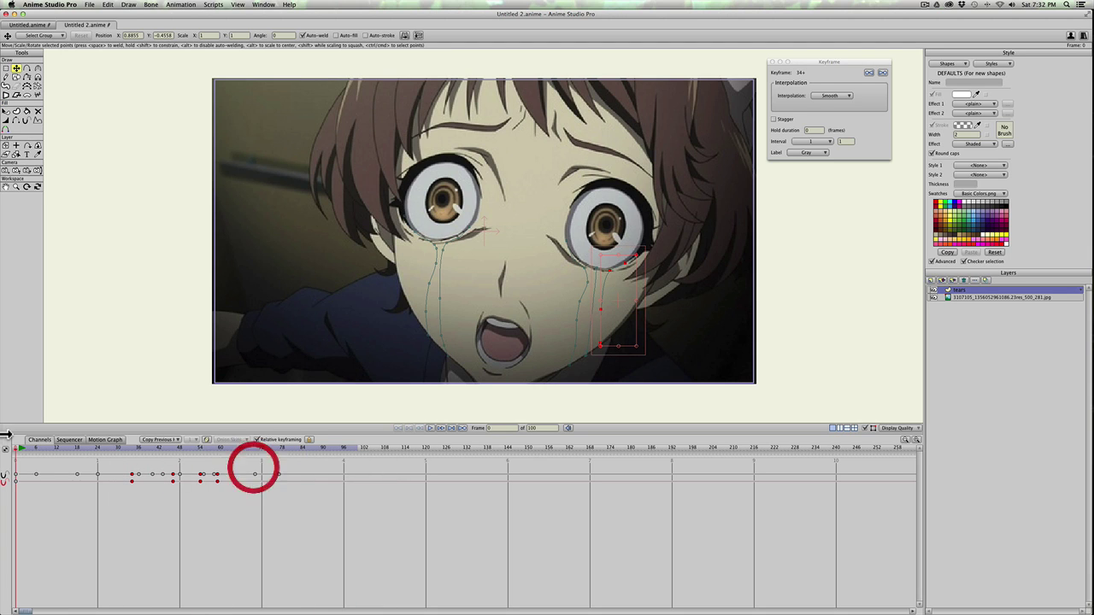
left_click(432, 424)
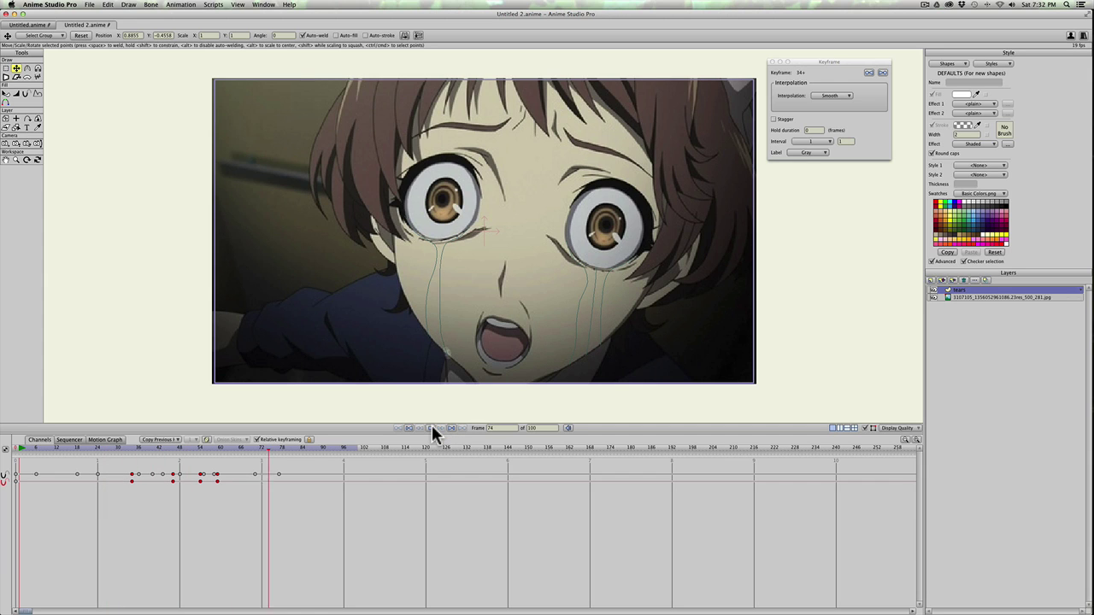
left_click(432, 425)
Step: Render a preview of frame 47 to inspect the tears, and close it
left_click(30, 454)
left_click_drag(196, 446, 177, 453)
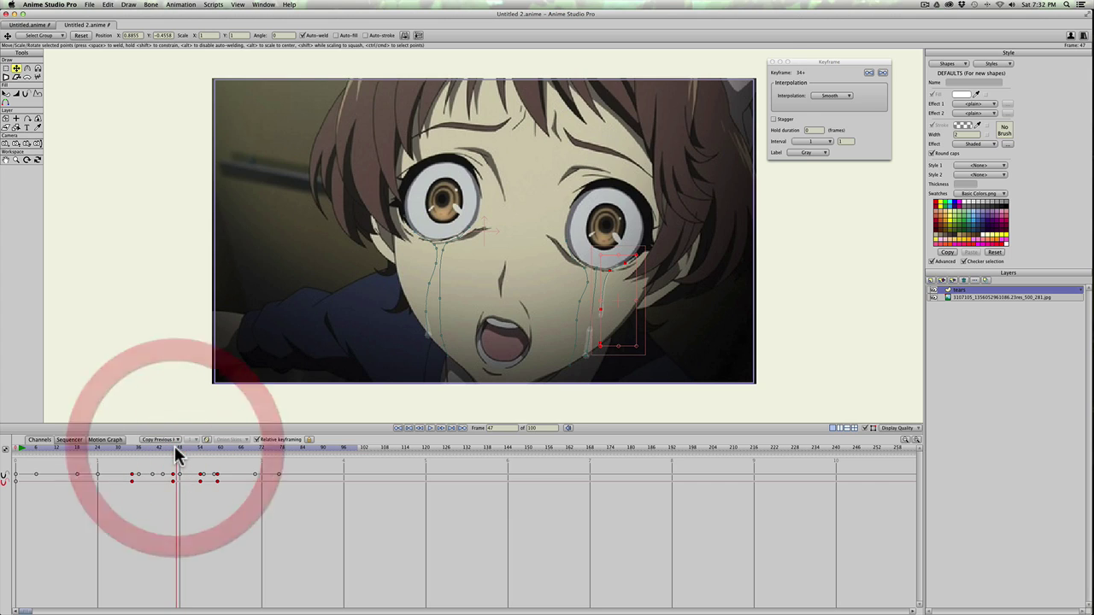
key("super+r")
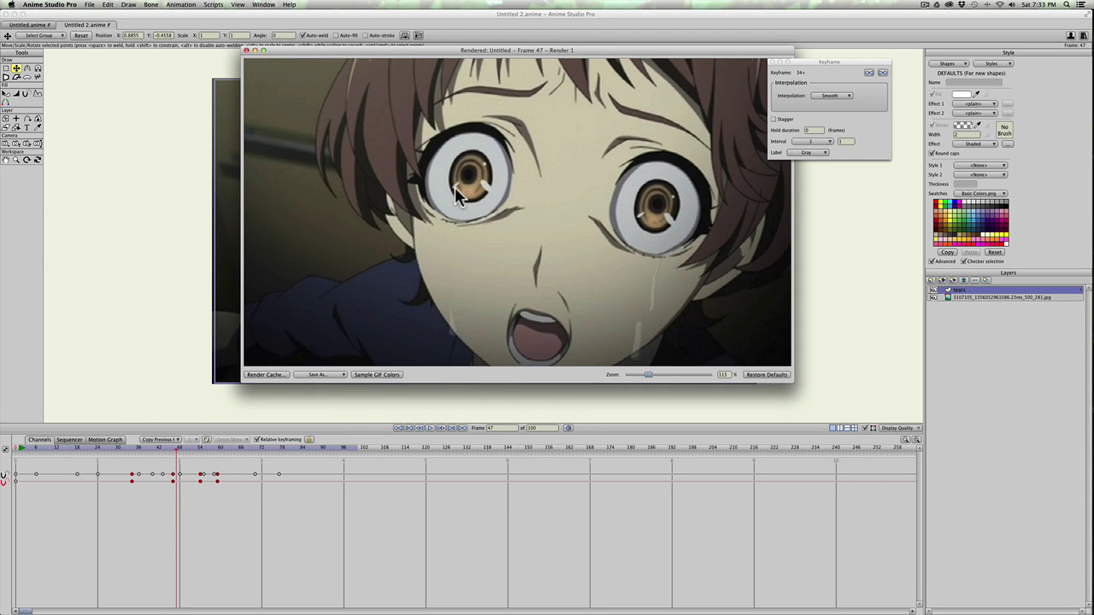
left_click(247, 50)
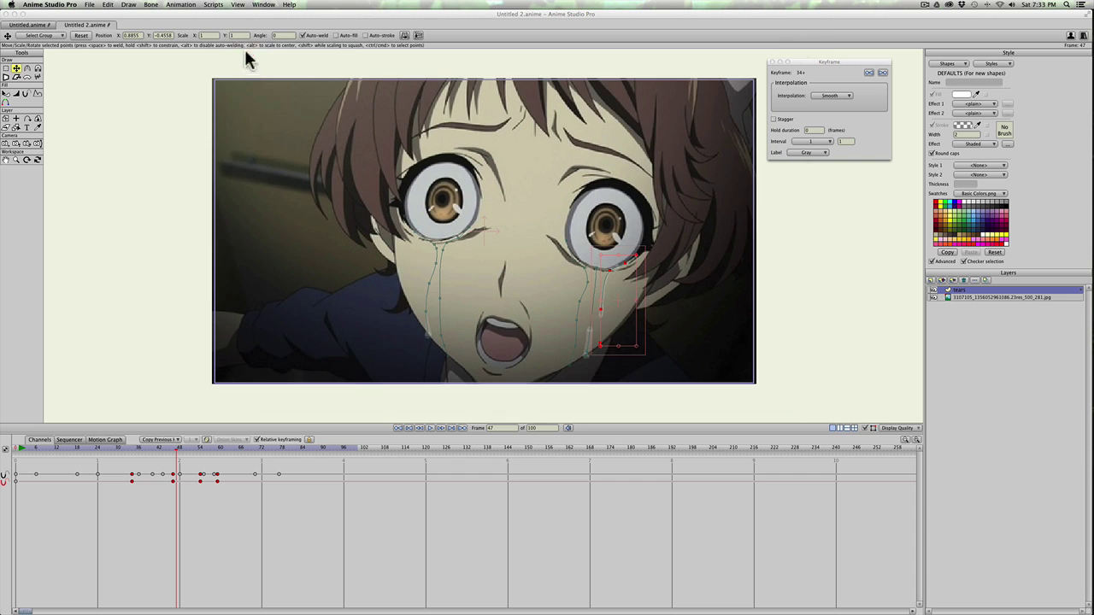
Step: Export frames 1 to 100 as a QuickTime (H.264-AAC) movie named tears.mov with half-dimension rendering off, replacing the existing file
left_click(52, 4)
mouse_move(89, 5)
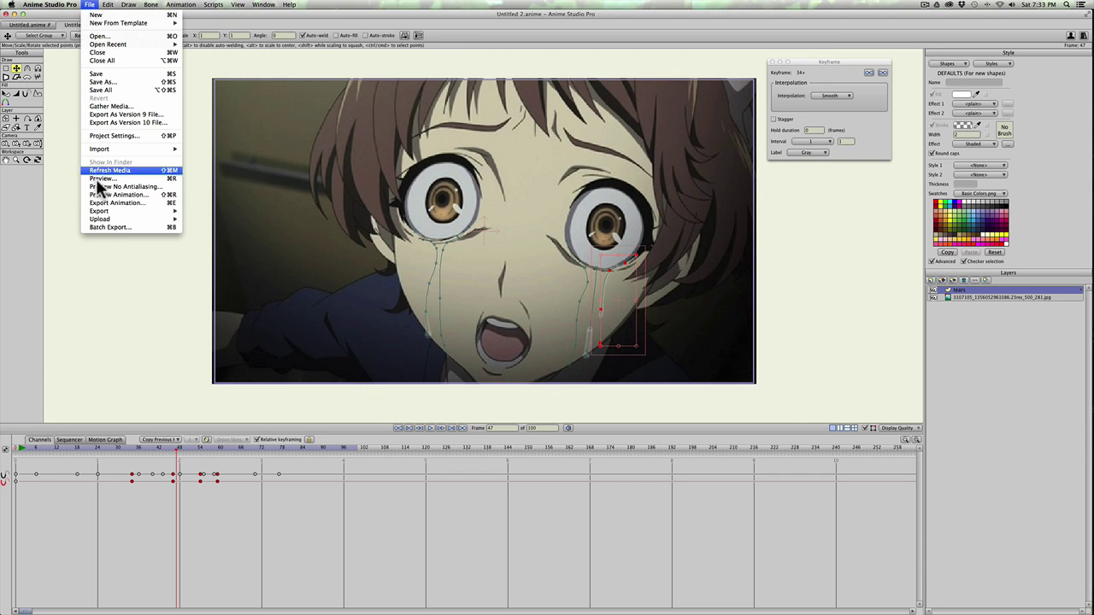
left_click(103, 210)
left_click(351, 213)
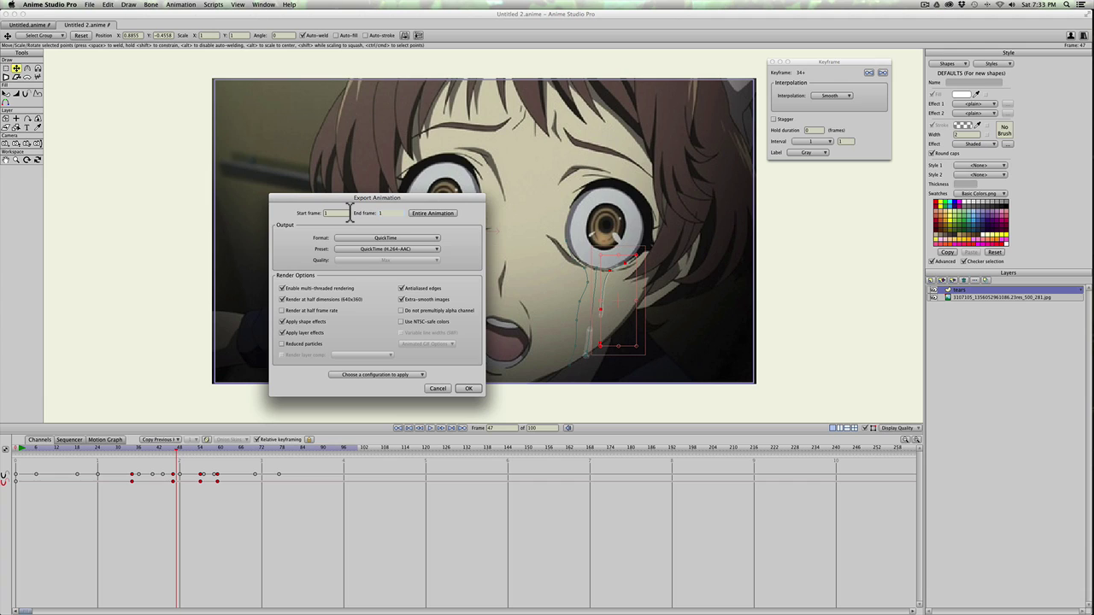
left_click(468, 389)
left_click(282, 299)
left_click(468, 389)
type("tears.mov")
key("Return")
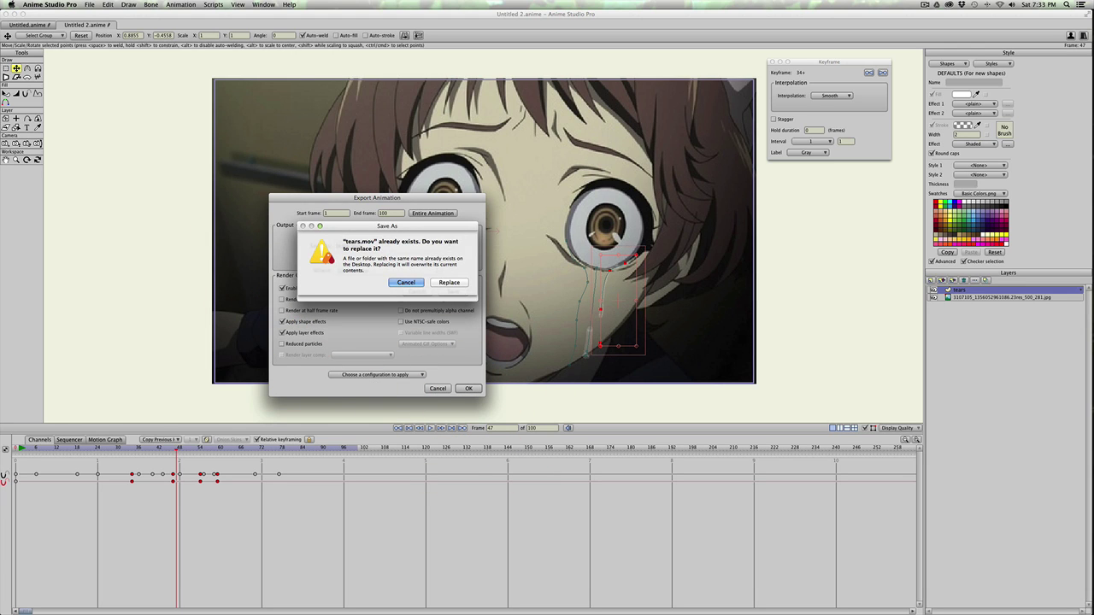
left_click(445, 283)
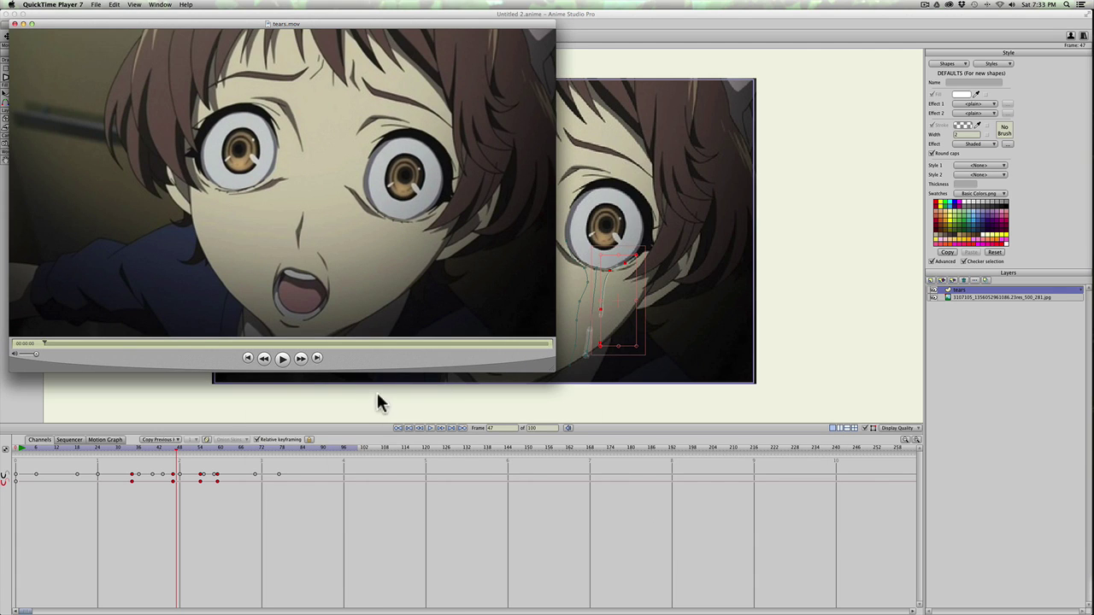
Step: Play the exported tears.mov in QuickTime Player, close it, and return the animation to frame 0
left_click(283, 359)
left_click(14, 24)
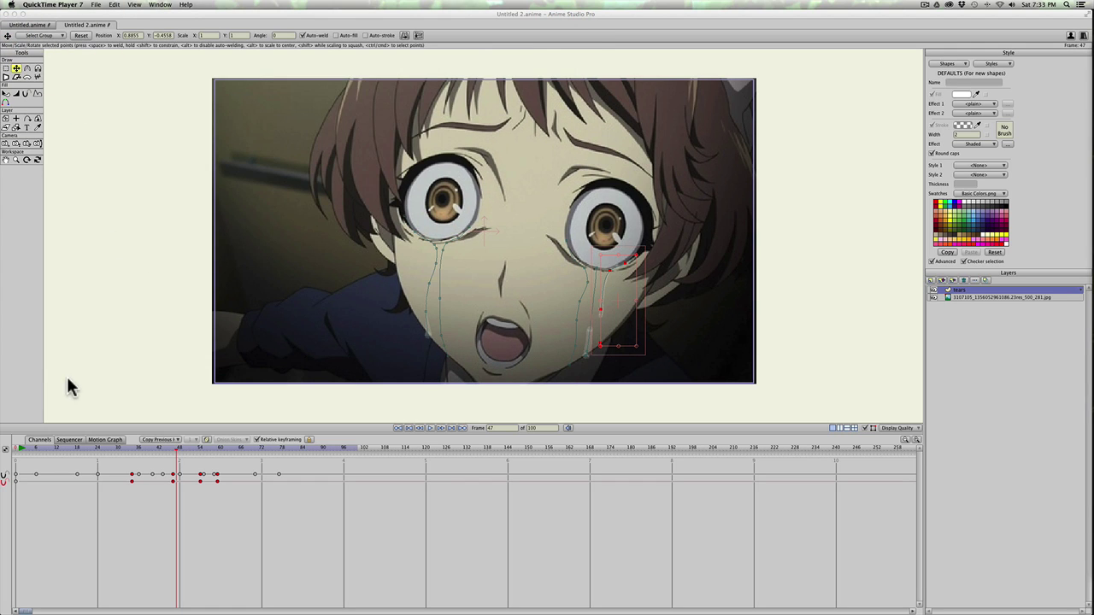
left_click(37, 451)
left_click(15, 447)
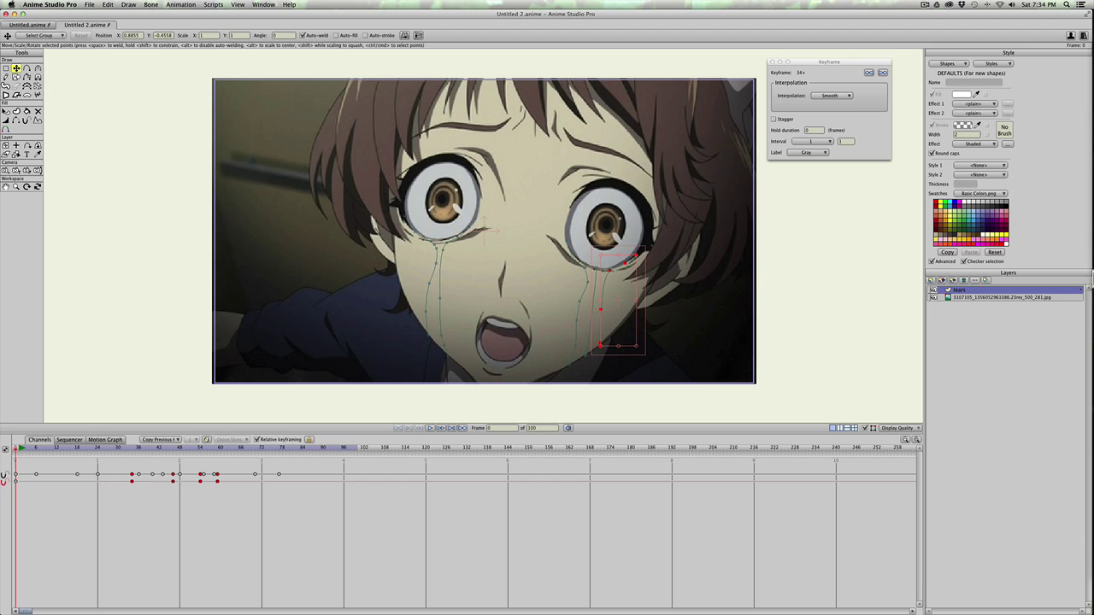
left_click(930, 279)
left_click(933, 286)
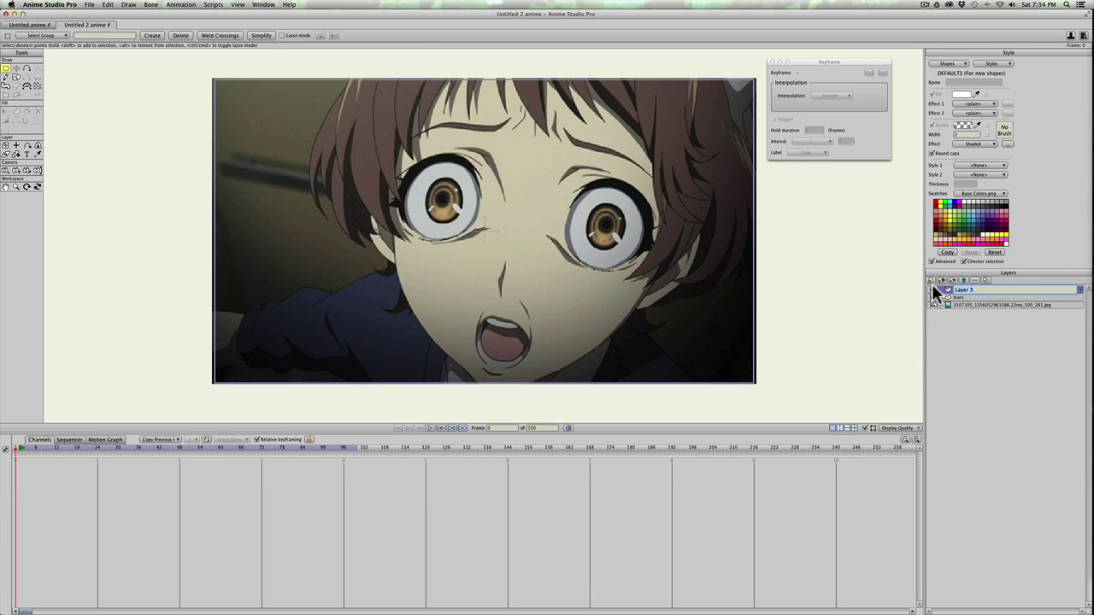
key("ctrl+z")
Step: Add a group layer and move the tears layer and the character image layer into it
left_click(930, 282)
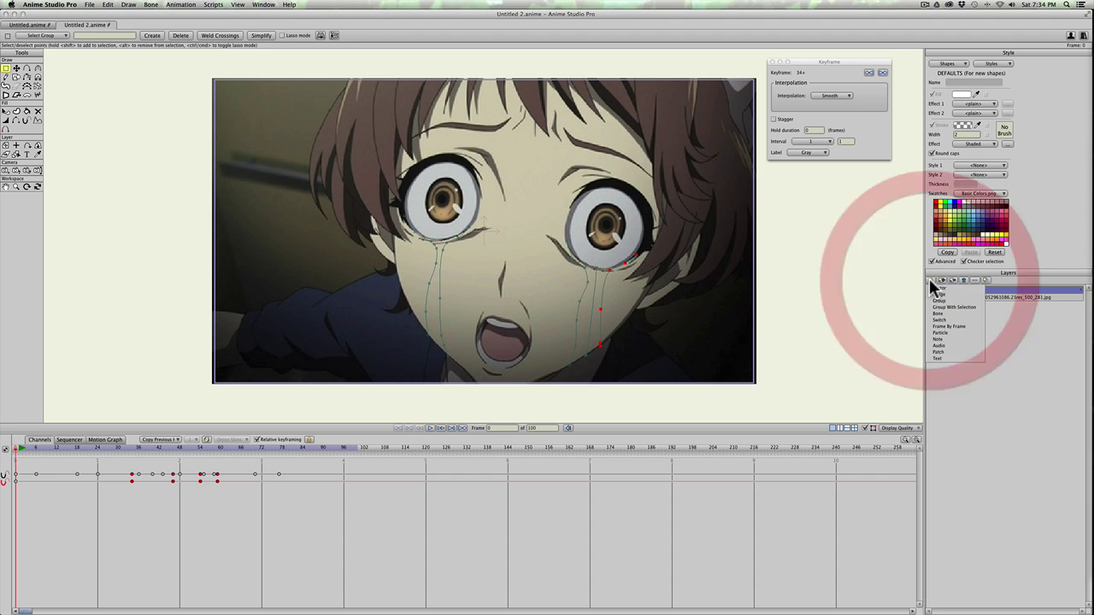
left_click(940, 300)
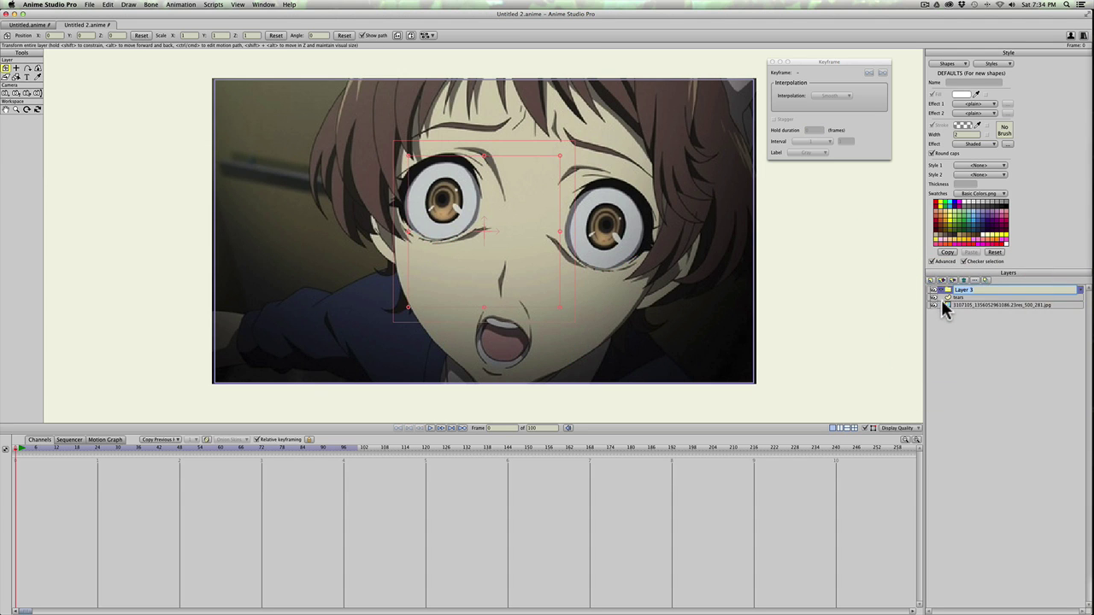
left_click(961, 304)
left_click(964, 296)
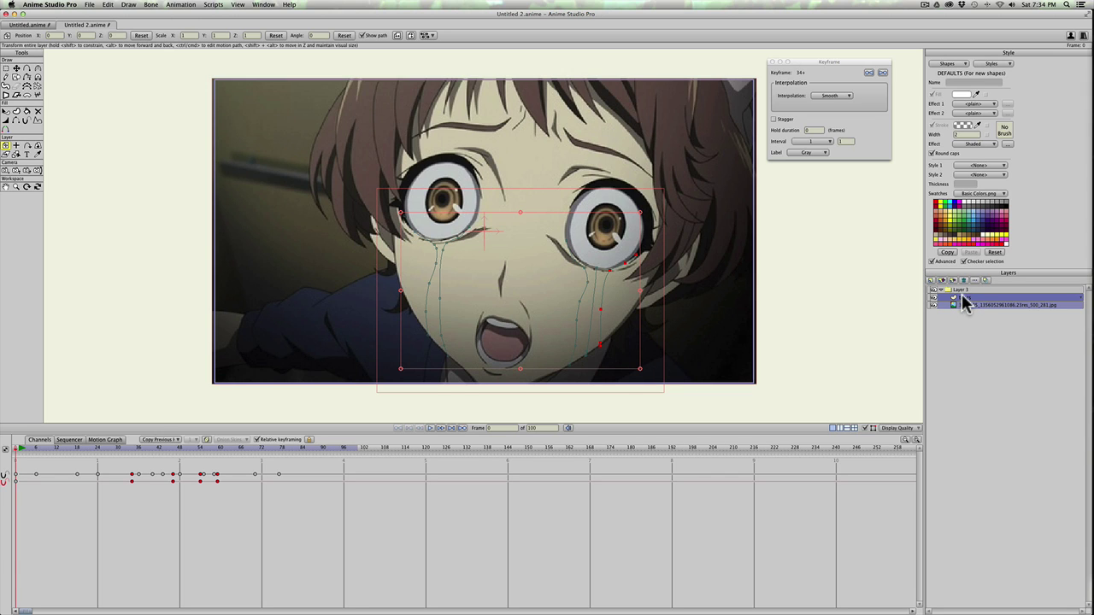
Step: Add a position keyframe for the group layer at frame 1, undoing the stray layer shift
left_click(961, 291)
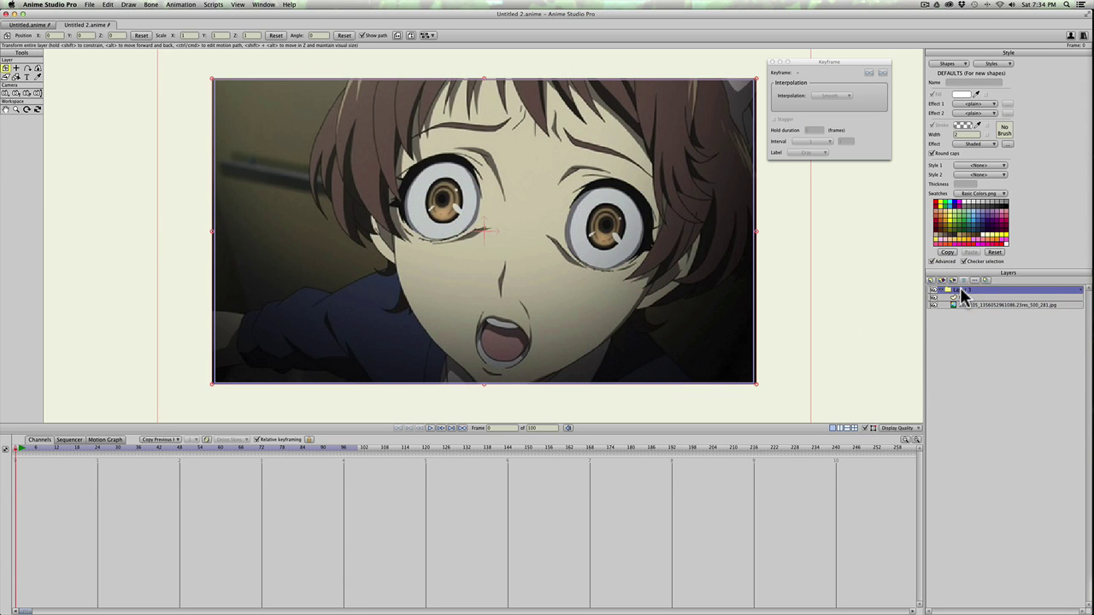
left_click(17, 448)
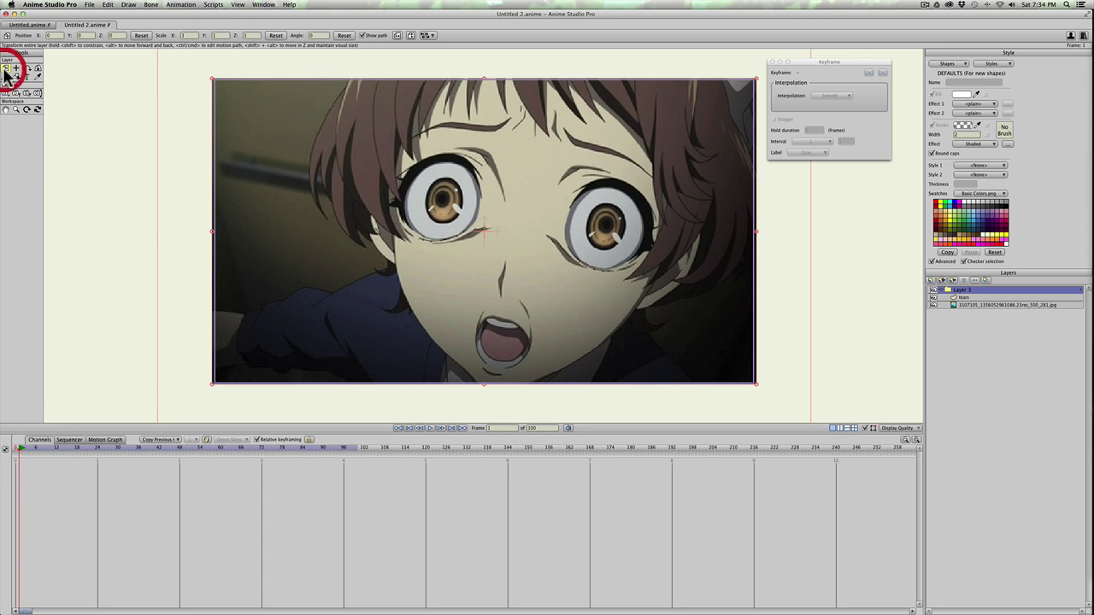
left_click(367, 172)
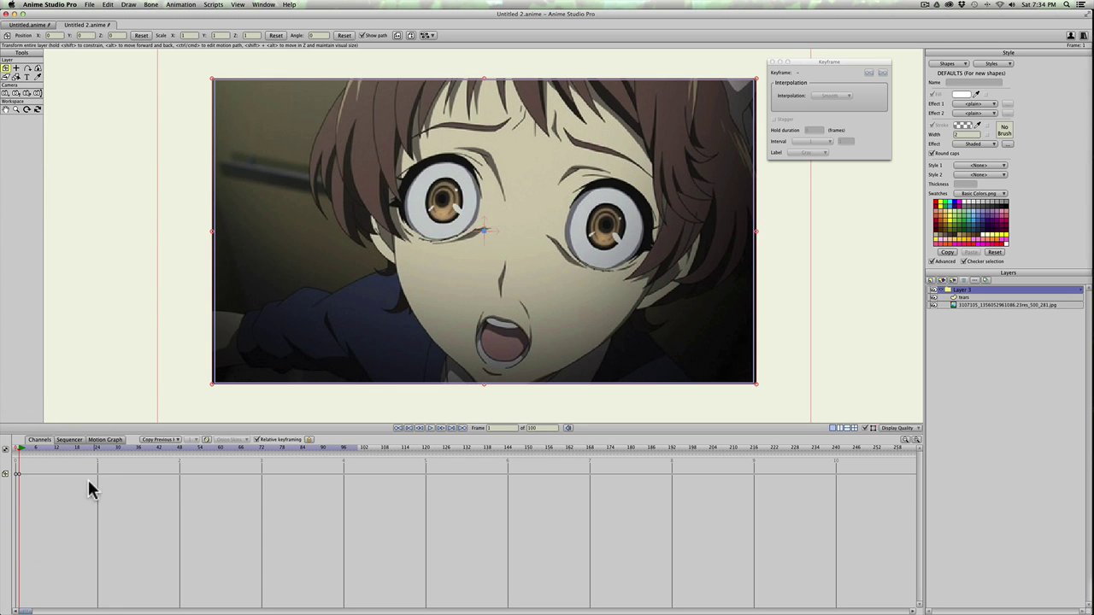
left_click_drag(327, 330, 301, 375)
key("super+z")
Step: Give the group layer's frame 1 keyframe noisy interpolation with amplitude 0.01 and scale 2.5001, and play the animation
right_click(19, 475)
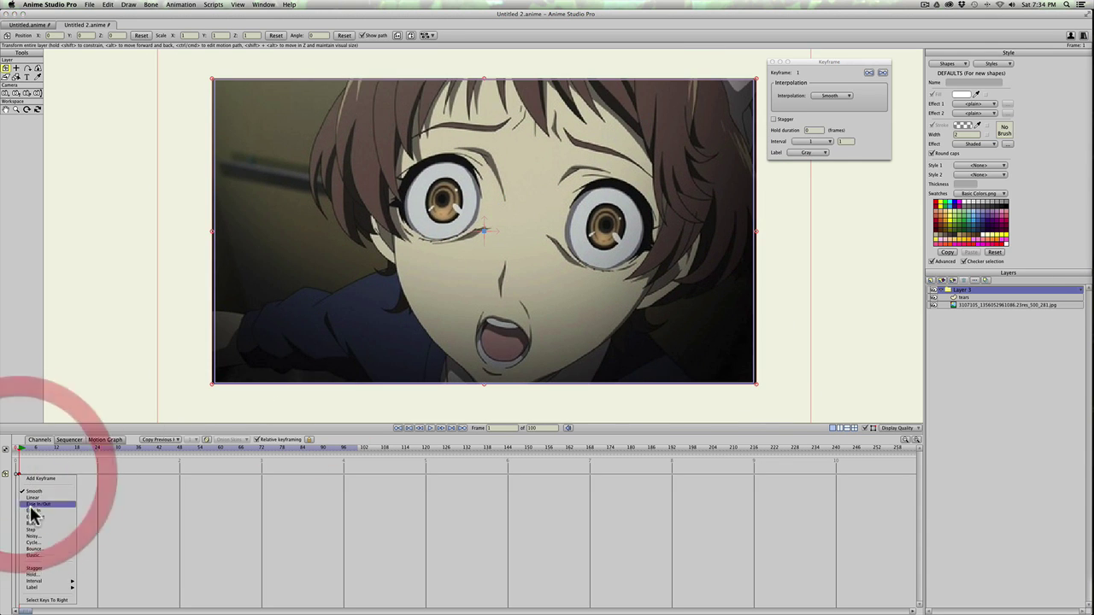
left_click(34, 536)
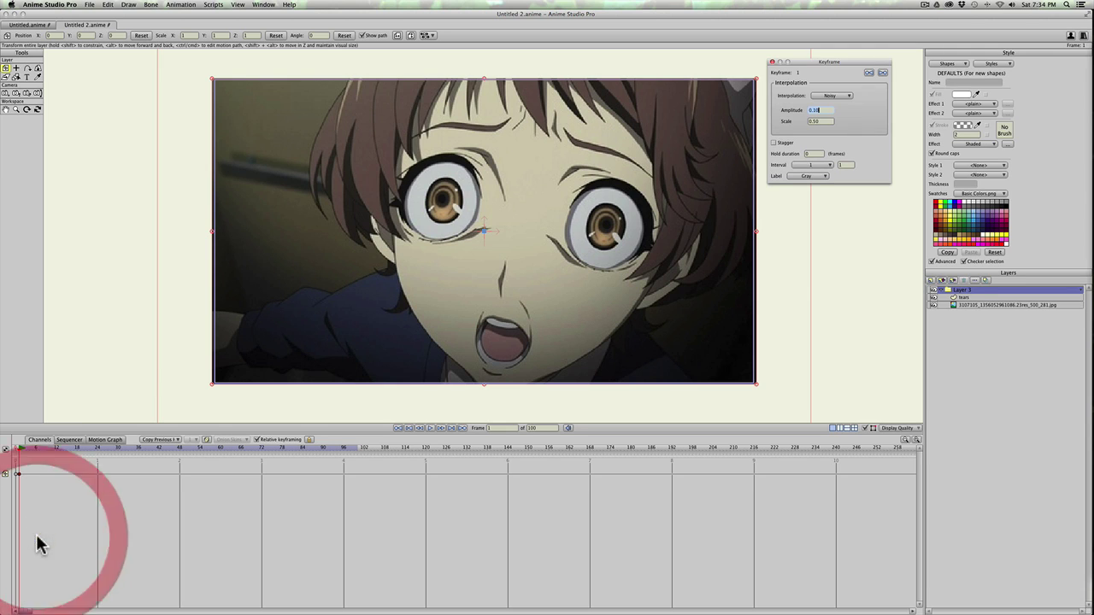
left_click(824, 109)
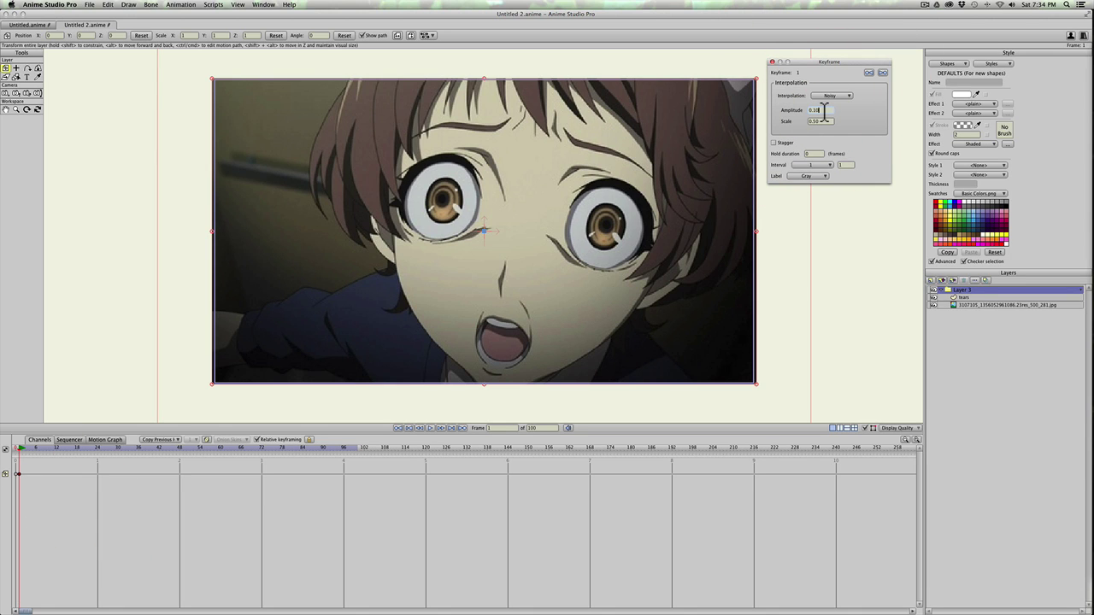
type("0")
key("space")
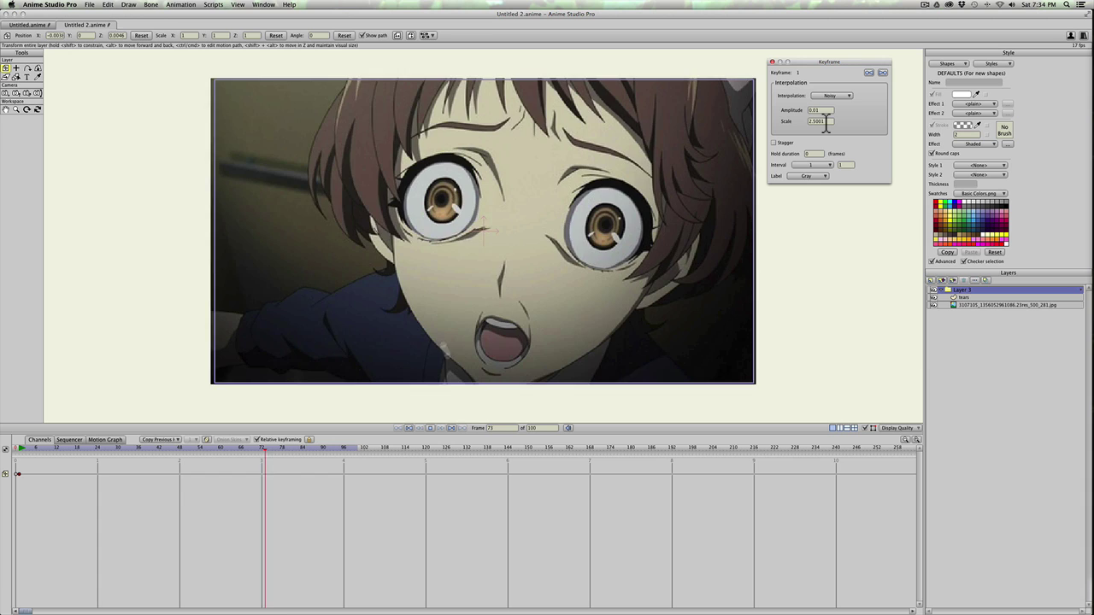
Step: Enlarge the group layer at frame 0 to a scale of about 1.08 so it overlaps the frame edges, and preview the shake
left_click(15, 447)
scroll(191, 261, "up", 1)
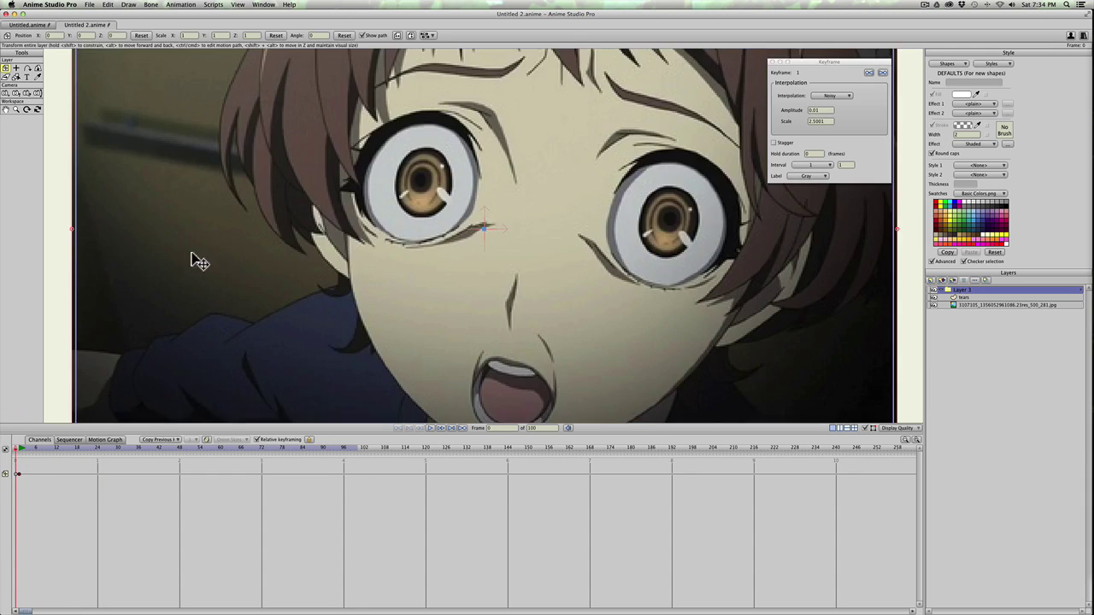
scroll(231, 248, "down", 3)
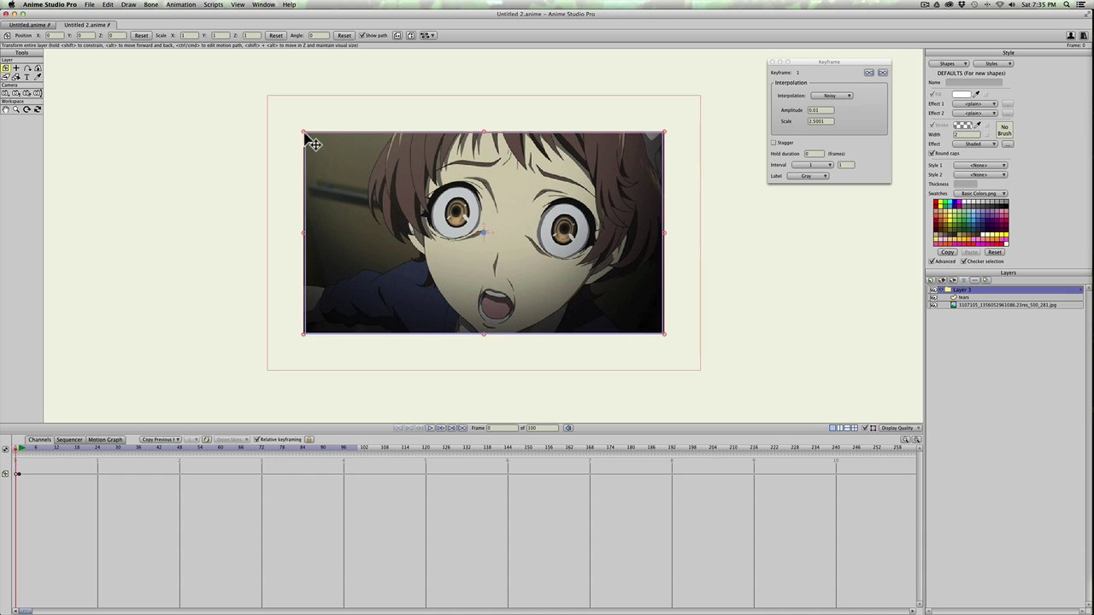
left_click_drag(306, 135, 290, 124)
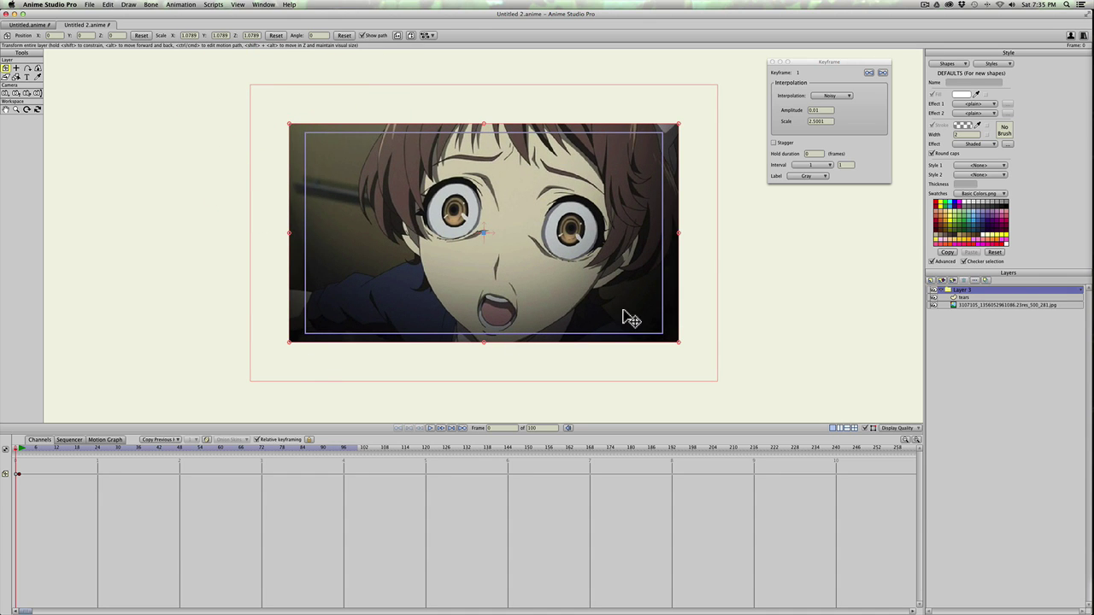
key("space")
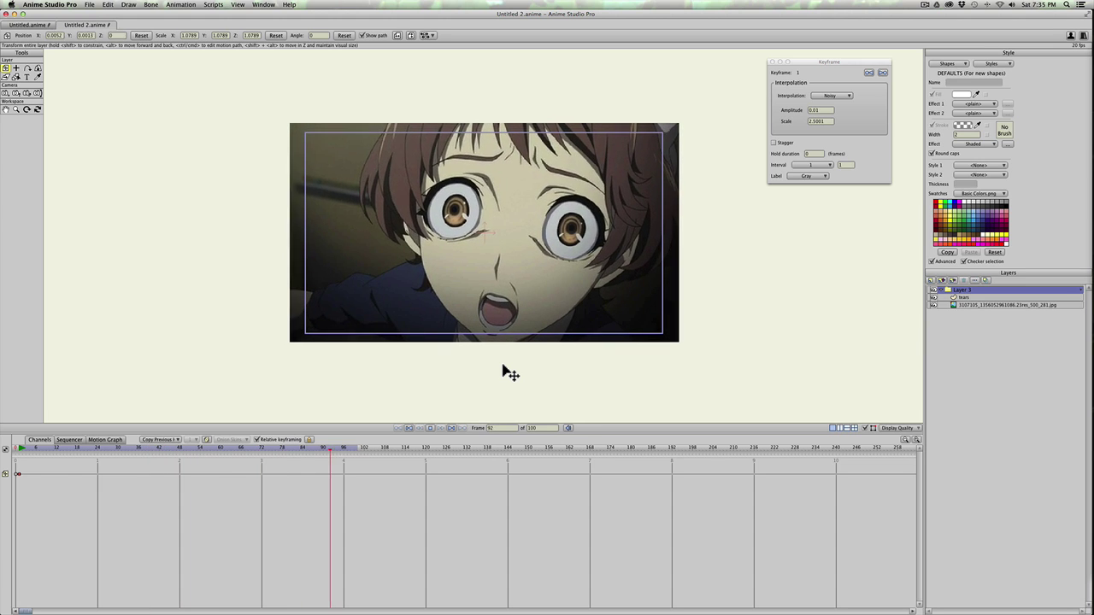
key("space")
left_click(9, 447)
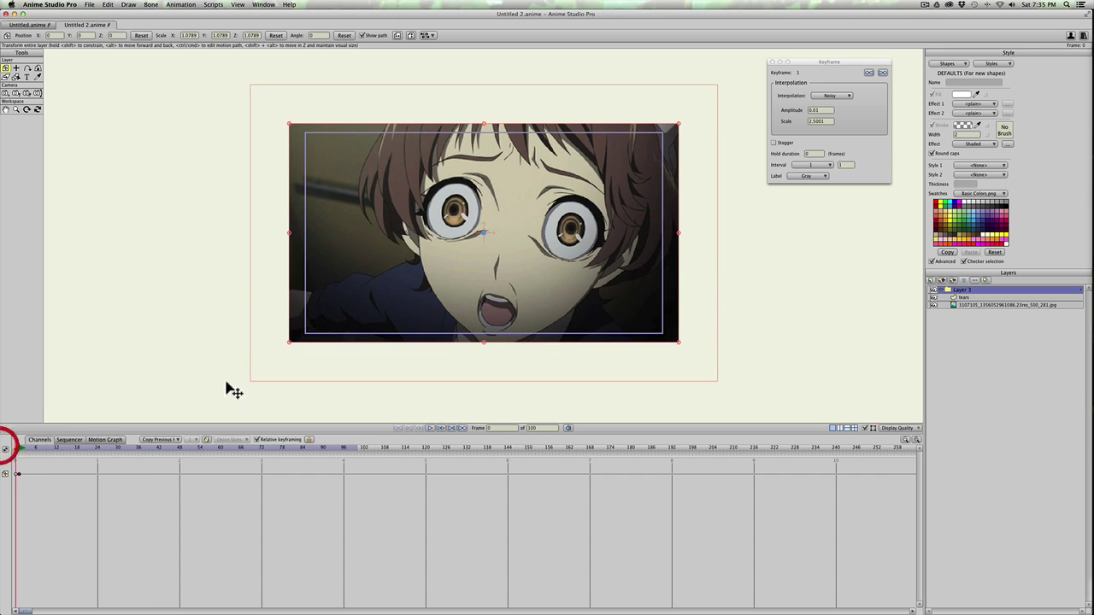
Step: Add a vector layer above the tears layer, undoing the accidental shift of the new layer
left_click(958, 297)
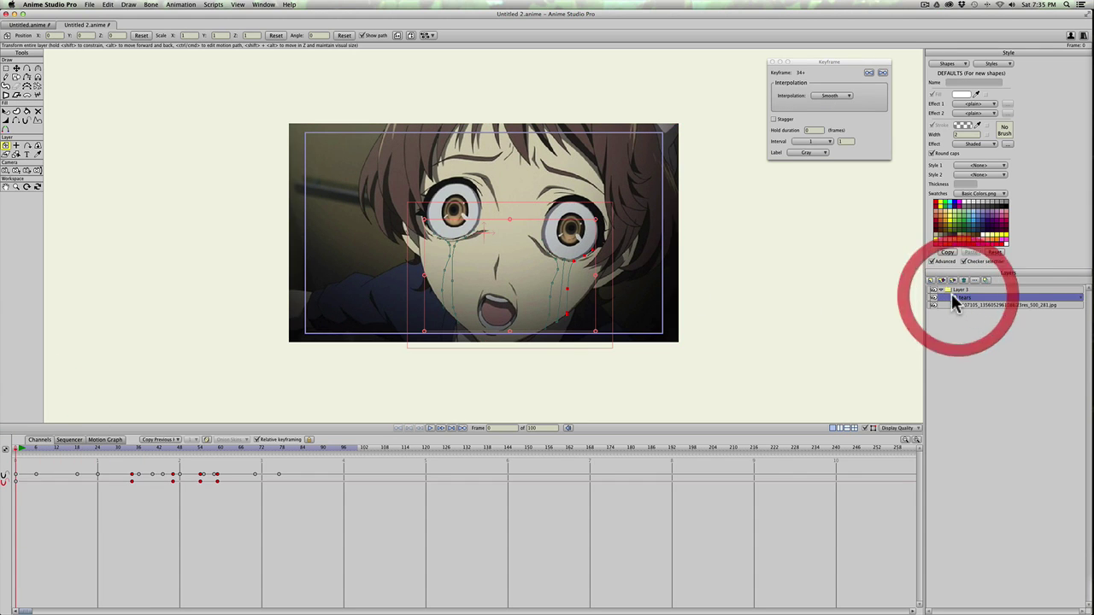
left_click(931, 281)
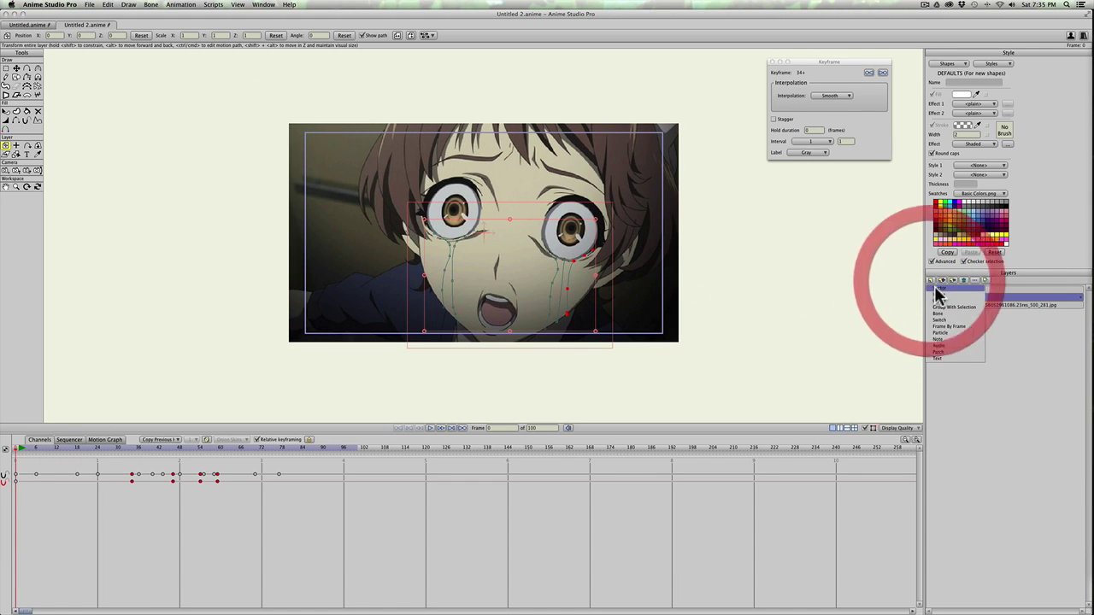
left_click(940, 295)
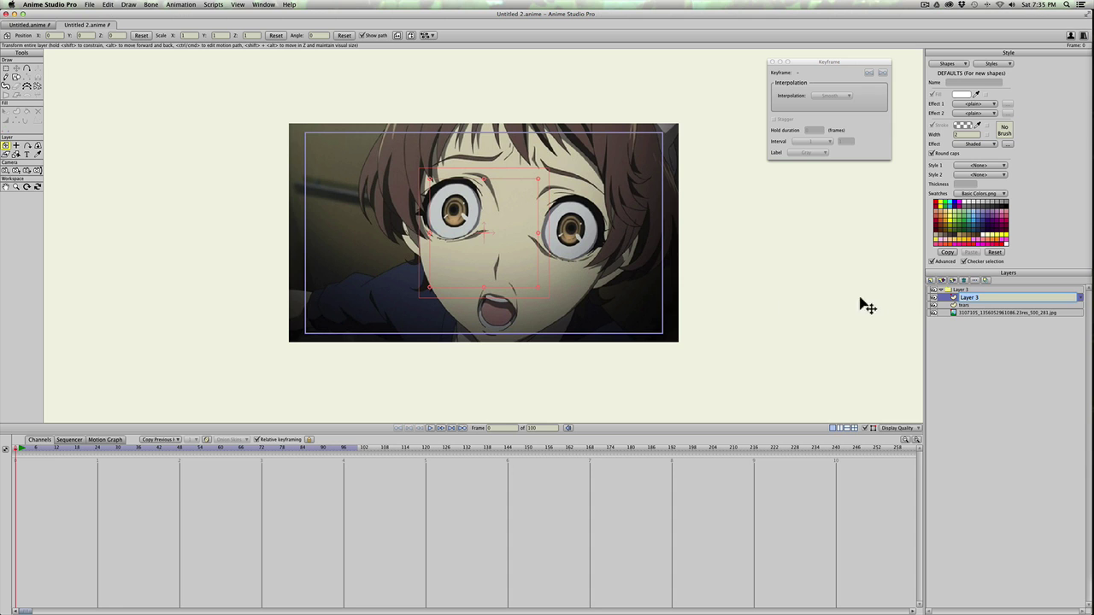
scroll(468, 238, "up", 10)
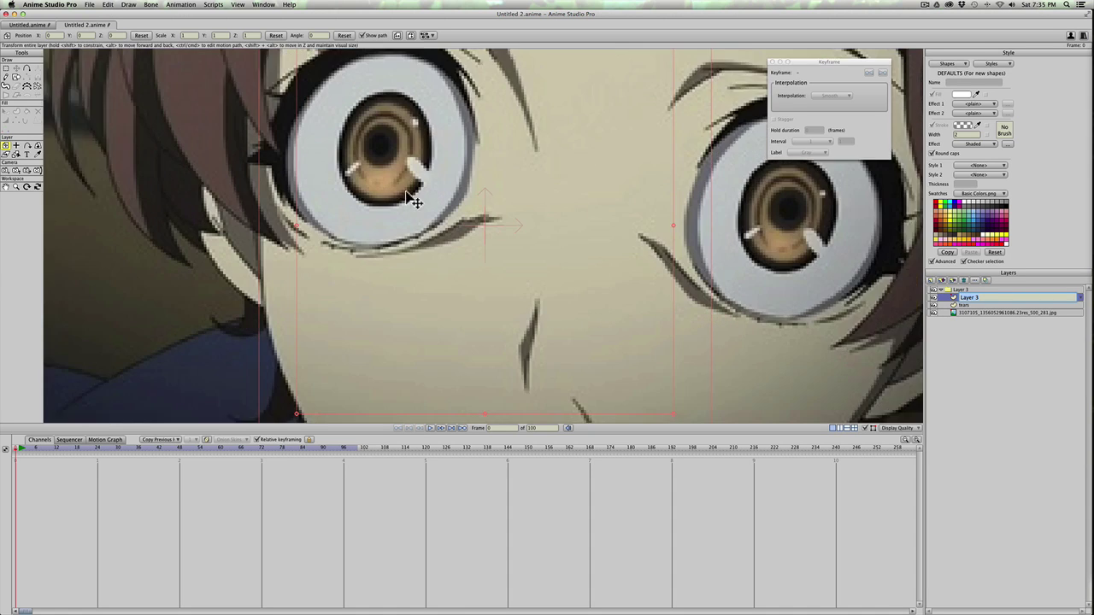
left_click_drag(401, 199, 399, 293)
key("super+z")
scroll(399, 290, "down", 6)
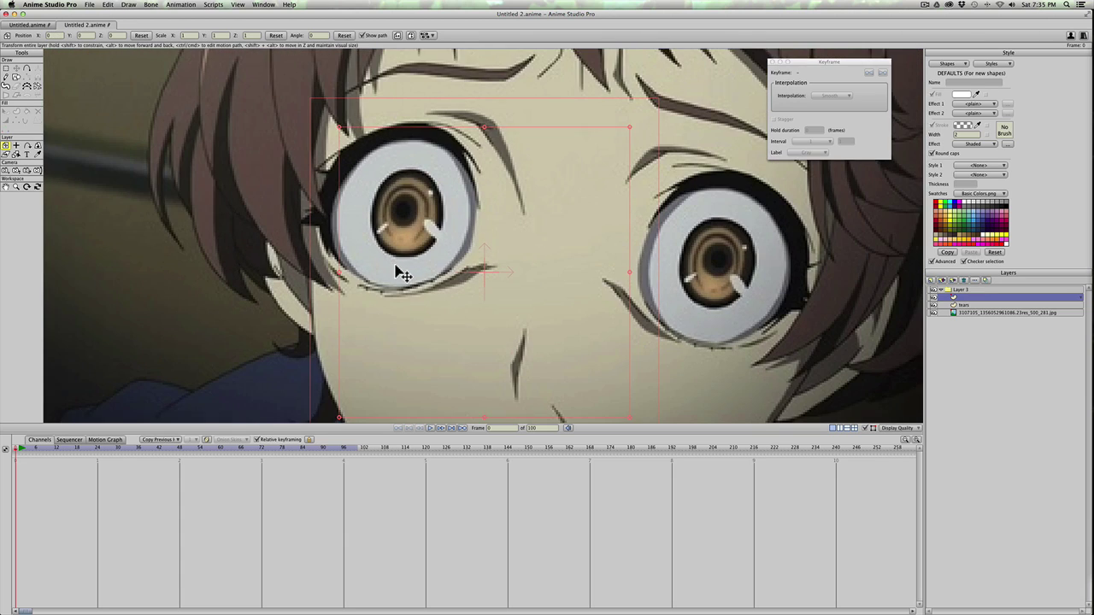
Step: Draw a small white oval highlight on the pupil of the eye on the picture's left side and render a preview
left_click(17, 77)
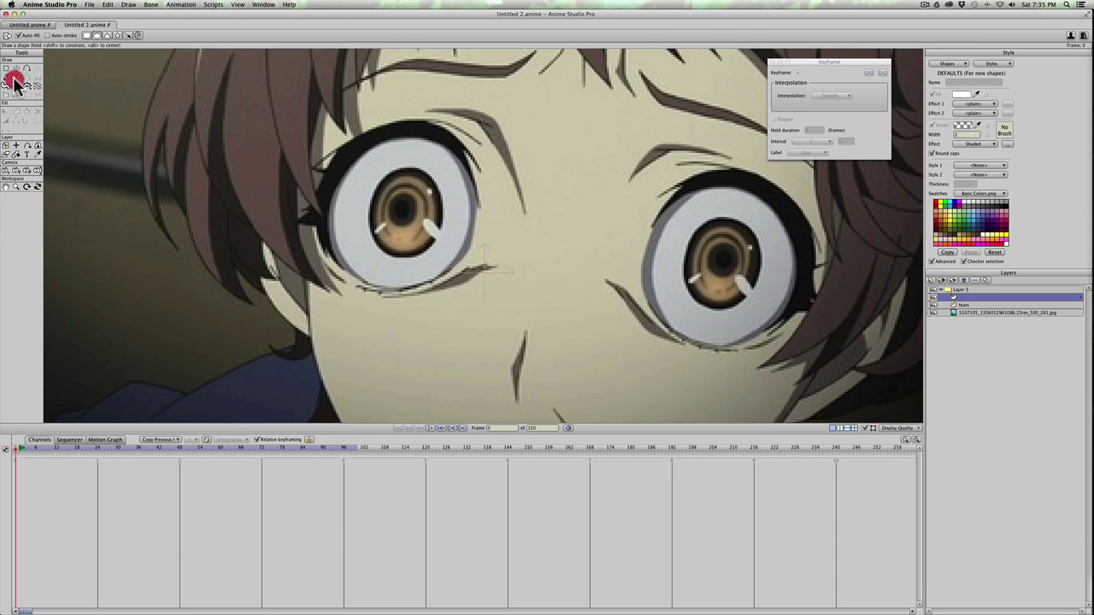
left_click(97, 36)
left_click(402, 208)
scroll(303, 176, "up", 3)
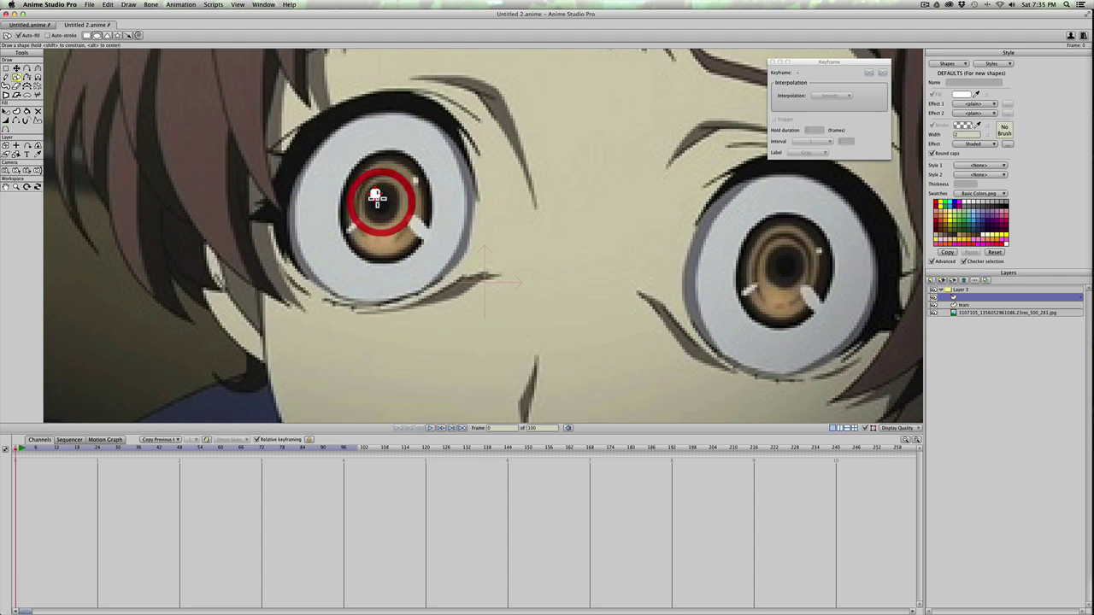
scroll(381, 201, "up", 2)
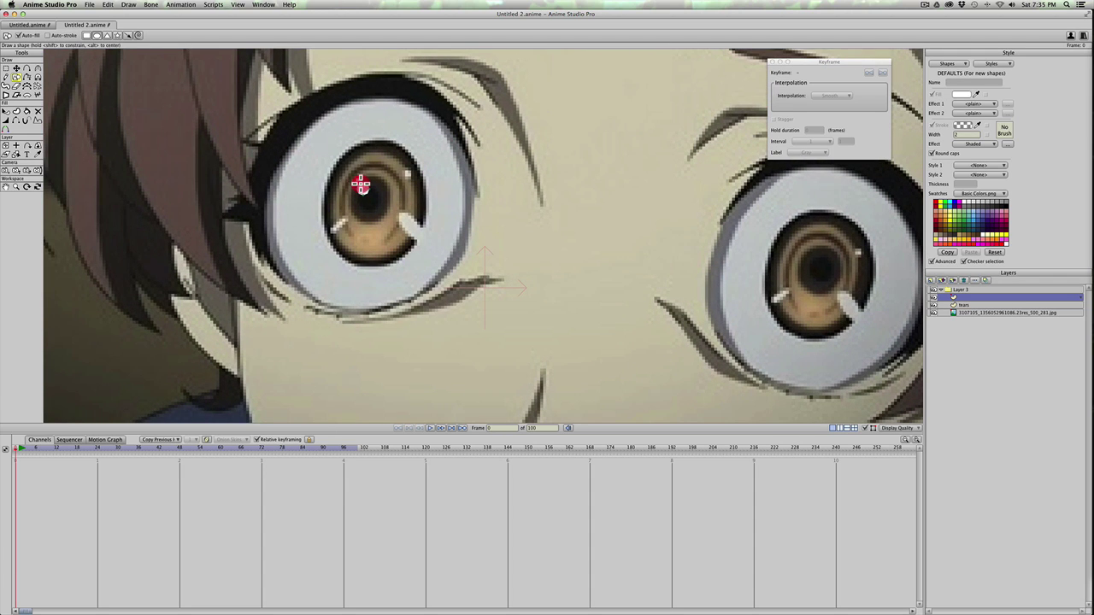
left_click_drag(361, 186, 362, 180)
key("super+r")
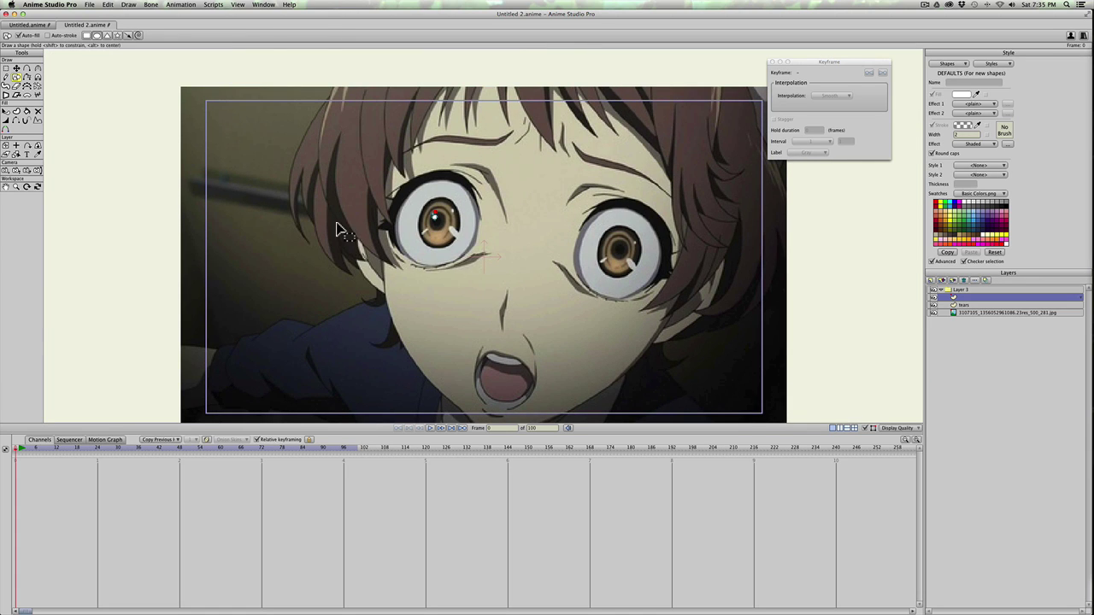
Step: Select the highlight's points and nudge them slightly at frame 1 to create a point motion keyframe
key("g")
left_click_drag(407, 203, 462, 244)
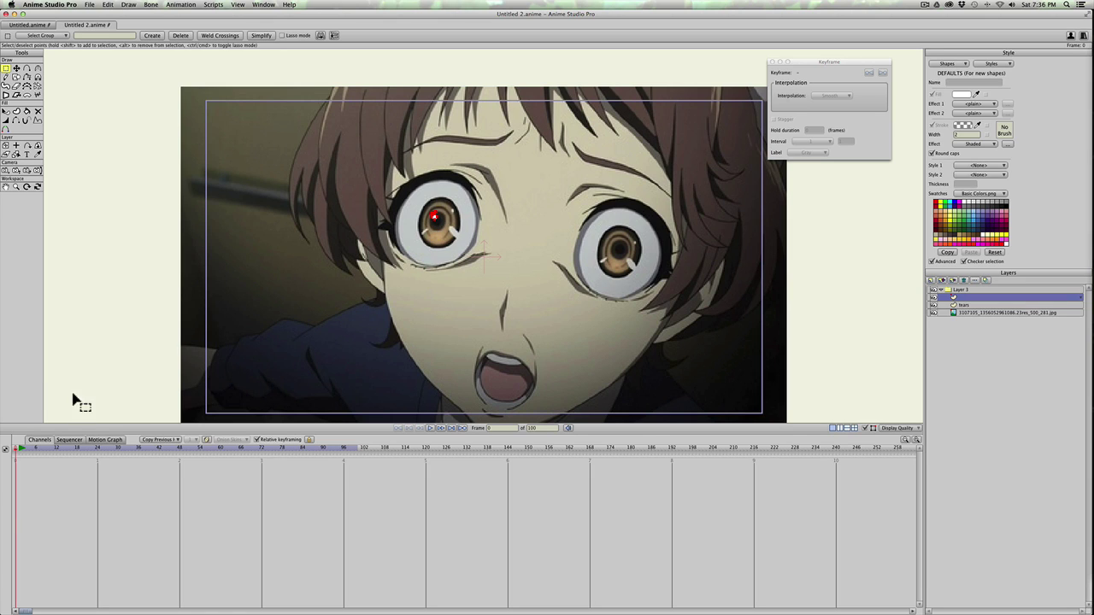
left_click(19, 450)
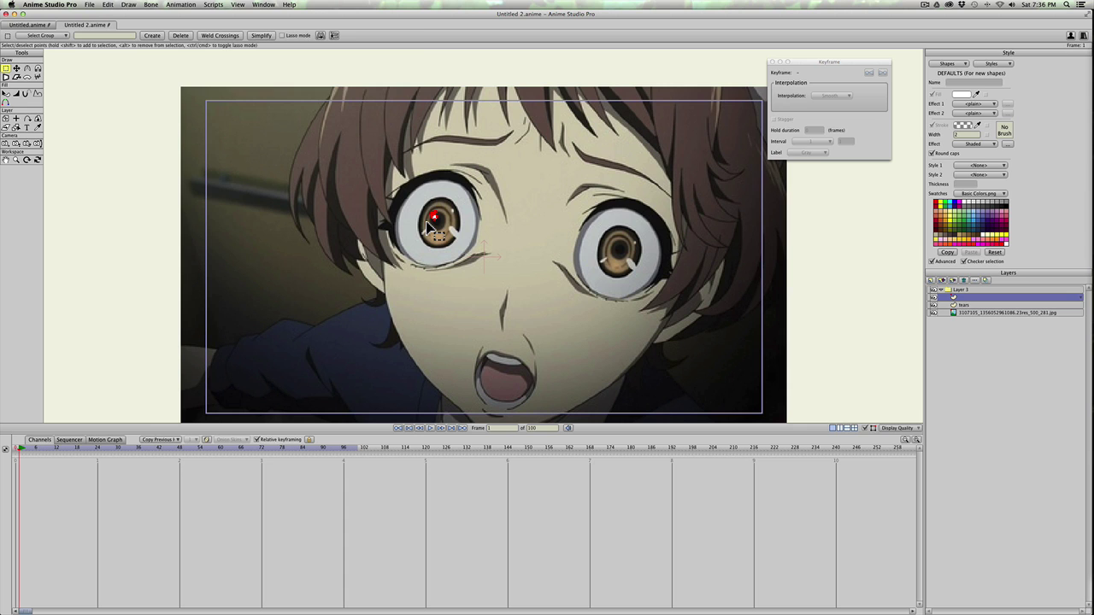
key("t")
scroll(423, 223, "up", 4)
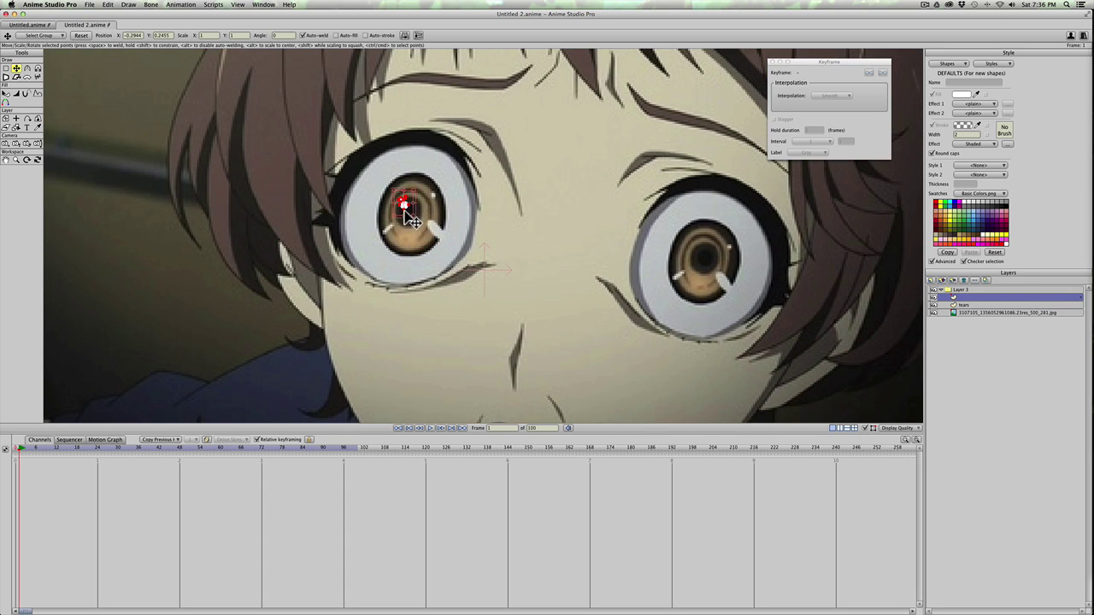
left_click_drag(402, 207, 399, 206)
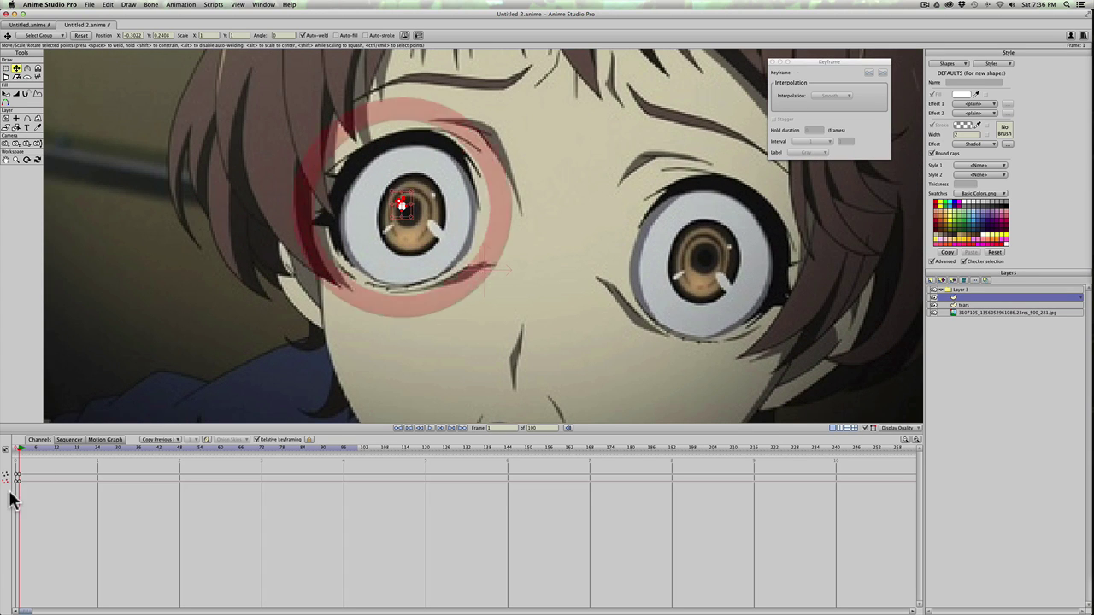
Step: Give the highlight's frame 1 keyframes noisy interpolation with amplitude 0.01 and scale 3.1601, and play the animation
right_click(19, 481)
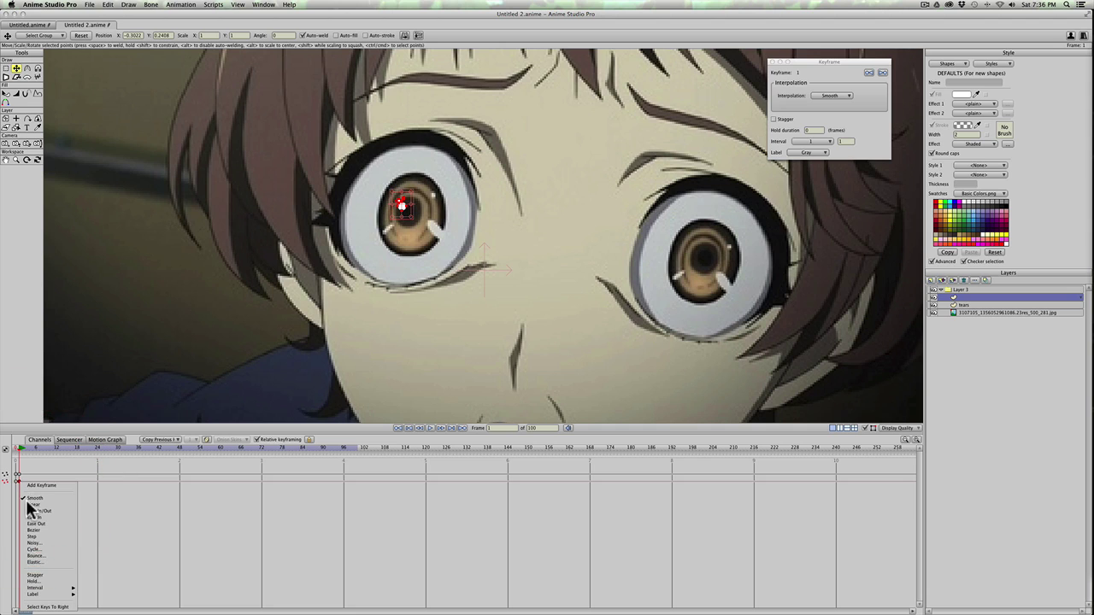
left_click(32, 543)
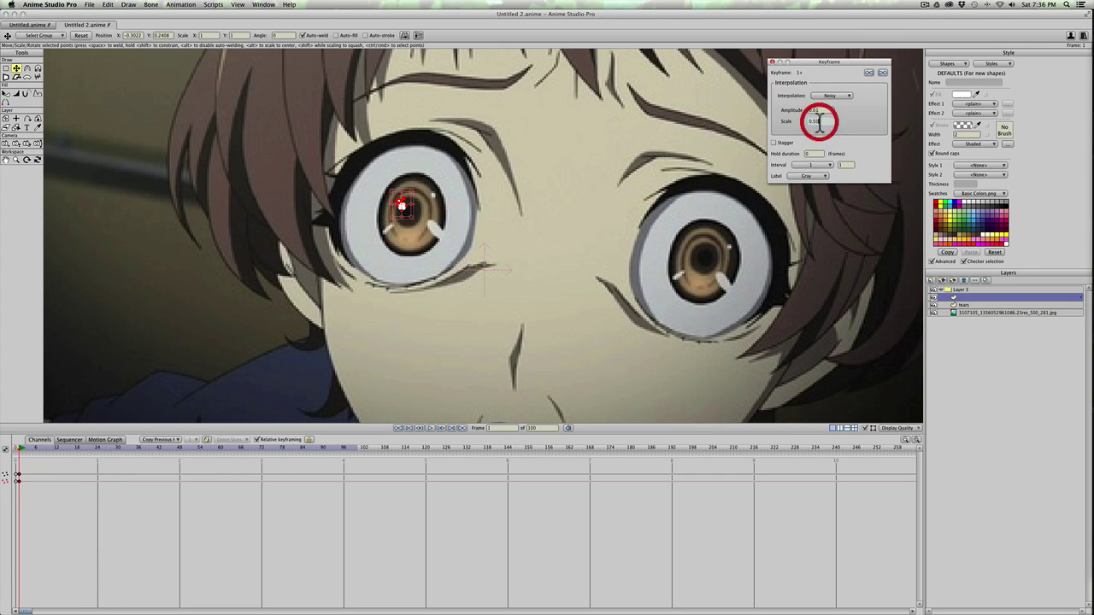
left_click(26, 450)
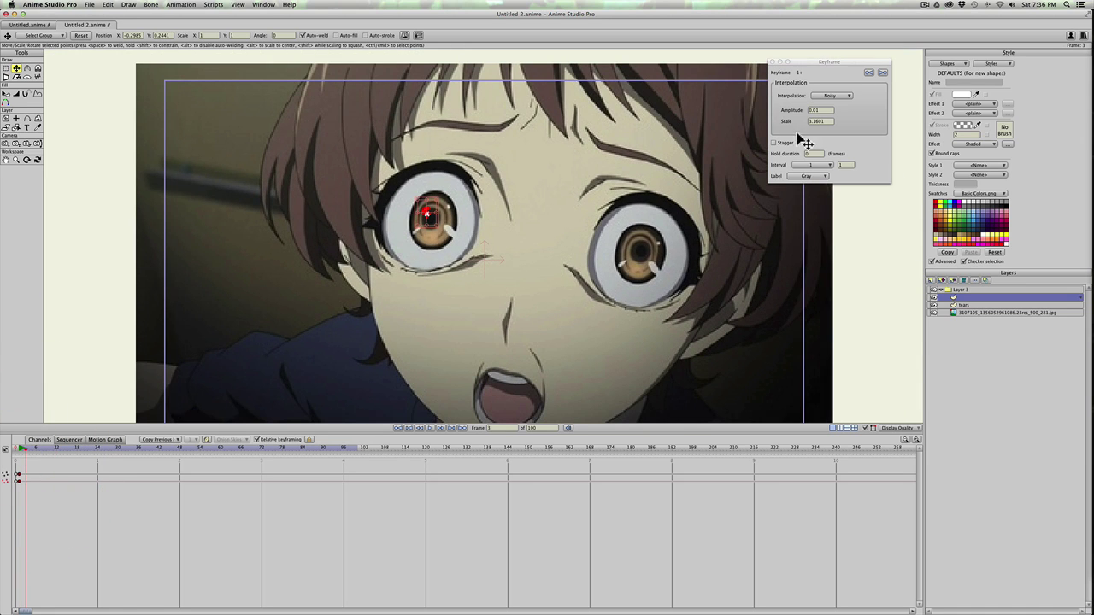
left_click(427, 427)
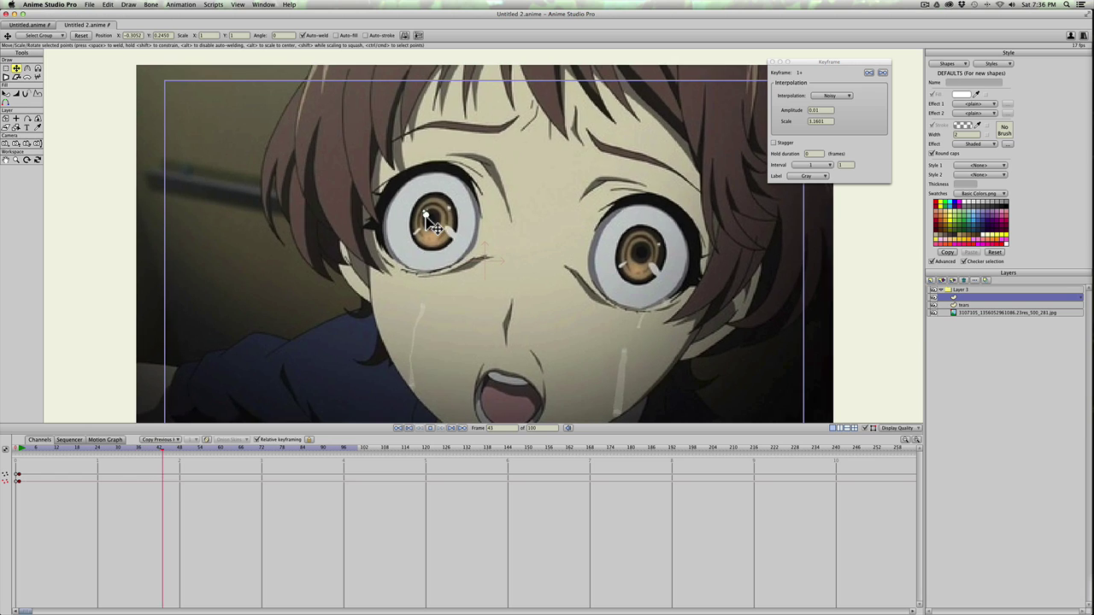
Step: Set the noise scale of the highlight's keyframes to 0.72 and return to frame 0
left_click(821, 120)
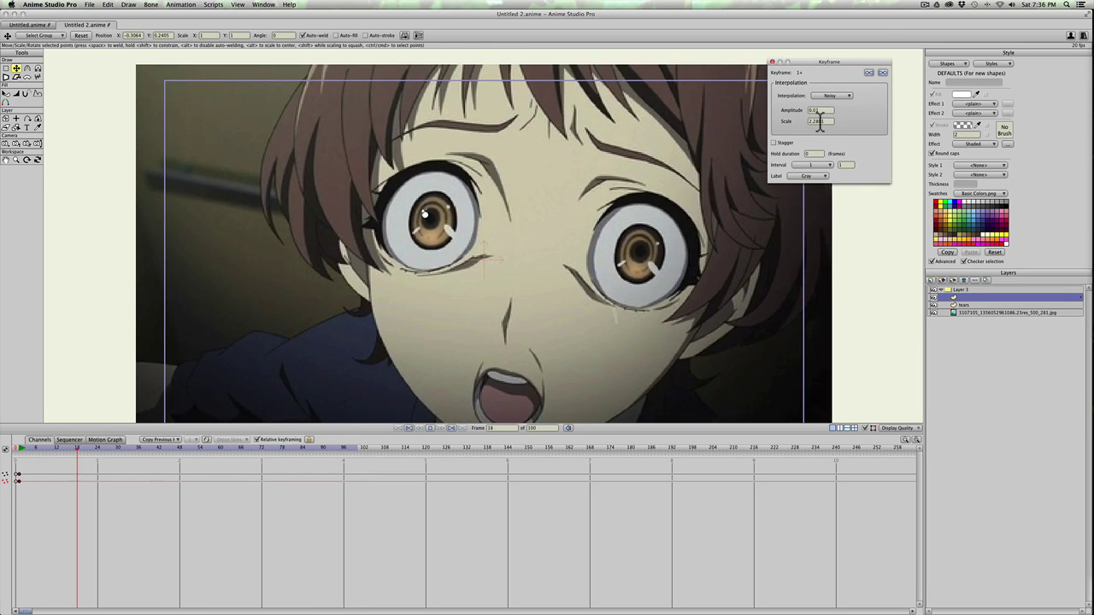
type("0.72")
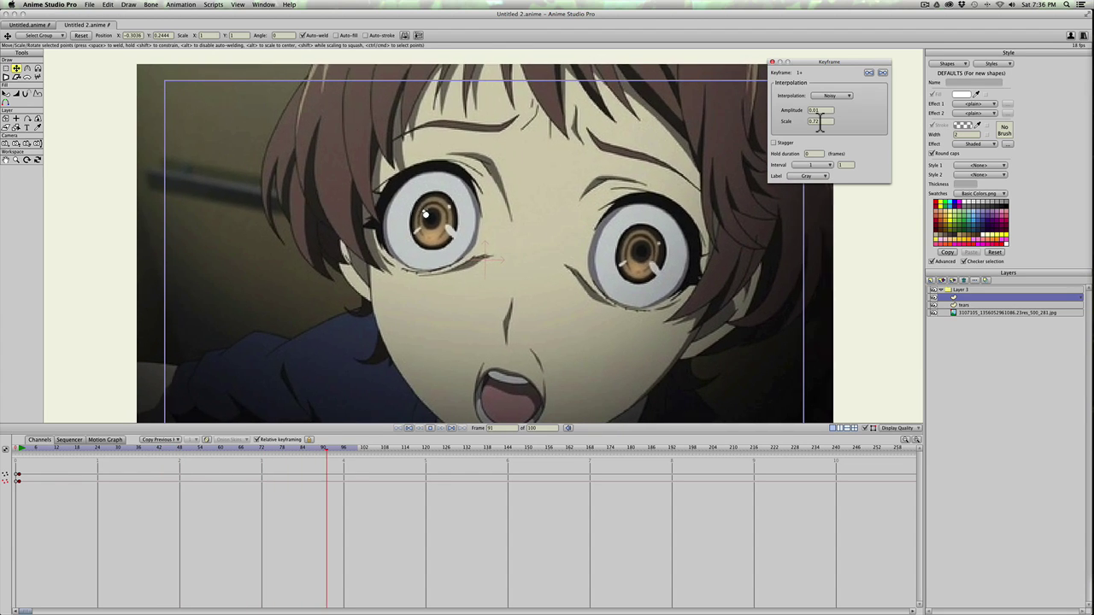
left_click(17, 449)
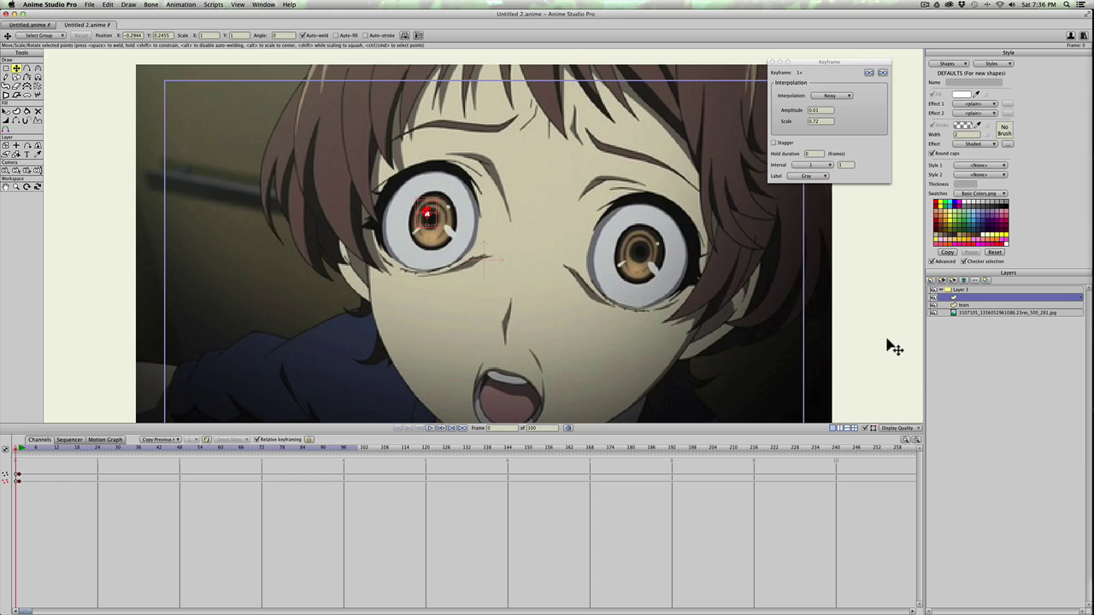
Step: Rename the highlight layer as reflection and duplicate it
double_click(962, 297)
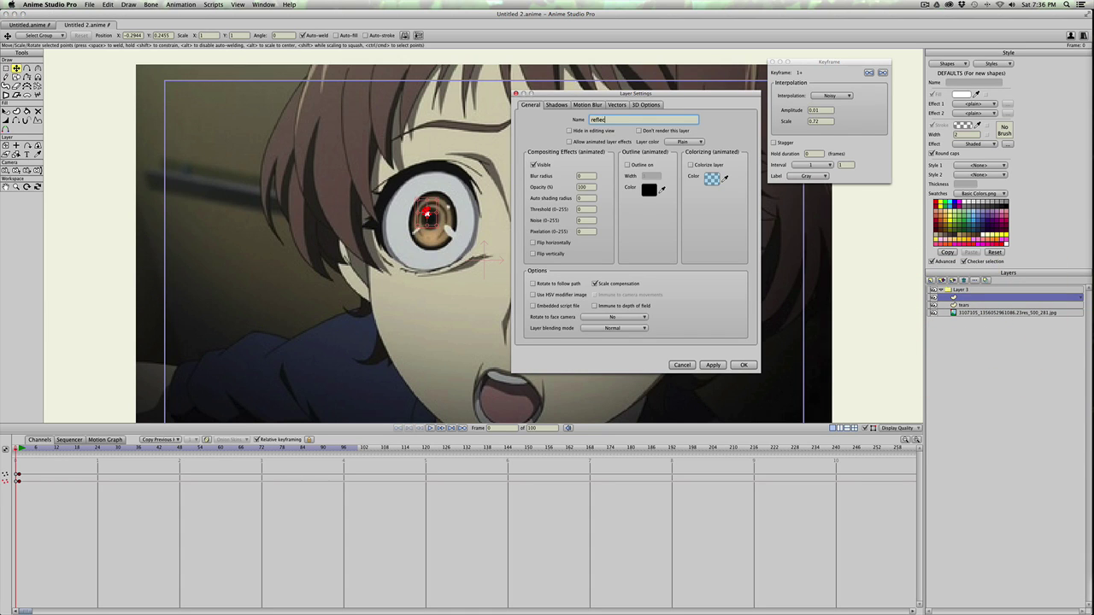
key("Return")
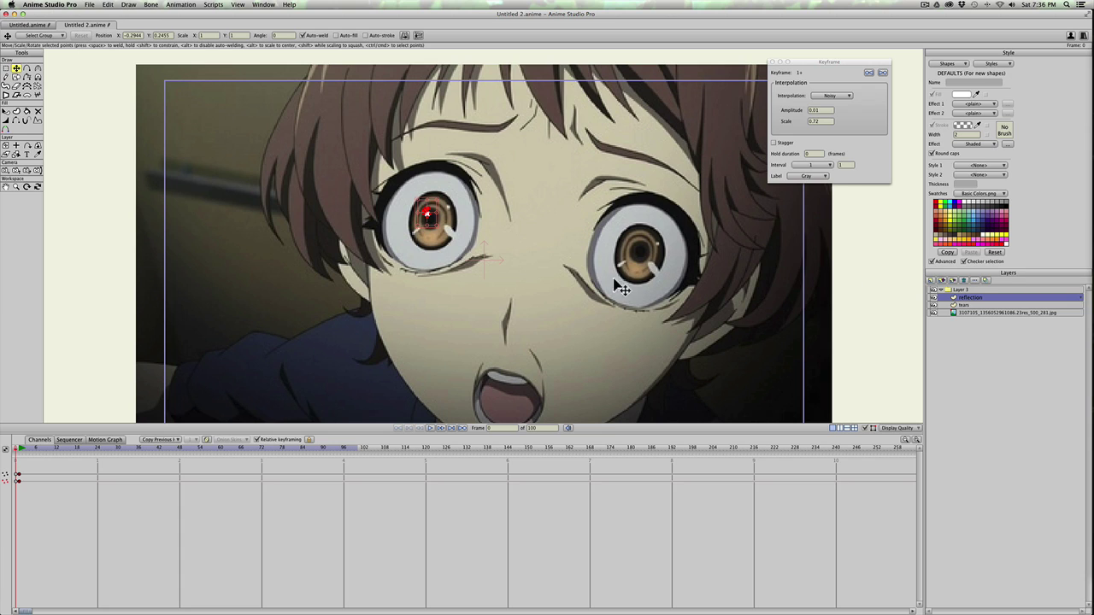
left_click(940, 280)
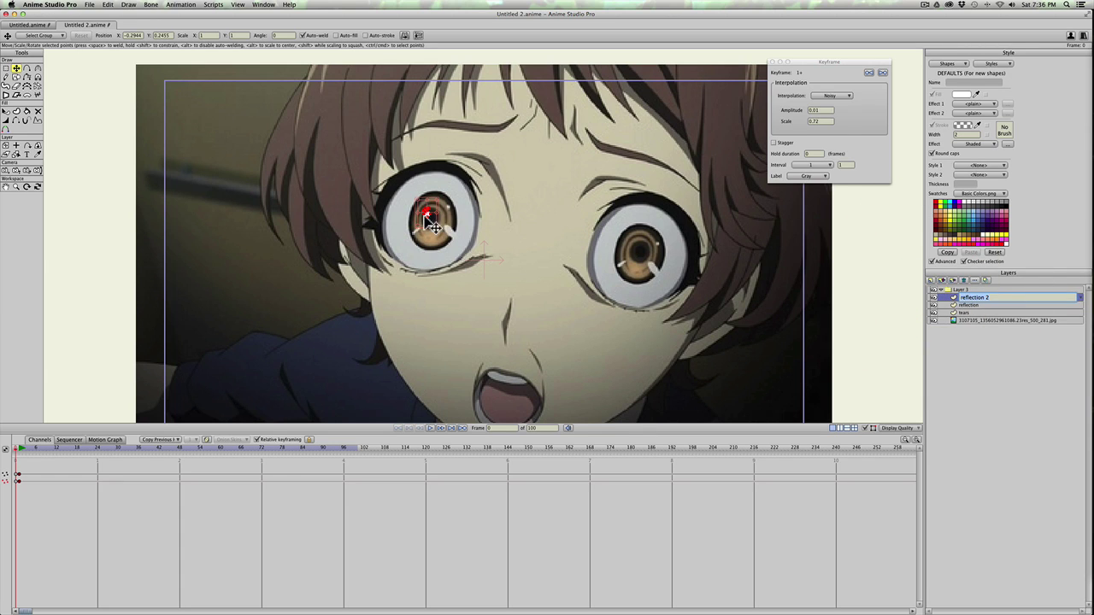
Step: Move the duplicated reflection onto the pupil of the other eye and play the animation
left_click_drag(431, 224, 635, 267)
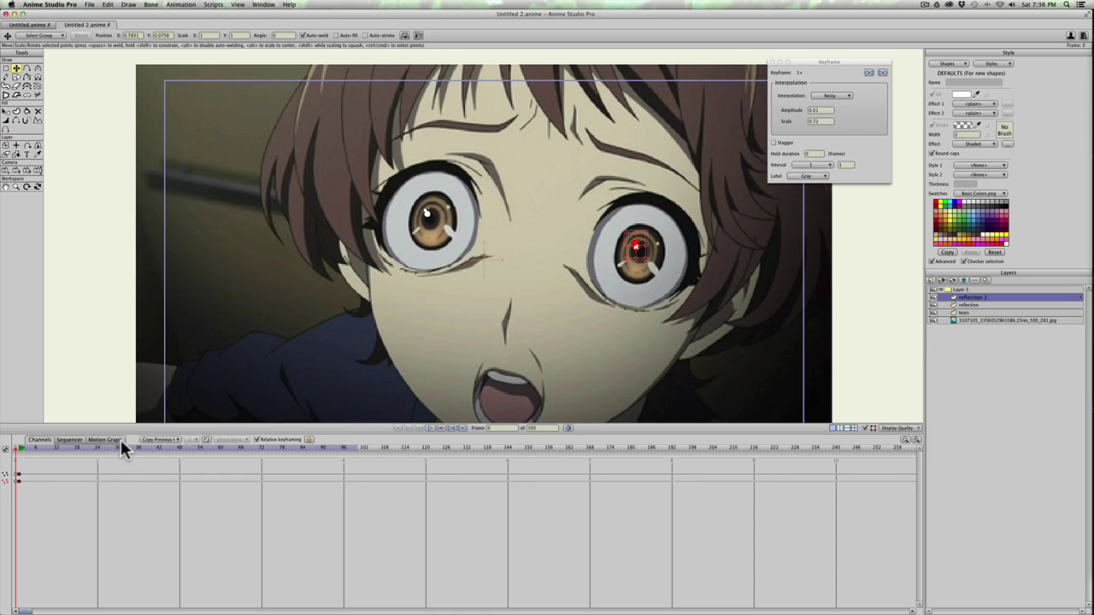
left_click(430, 427)
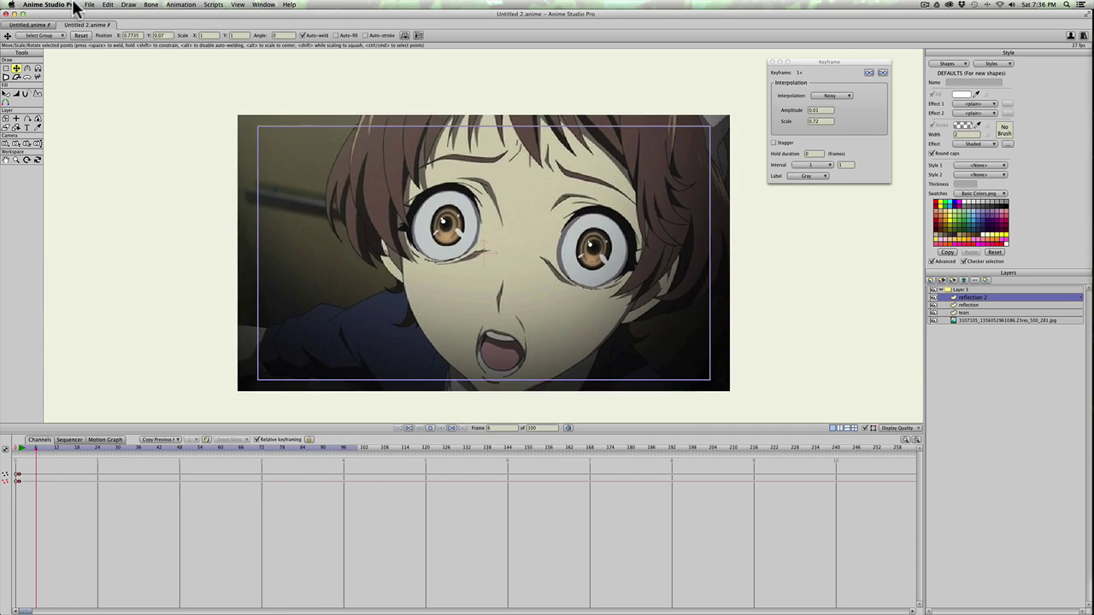
Step: Export the animation from frame 1 to 100 as QuickTime H.264 to the Desktop as tears2.mov, replacing the existing file
left_click(88, 4)
left_click(156, 203)
left_click(428, 213)
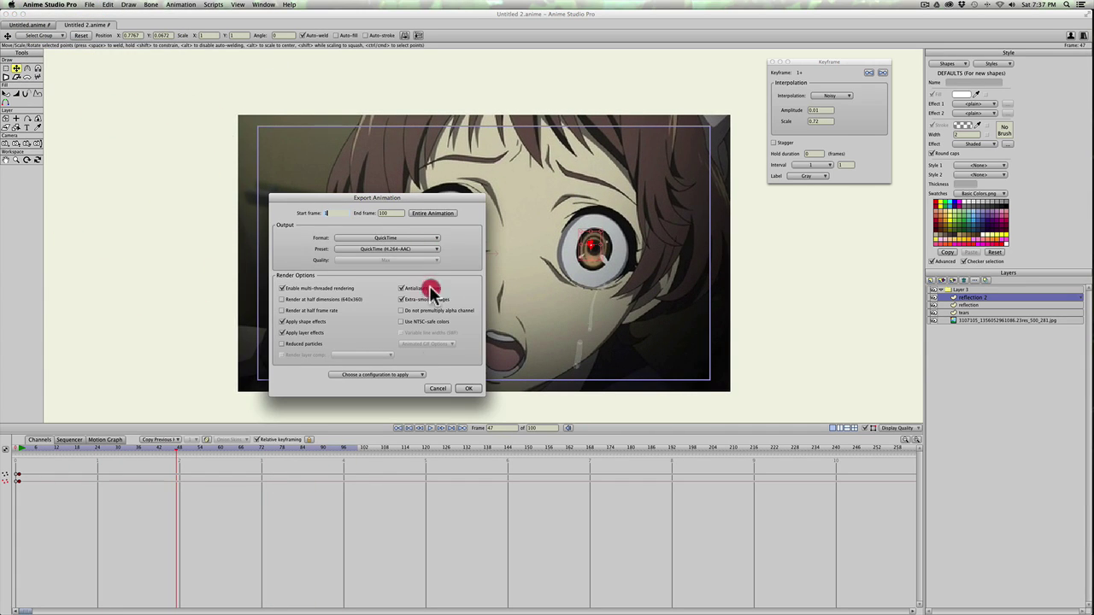
left_click(469, 388)
type("tears2.mov")
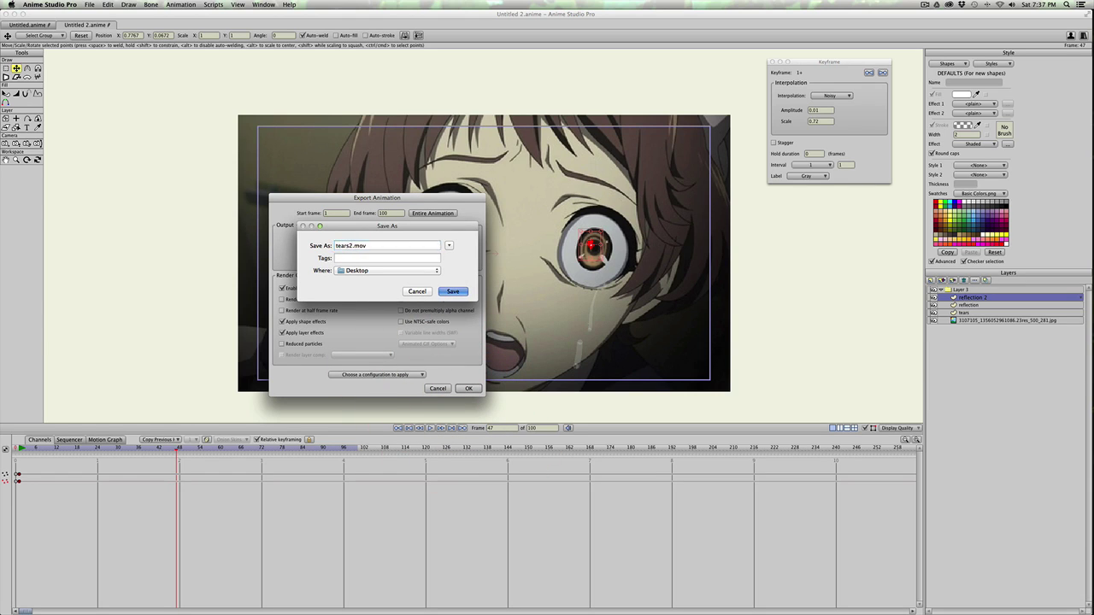
key("Return")
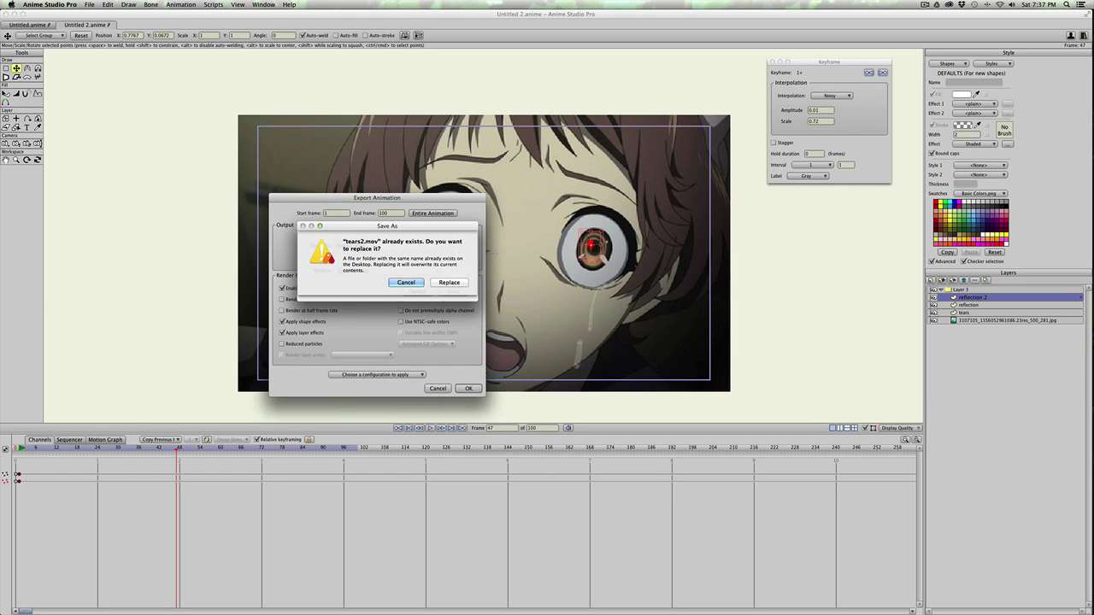
left_click(445, 282)
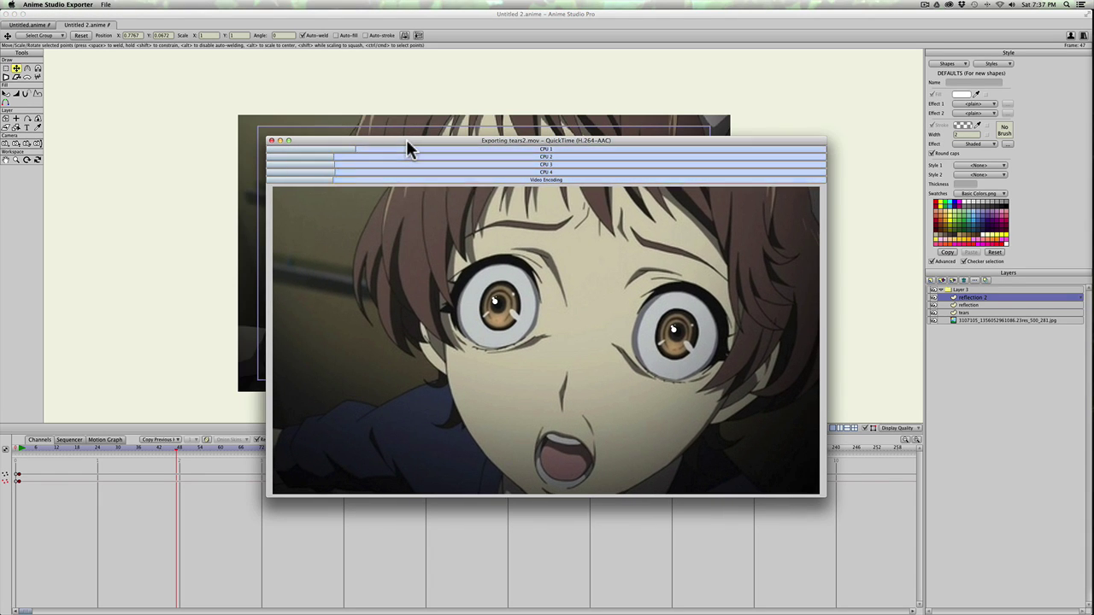
left_click_drag(405, 140, 314, 76)
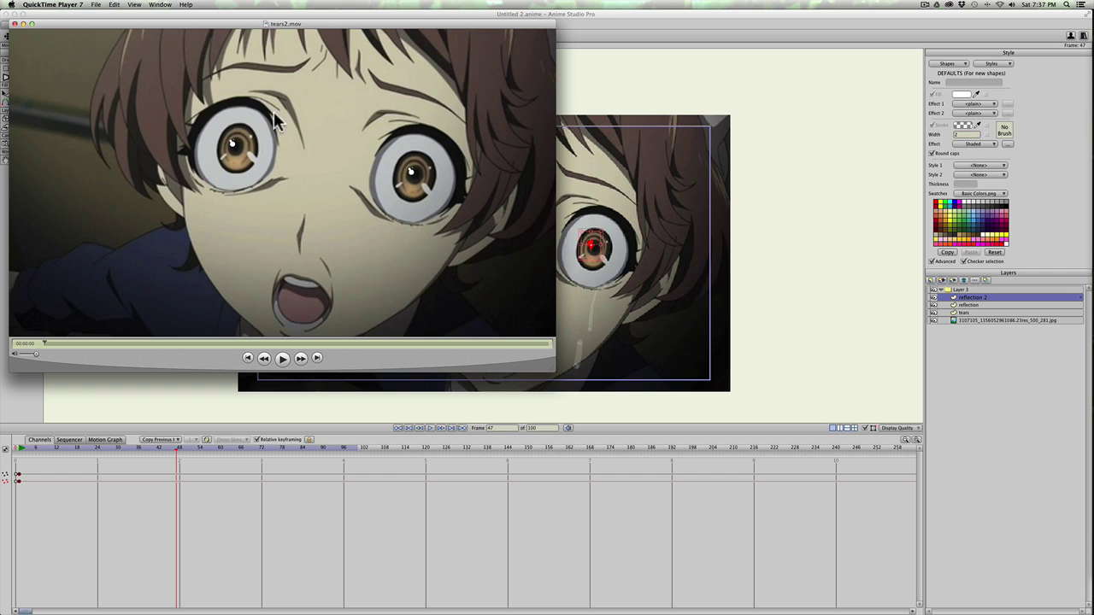
Step: Play the exported tears2.mov in QuickTime Player and close it
left_click(283, 359)
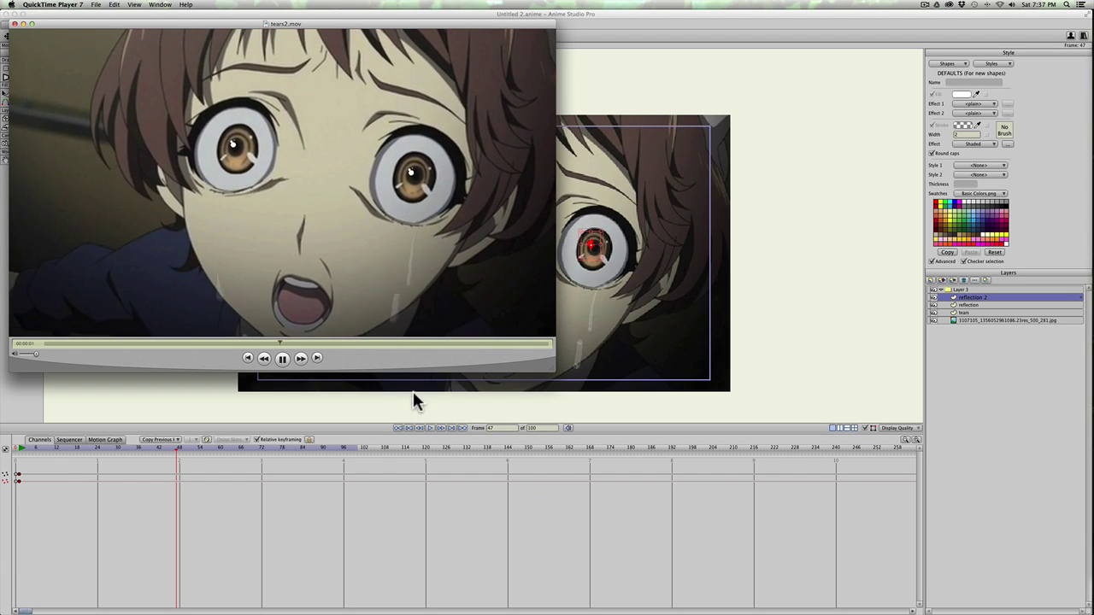
left_click(14, 23)
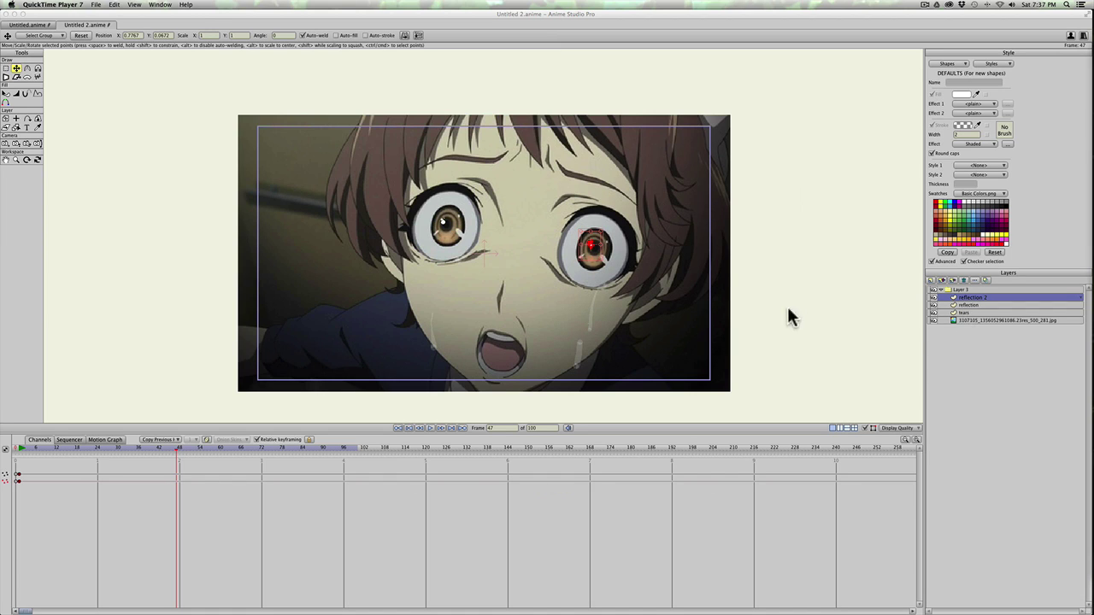
Step: Hide the tears layer and create a new vector layer named blood at frame 0
left_click(935, 309)
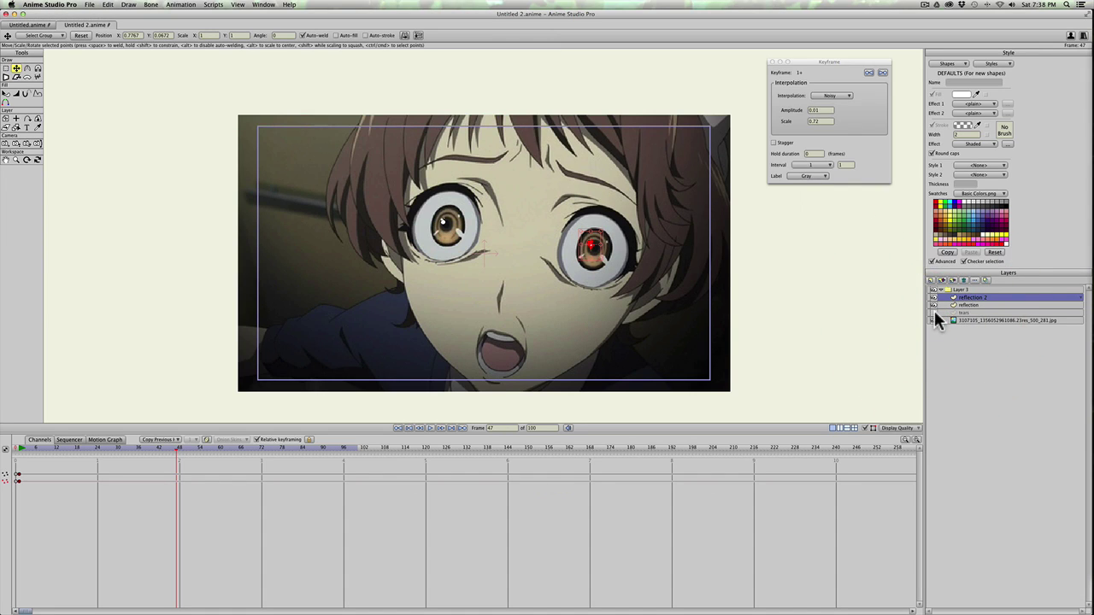
left_click(929, 280)
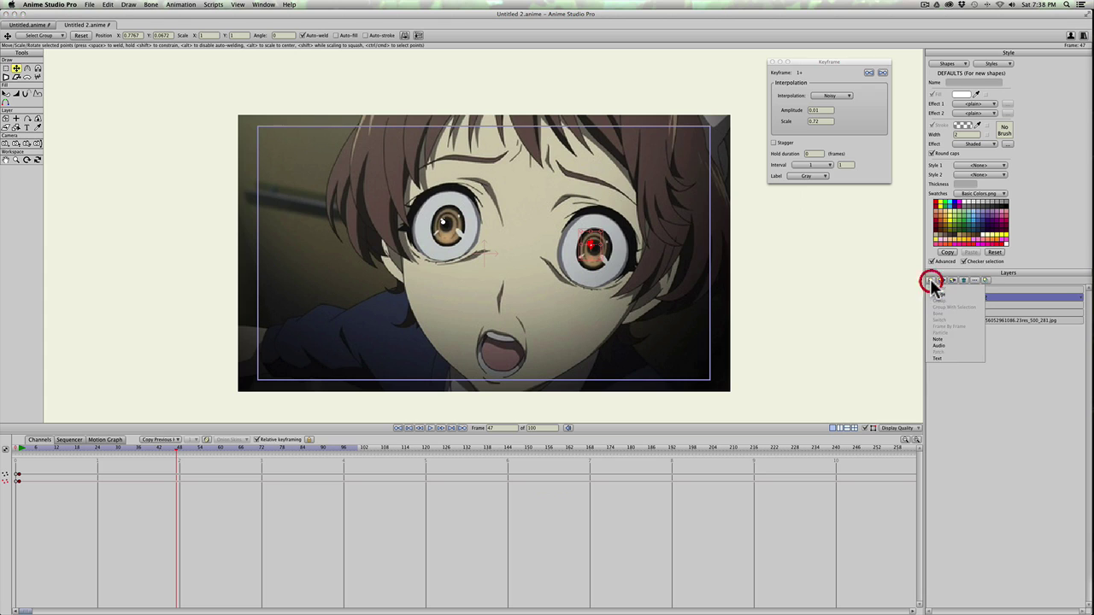
left_click(5, 448)
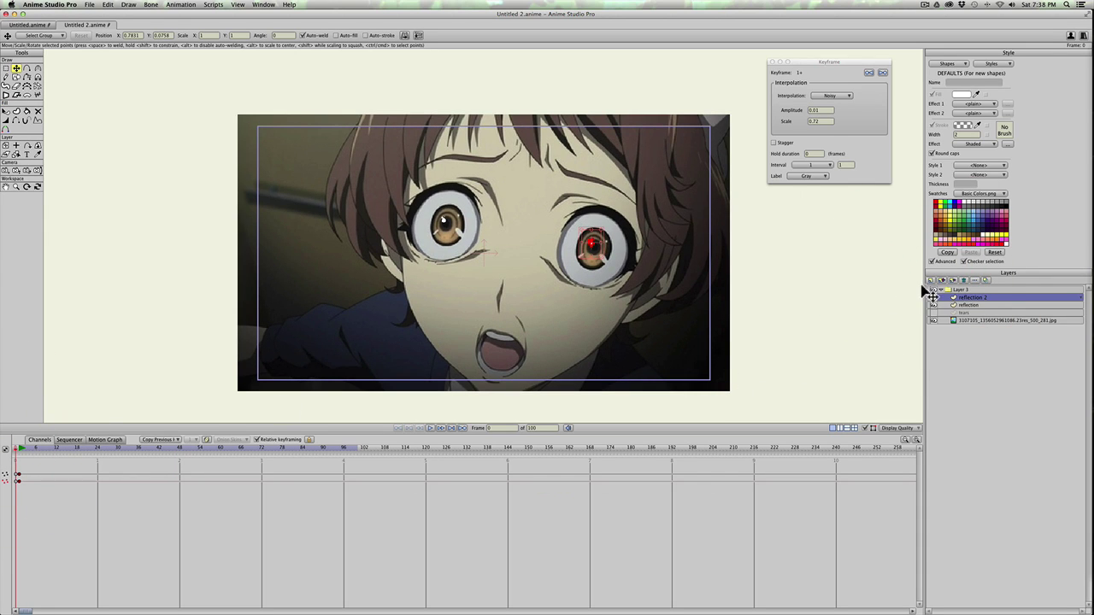
left_click(930, 281)
left_click(937, 291)
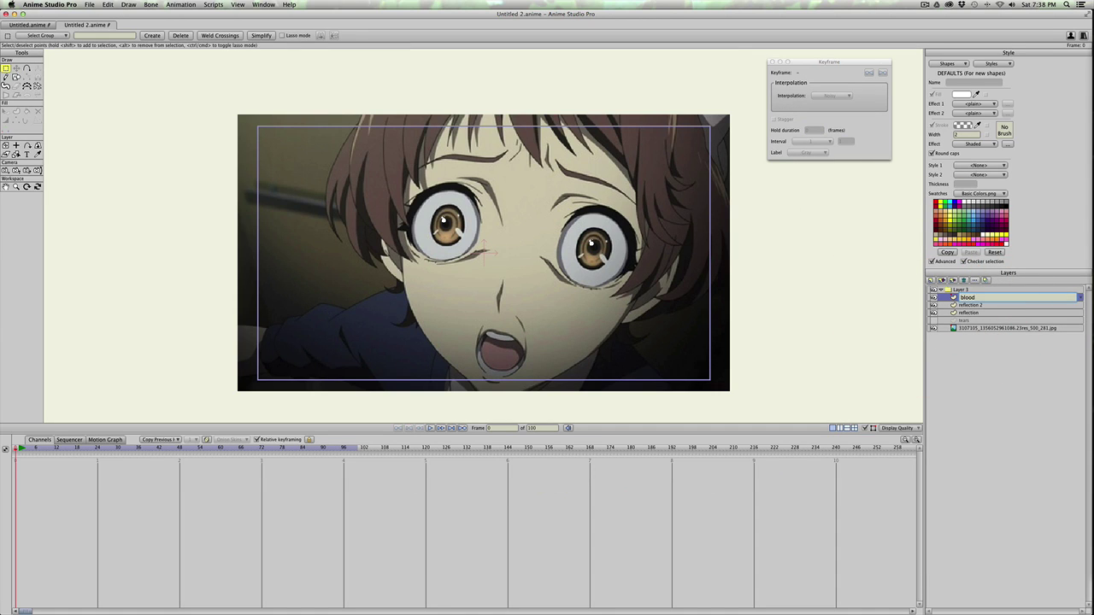
key("Return")
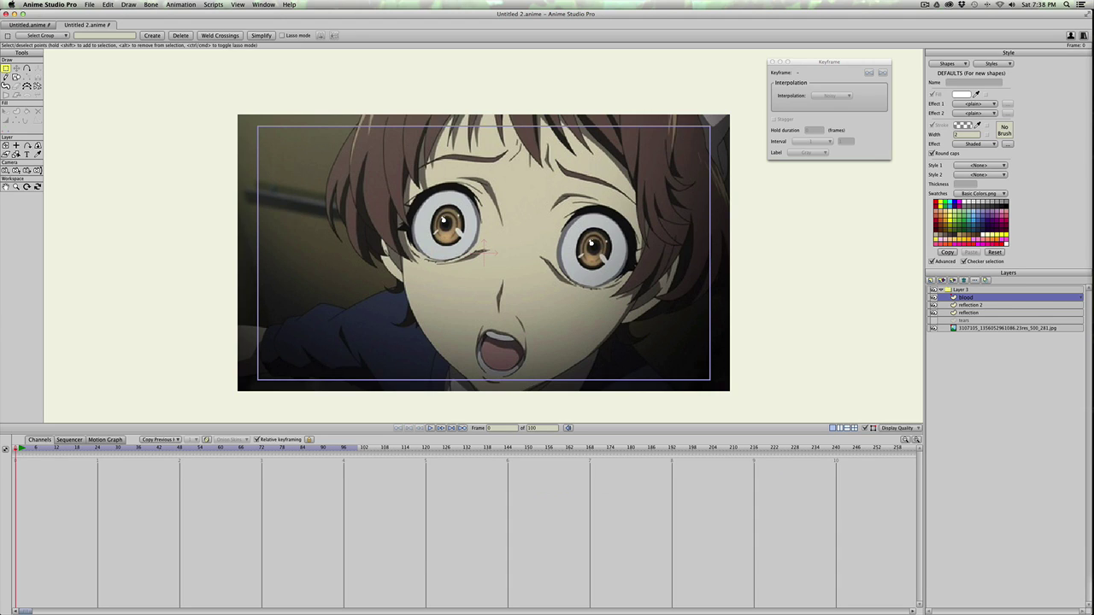
Step: Choose the Draw Shape tool with rectangles and set the fill colour to dark red (180, 2, 2)
left_click(16, 77)
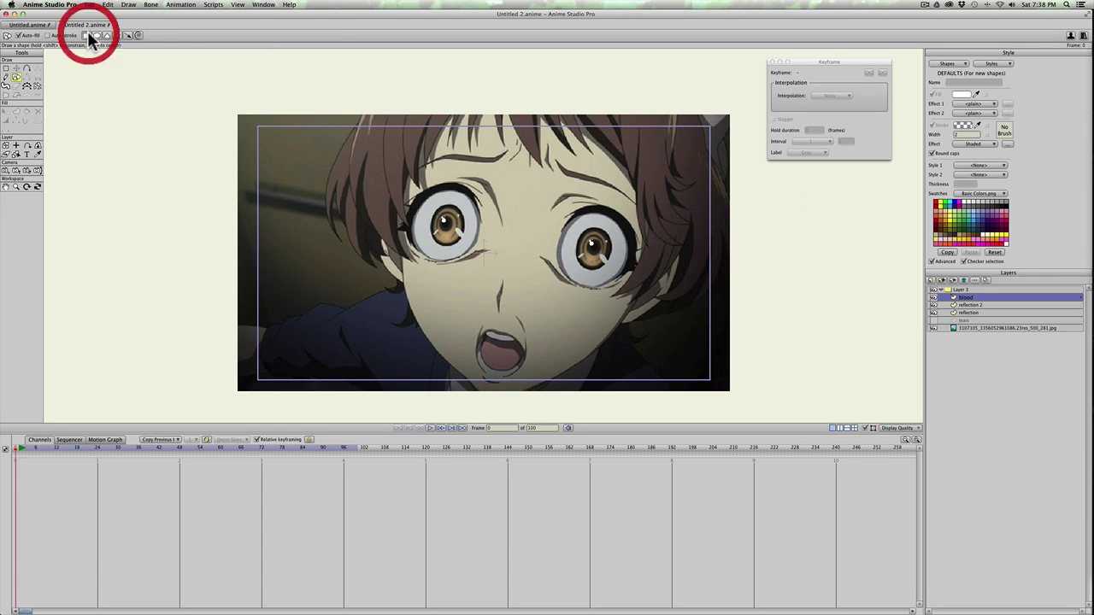
left_click(966, 95)
mouse_move(706, 287)
left_mouse_down()
mouse_move(728, 270)
mouse_move(719, 282)
left_mouse_up()
left_click(724, 264)
left_click(777, 361)
left_click(722, 284)
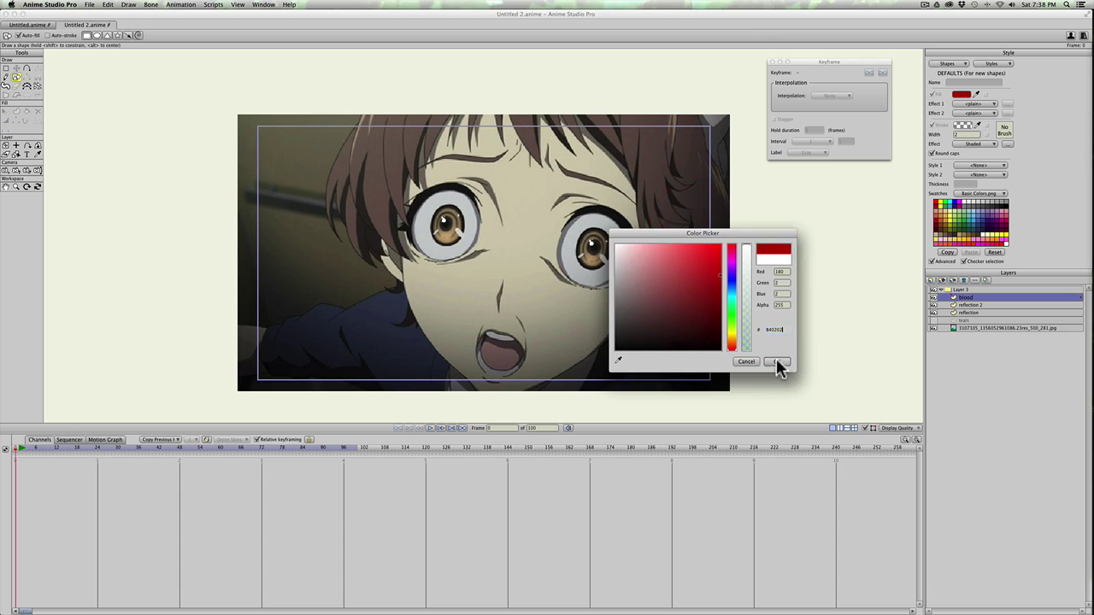
left_click(776, 362)
Step: Draw a red rectangle under the left-hand eye and add points to extend it into a streak down the cheek
left_click_drag(425, 257, 465, 291)
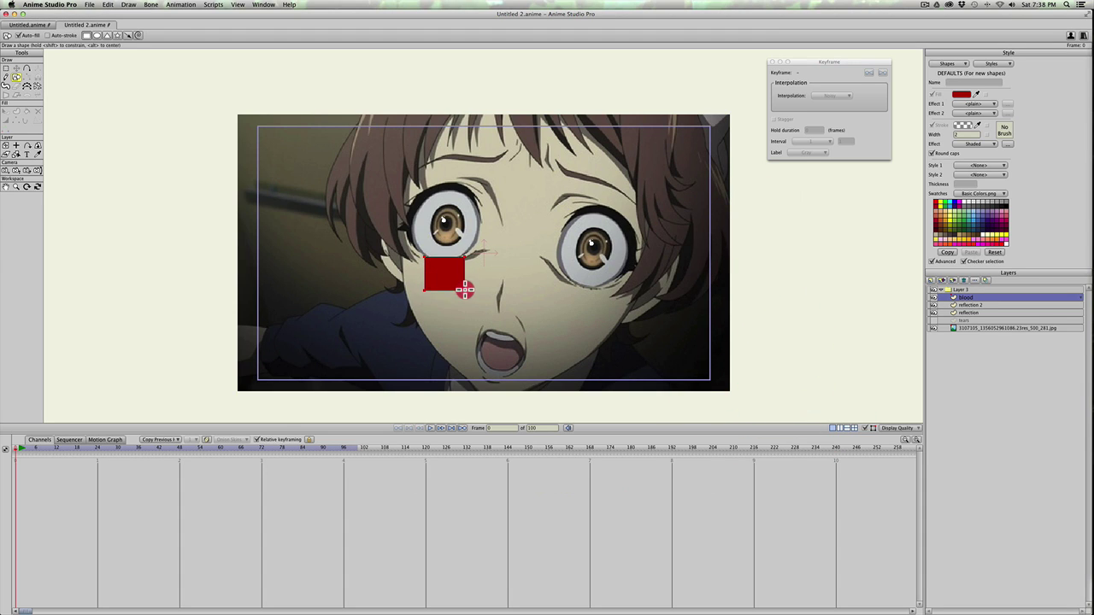
key("a")
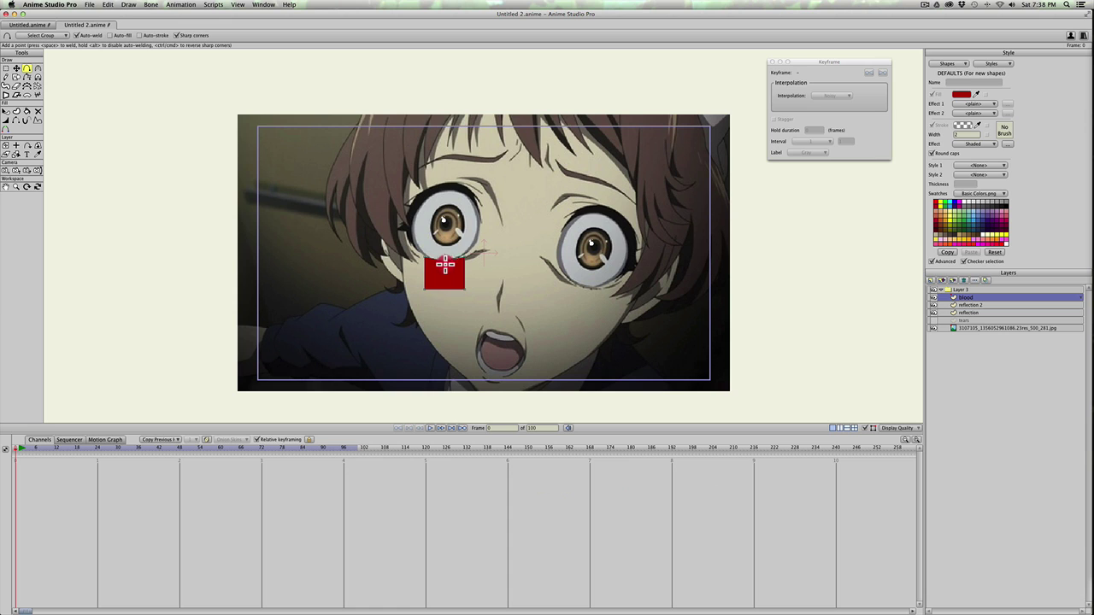
left_click_drag(444, 260, 430, 310)
key("t")
key("a")
left_click(419, 341)
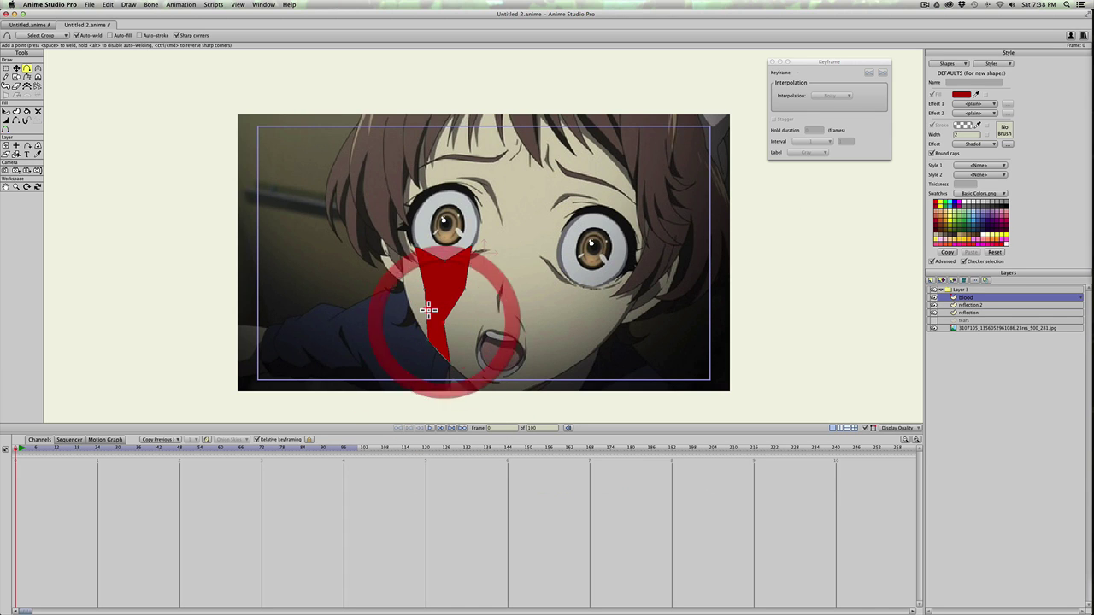
Step: Smooth the curvature of the blood streak's sides and place its lowest point at the jawline
key("c")
left_click_drag(561, 330, 678, 326)
left_click(647, 304)
key("t")
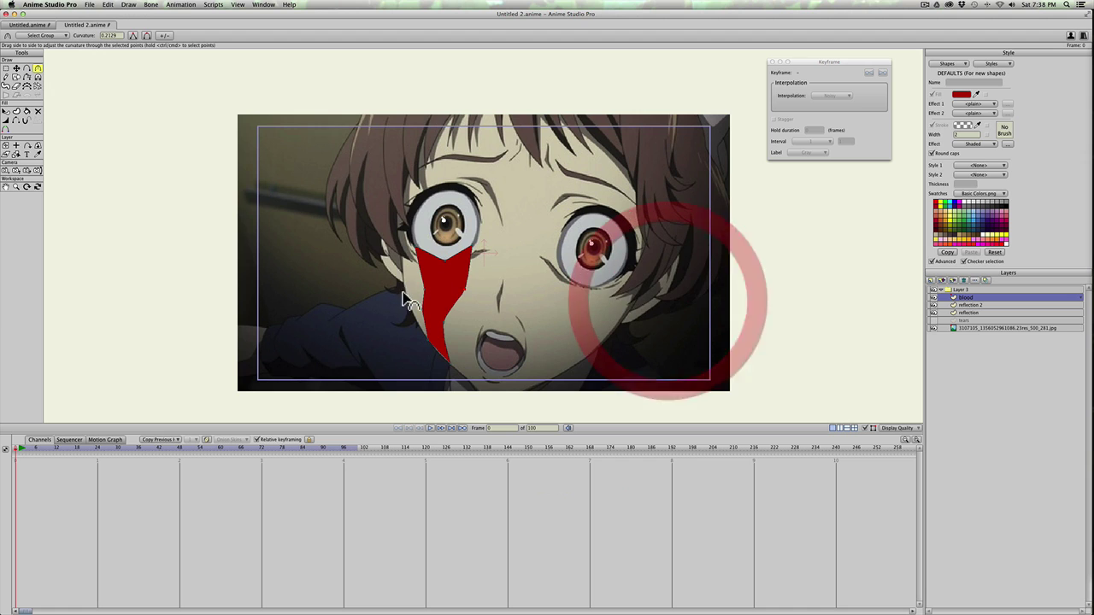
left_click_drag(435, 323, 454, 370)
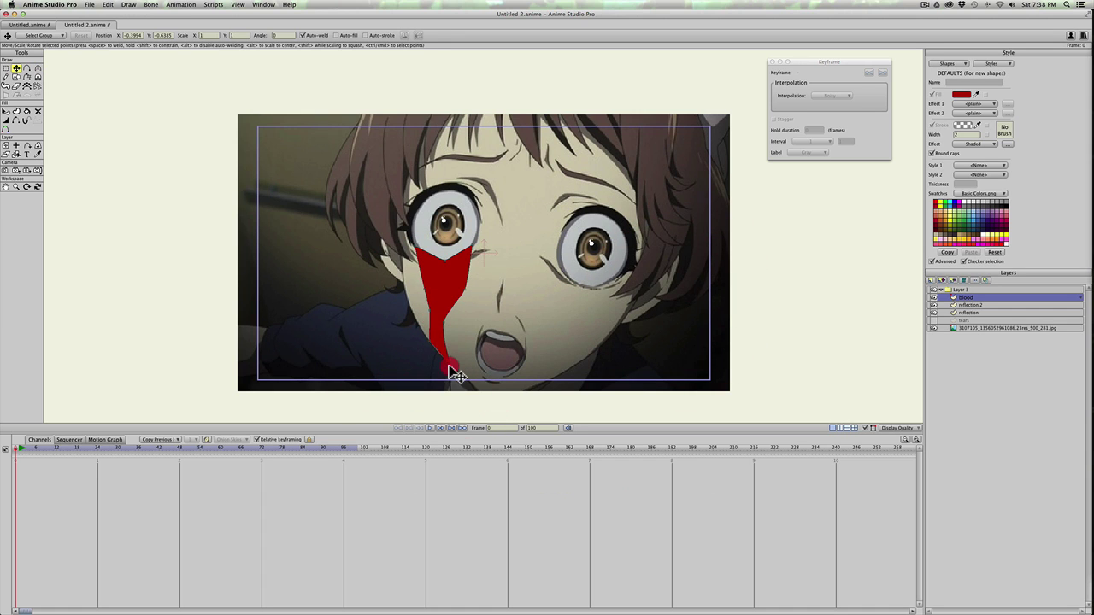
left_click(452, 366)
left_click(542, 345)
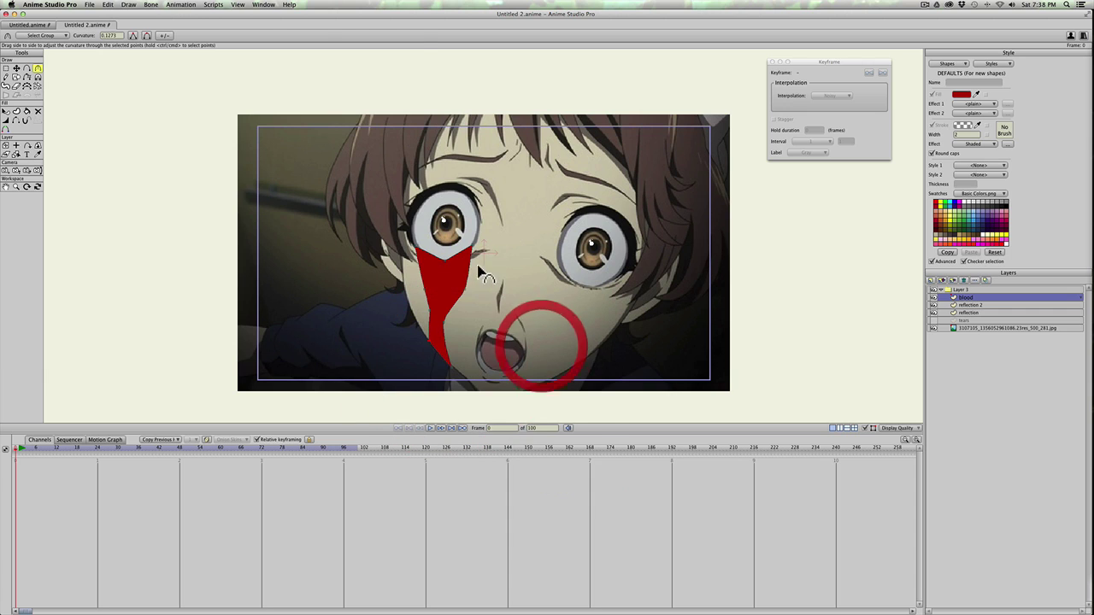
Step: Refine the streak's upper points and curvature so it follows the lower eyelid and narrows down the cheek
left_click(748, 261)
left_click(474, 248)
left_click(472, 247)
left_click(446, 257)
left_click(420, 245)
left_click(430, 287)
left_click(432, 314)
left_click(656, 340)
left_click(475, 249)
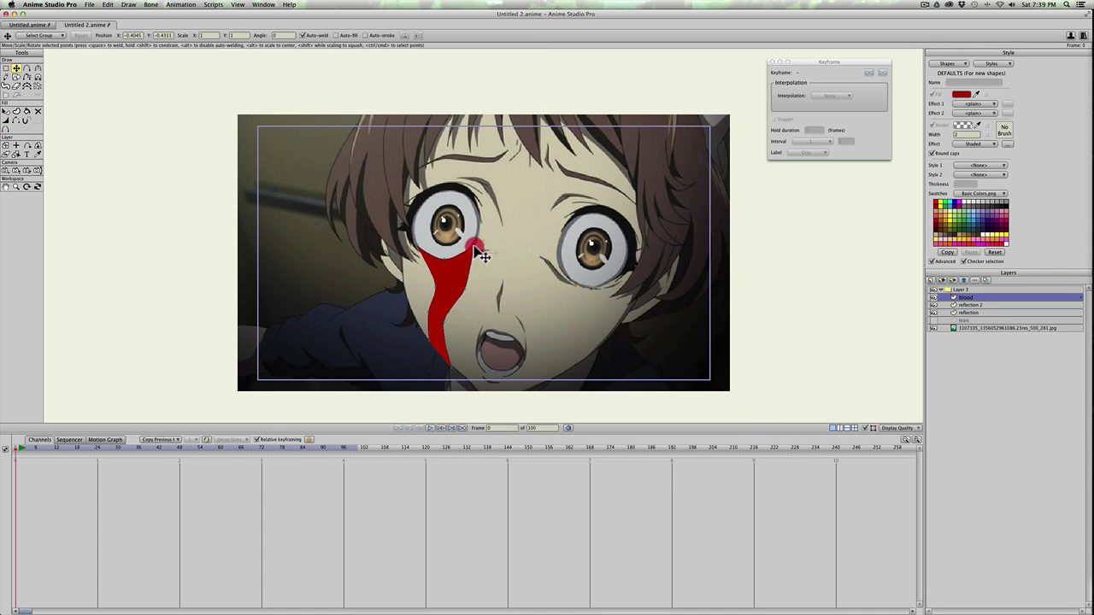
left_click(467, 297)
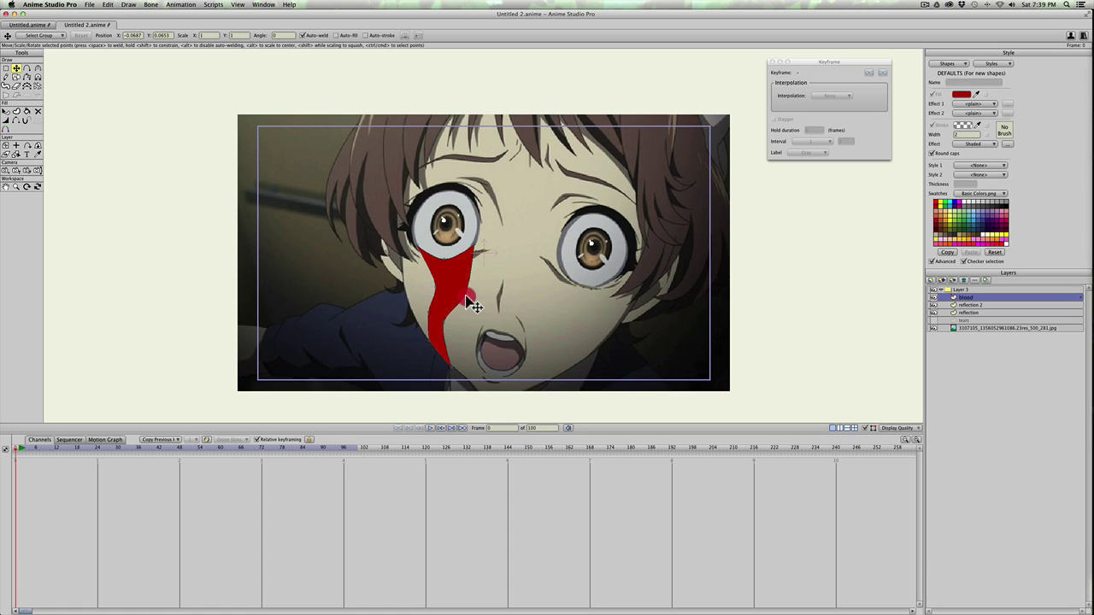
Step: Select the whole blood streak and create a matching streak fitted under the other eye
double_click(453, 295)
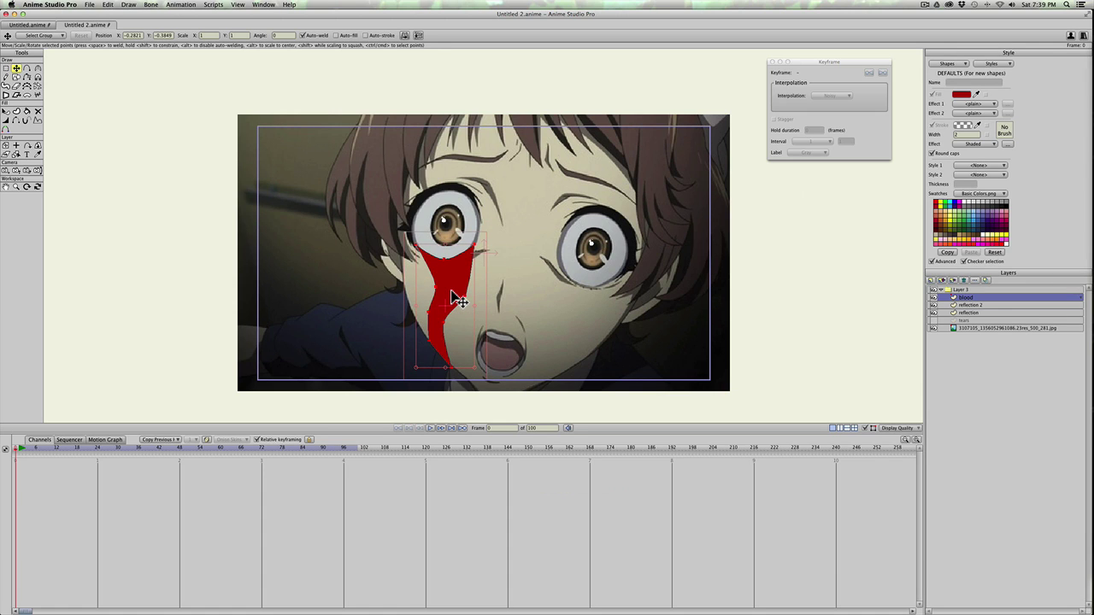
mouse_move(416, 309)
left_mouse_down()
mouse_move(528, 314)
mouse_move(525, 293)
mouse_move(601, 310)
mouse_move(569, 281)
mouse_move(588, 294)
mouse_move(574, 288)
mouse_move(567, 309)
mouse_move(559, 262)
mouse_move(586, 293)
mouse_move(622, 285)
mouse_move(629, 297)
mouse_move(586, 305)
mouse_move(603, 313)
mouse_move(558, 323)
mouse_move(598, 334)
mouse_move(579, 349)
mouse_move(537, 325)
mouse_move(553, 344)
mouse_move(546, 335)
left_mouse_up()
left_click(559, 340)
left_click(574, 294)
mouse_move(579, 291)
left_mouse_down()
mouse_move(597, 245)
mouse_move(574, 267)
mouse_move(570, 225)
left_mouse_up()
left_click(626, 227)
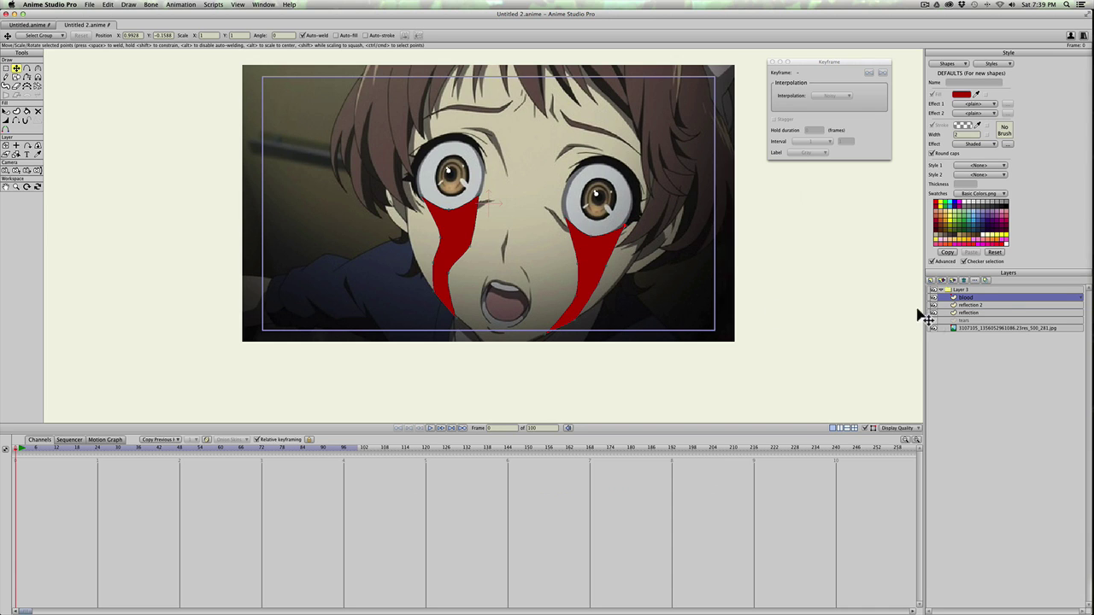
Step: Turn on noisy fills and animated noise for the blood layer and play the animation
double_click(982, 299)
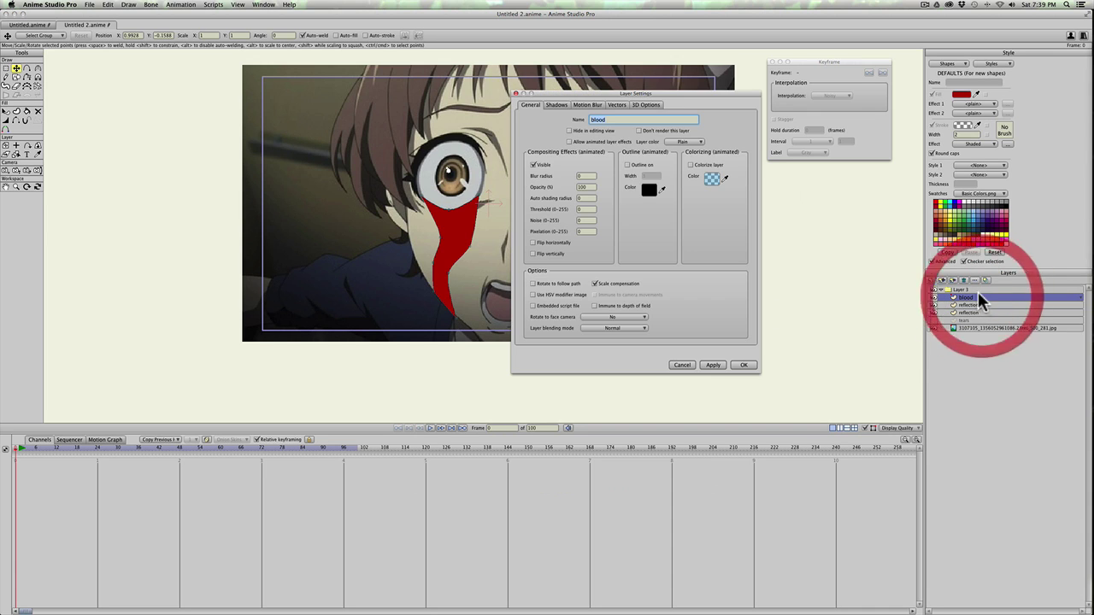
left_click(617, 105)
left_click(573, 142)
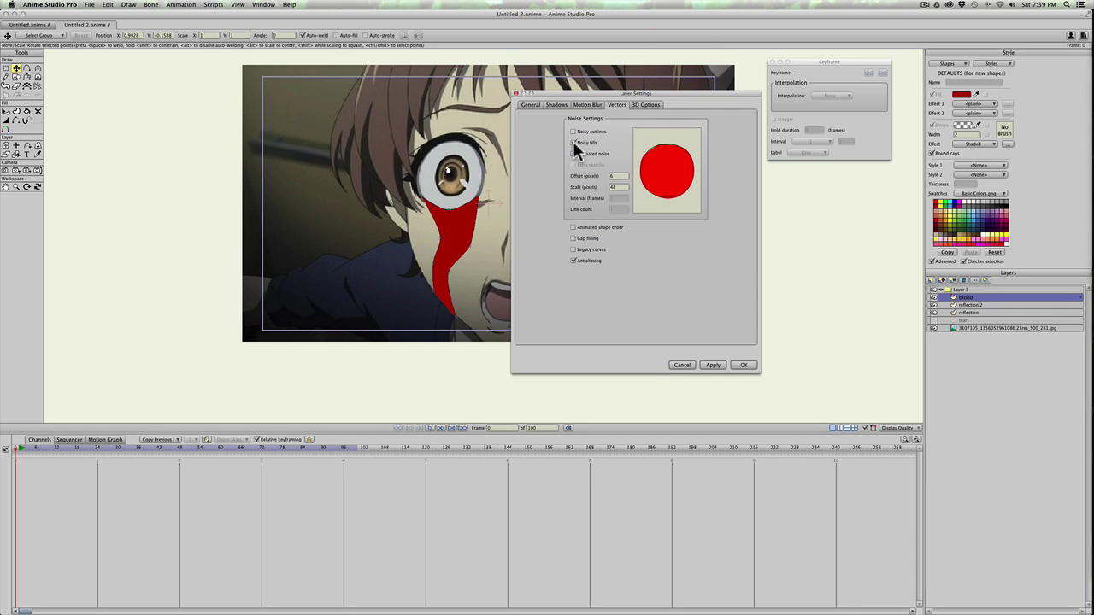
left_click(573, 153)
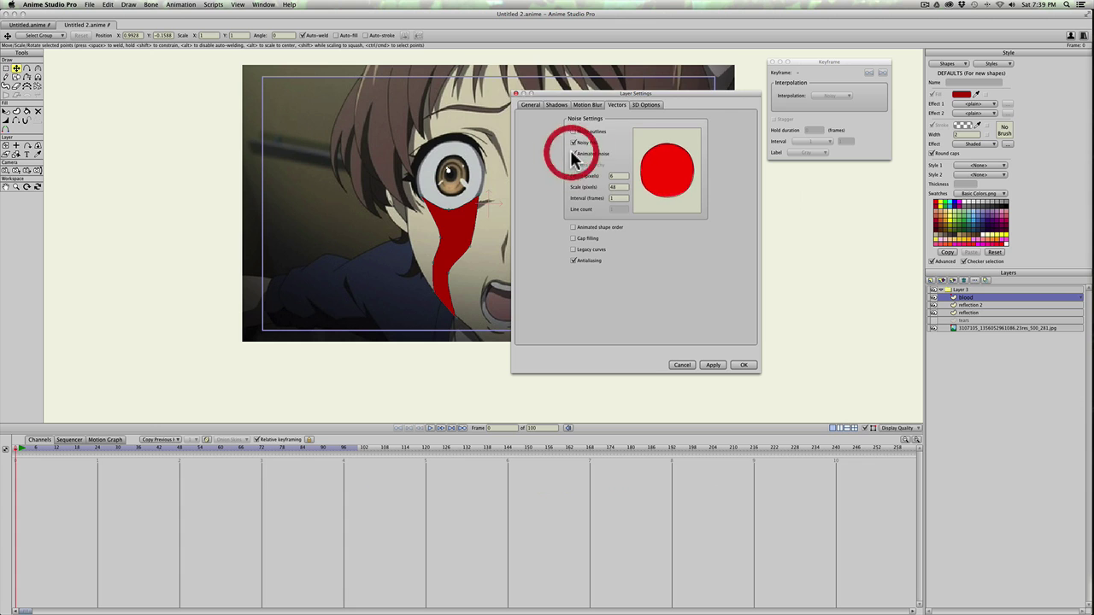
left_click(741, 365)
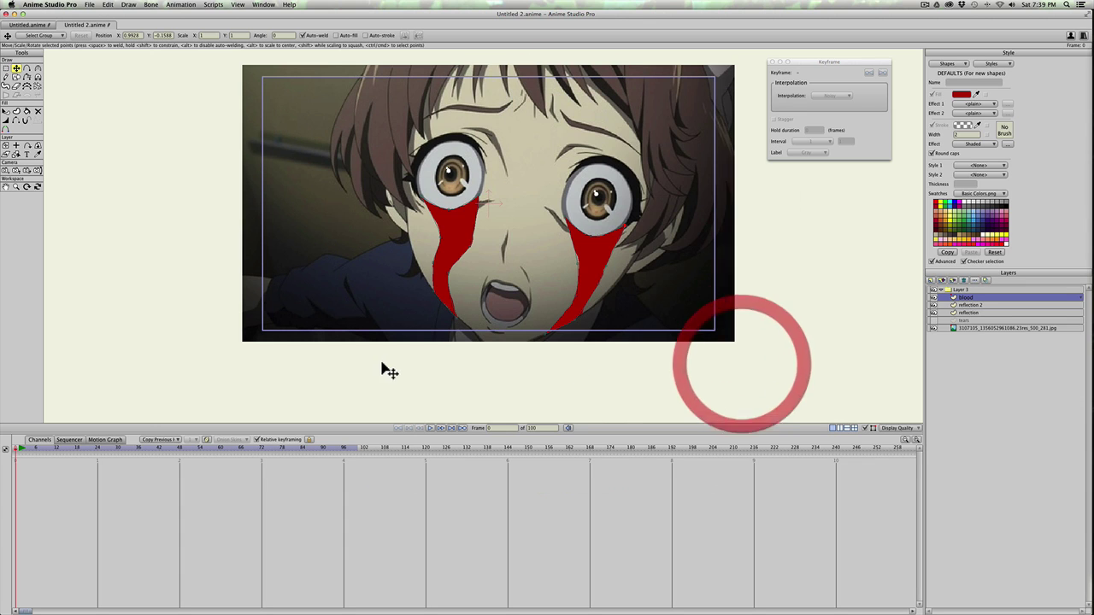
left_click(430, 427)
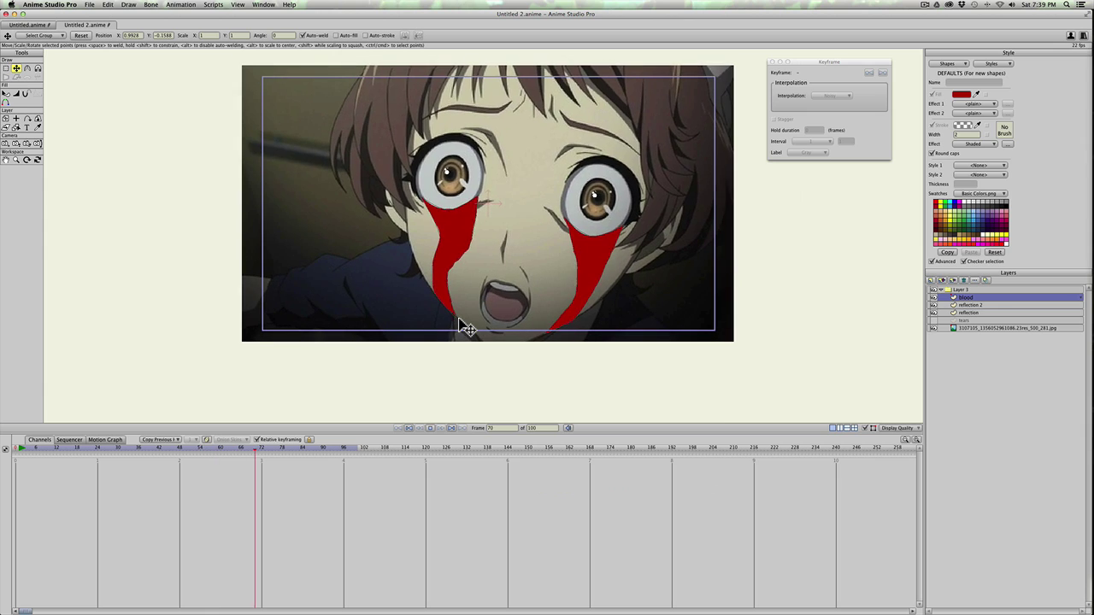
Step: Set the blood layer's blending mode to Multiply, apply the layer settings and render frame 73
double_click(986, 296)
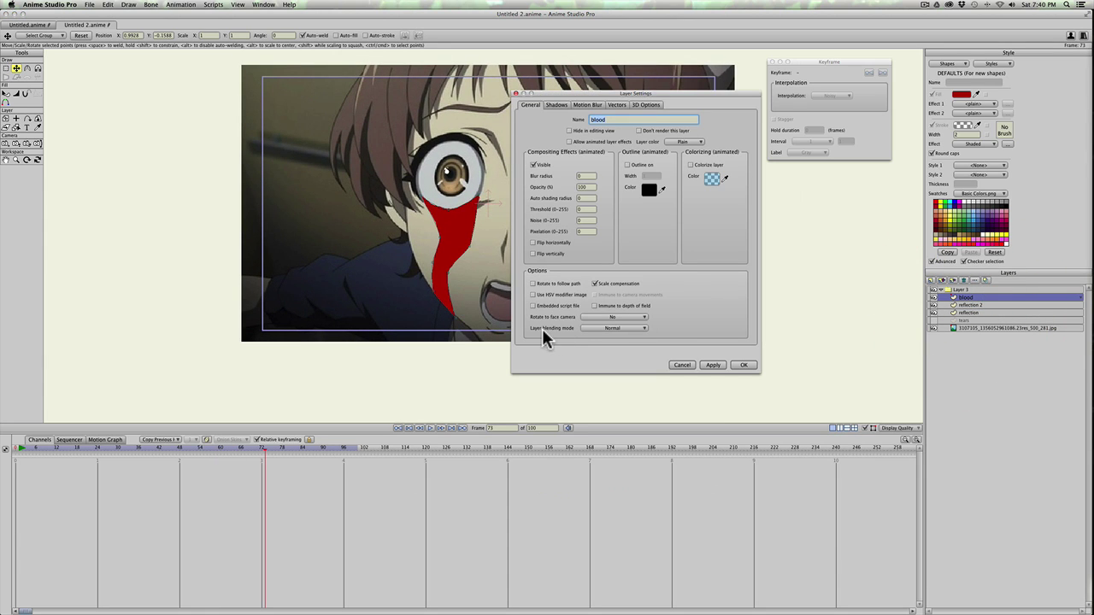
left_click(598, 328)
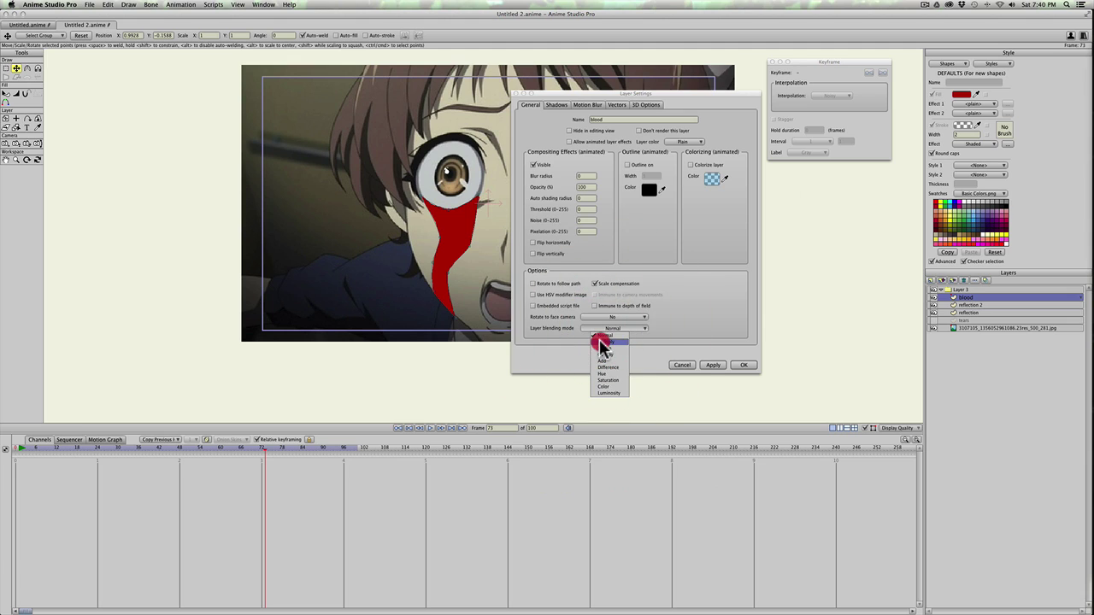
left_click(567, 175)
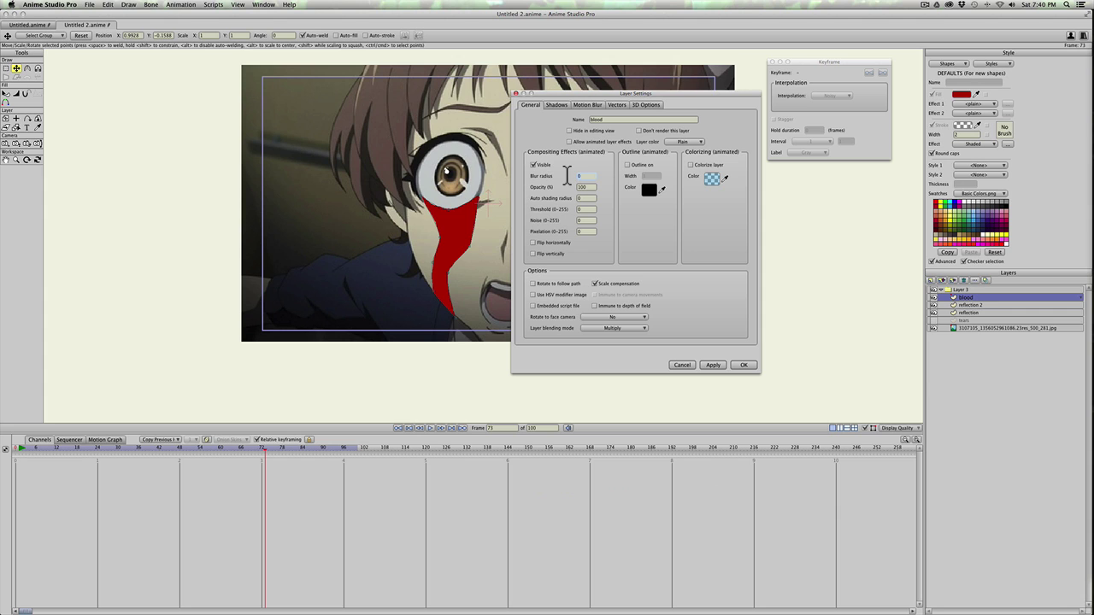
left_click(714, 365)
left_click(742, 364)
key("super+r")
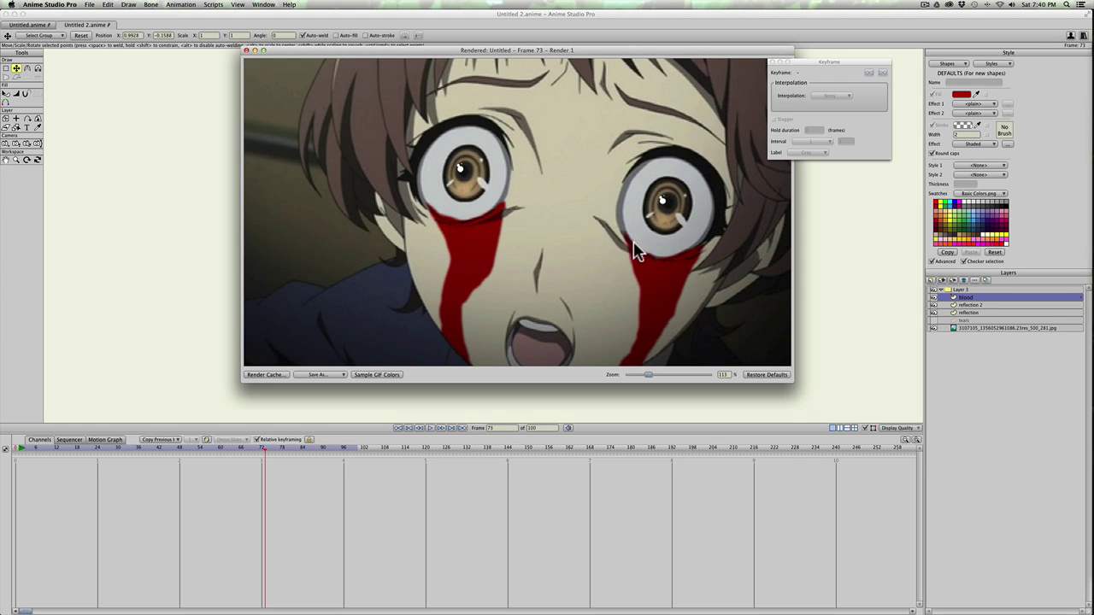
Step: Inspect the blood streaks under both eyes in the frame 73 render at several zoom levels, then close the render
scroll(620, 246, "down", 3)
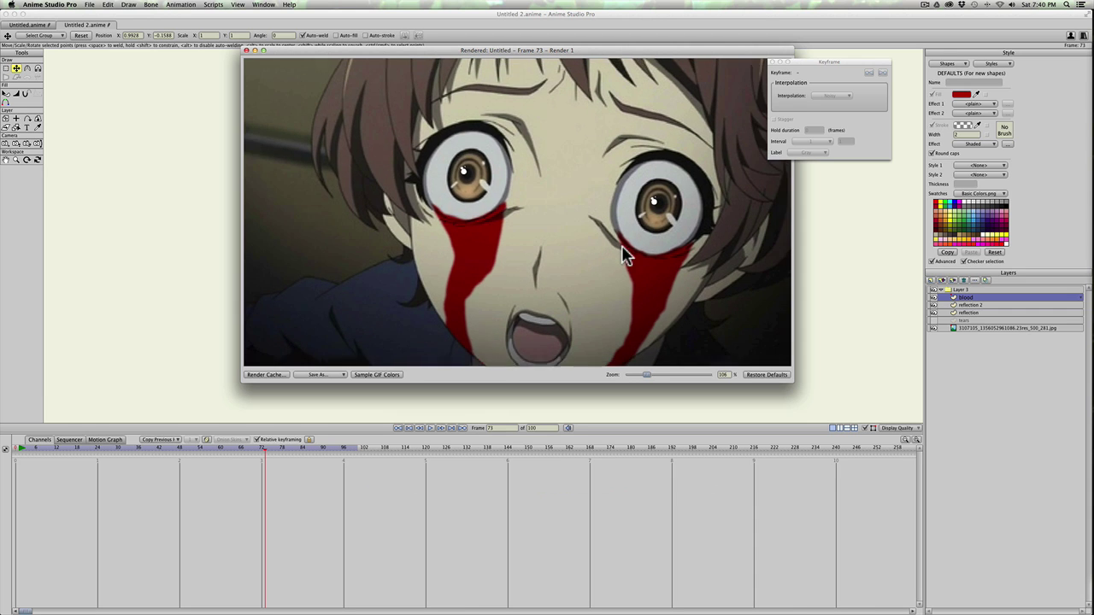
scroll(496, 252, "up", 5)
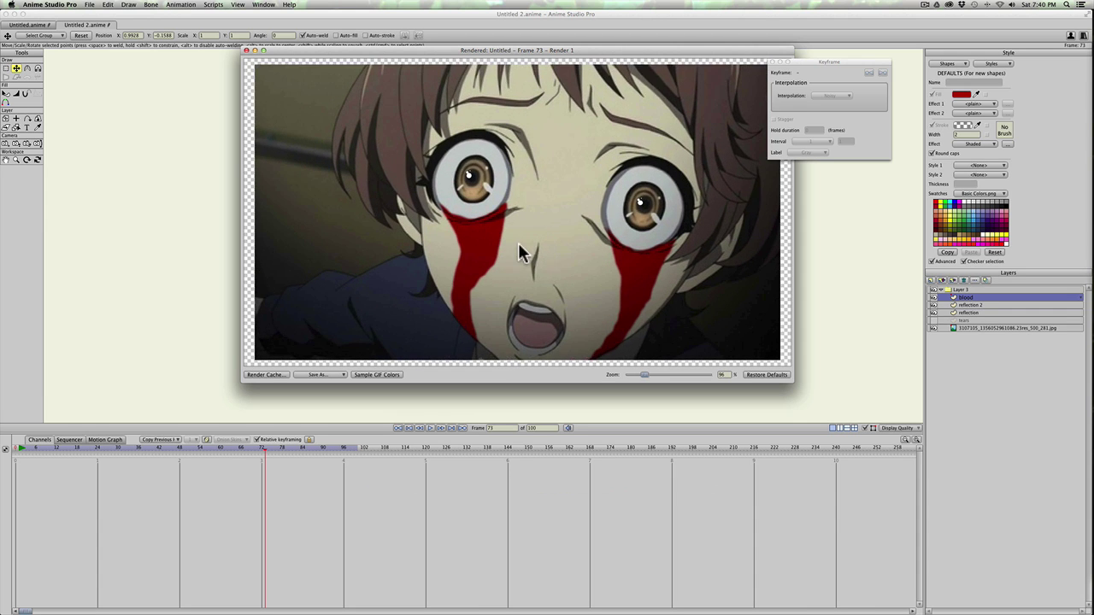
scroll(503, 245, "down", 2)
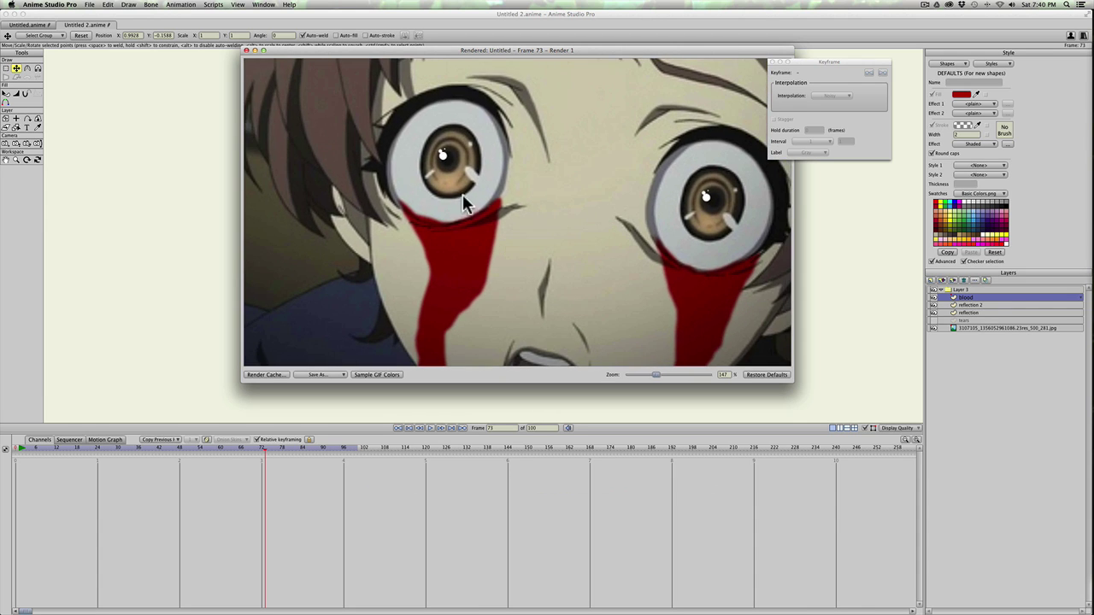
scroll(519, 257, "down", 3)
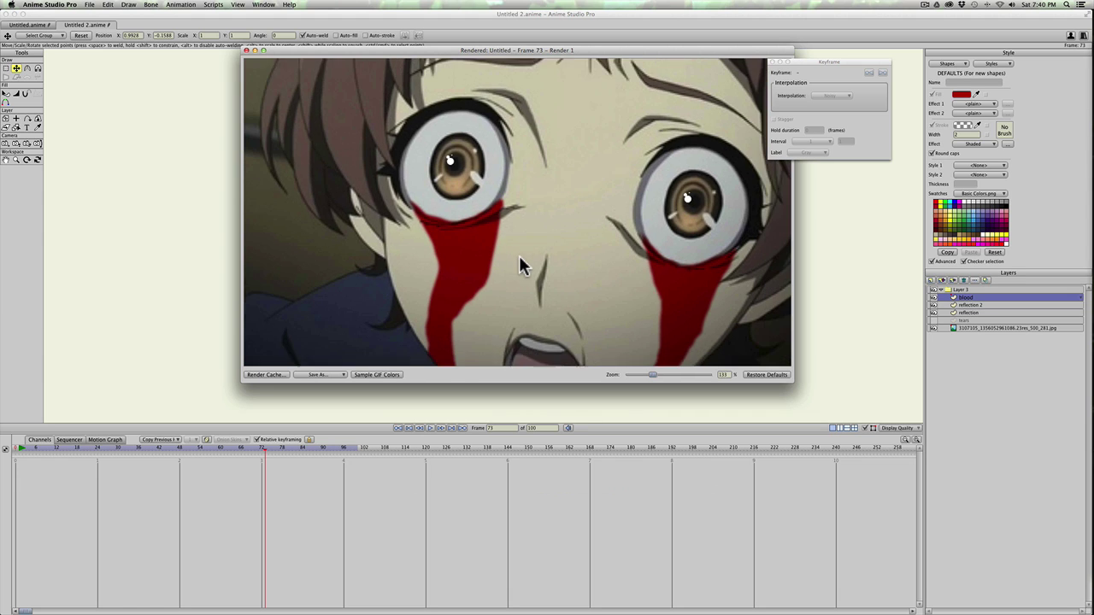
left_click(246, 51)
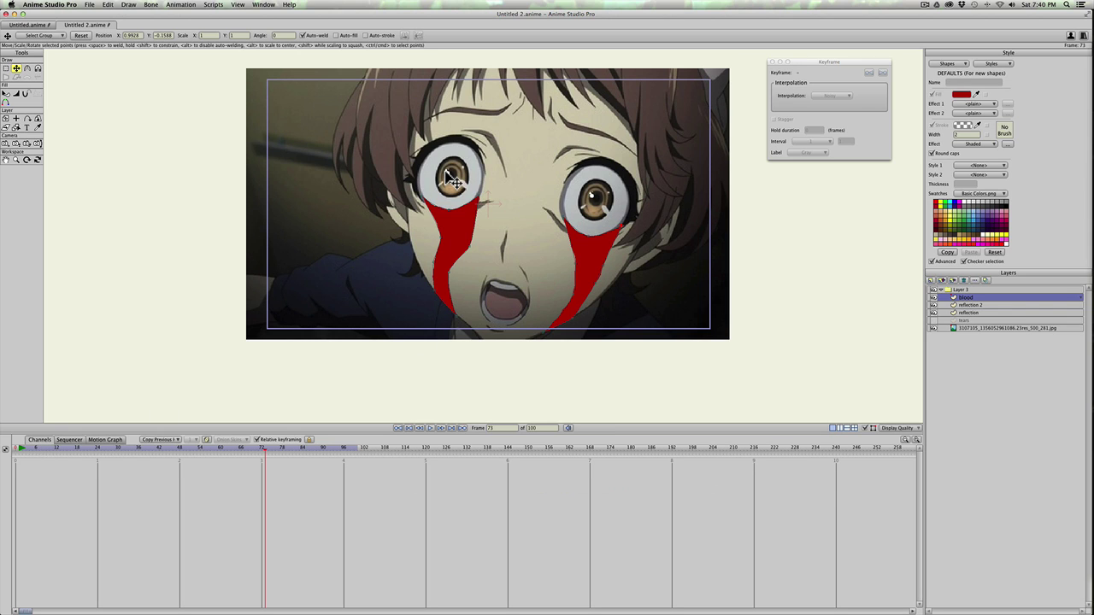
Step: Export frames 1 to 100 as a QuickTime (H.264-AAC) movie named blood.mov on the Desktop
scroll(390, 208, "down", 1)
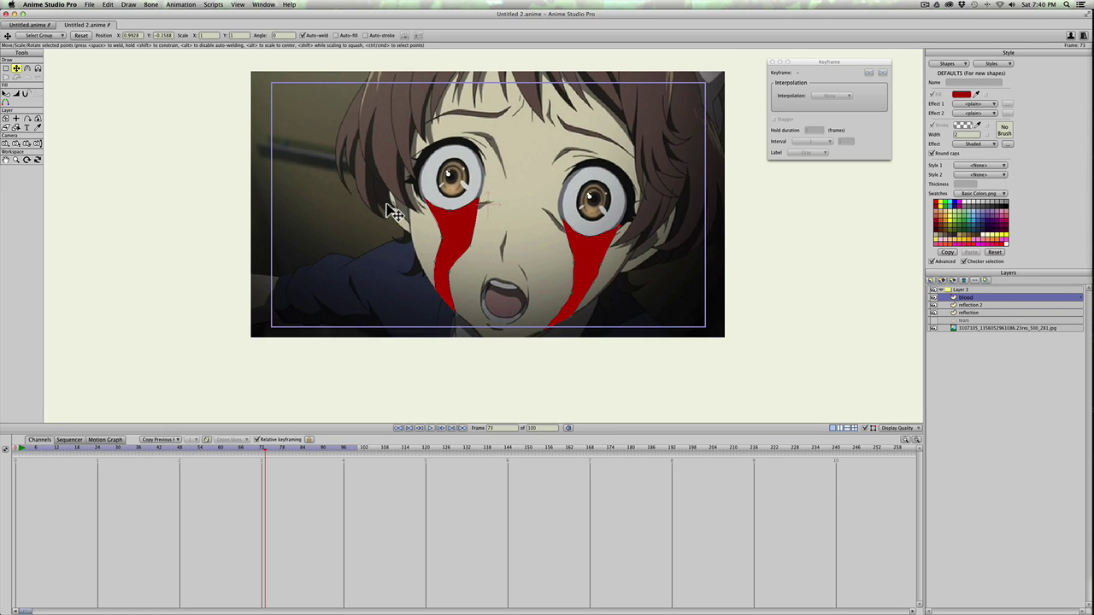
left_click(89, 4)
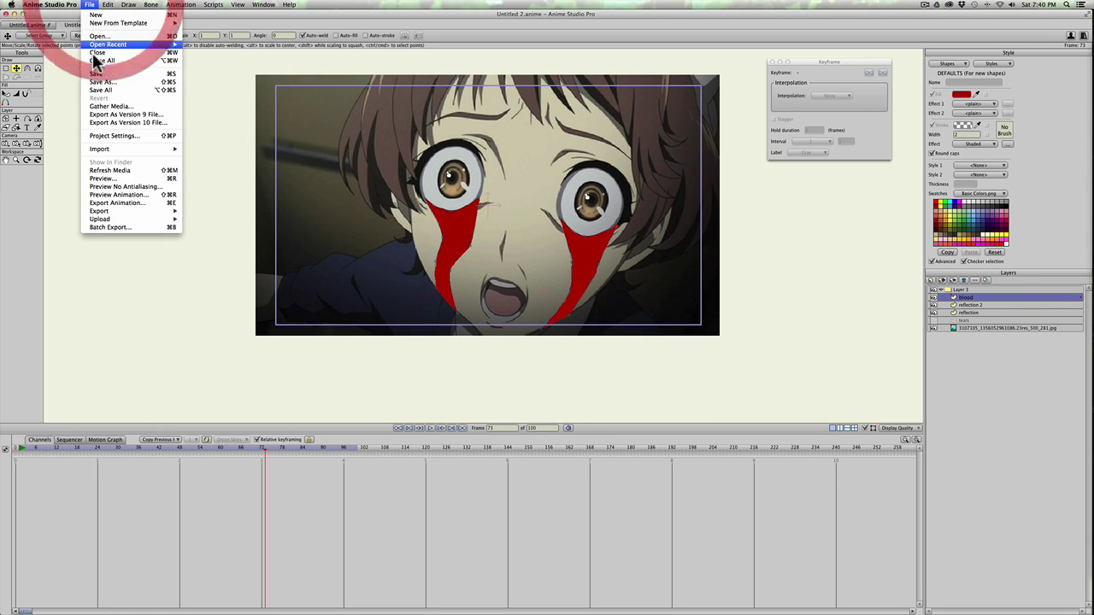
left_click(111, 202)
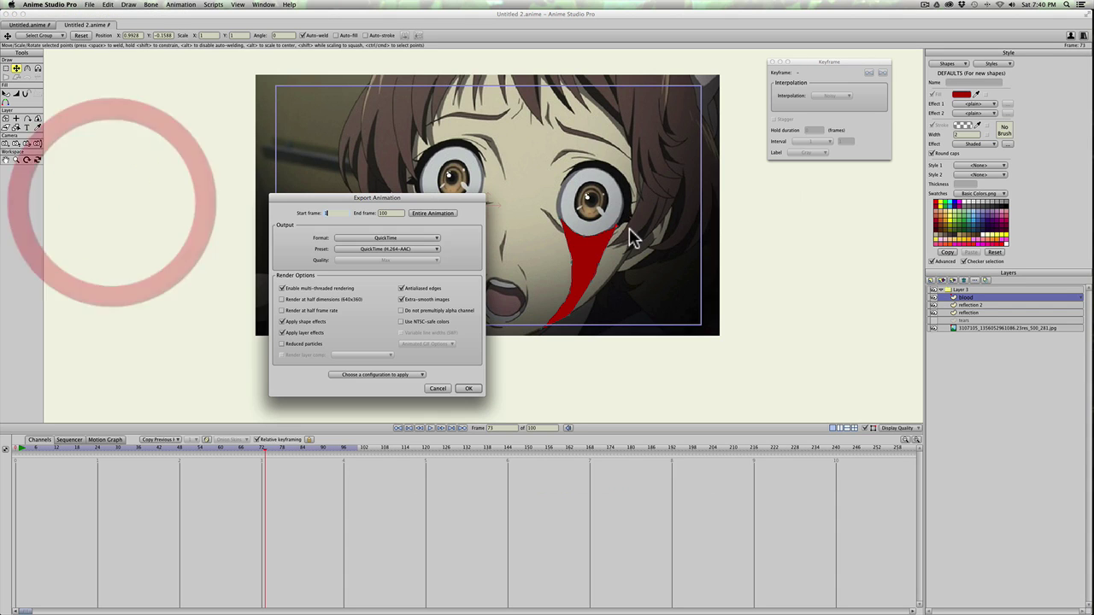
left_click(468, 388)
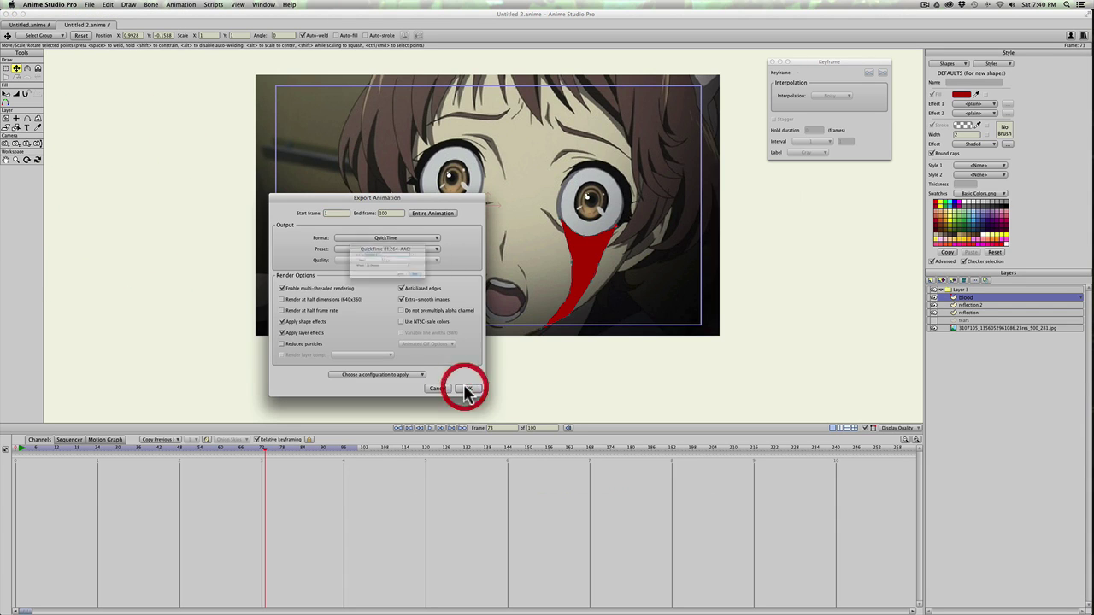
type("bo")
key("BackSpace")
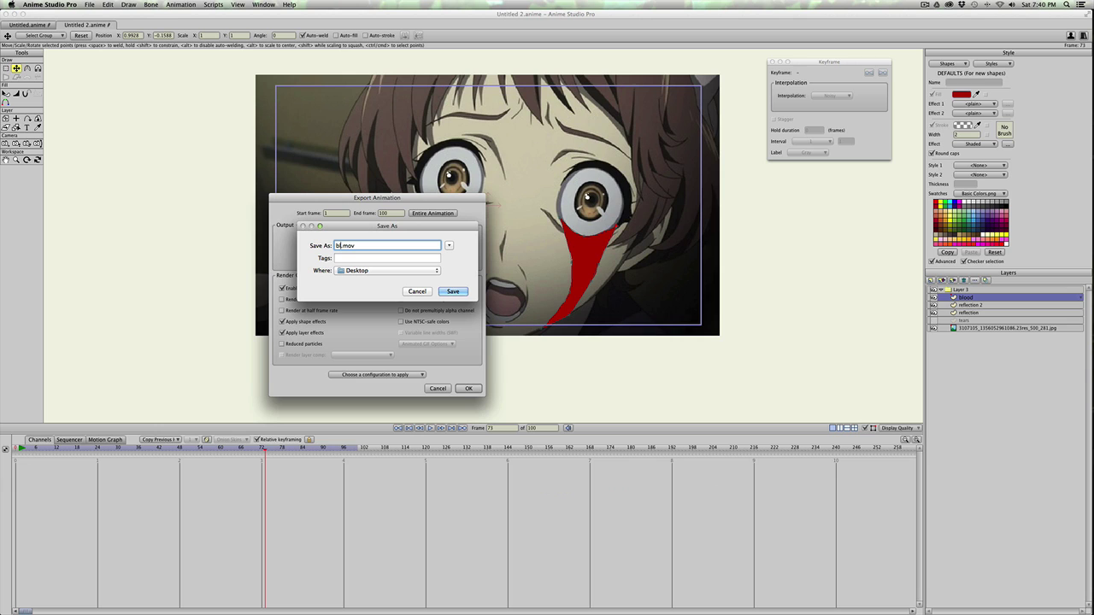
key("Return")
Step: Switch to QuickTime Player, play the exported blood.mov, enlarge its window and play it again
left_click(450, 282)
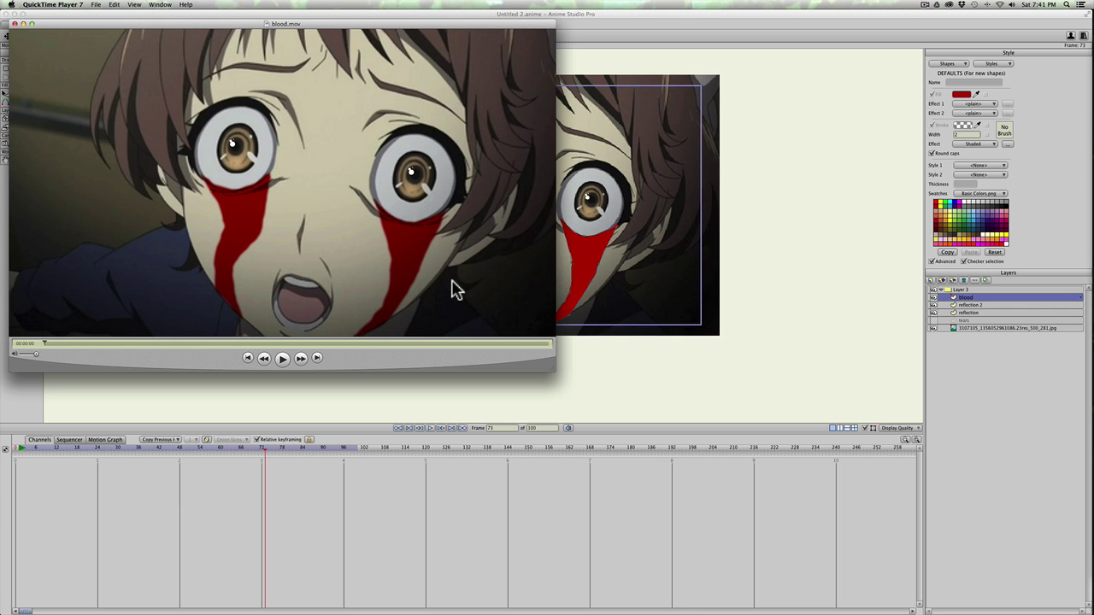
left_click(282, 358)
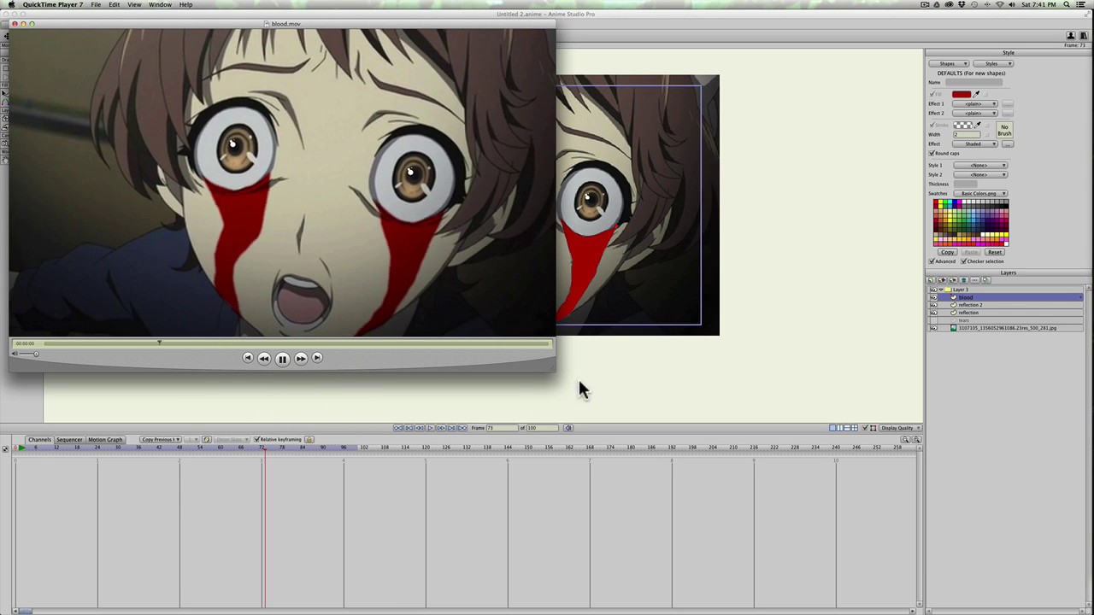
left_click_drag(553, 371, 675, 438)
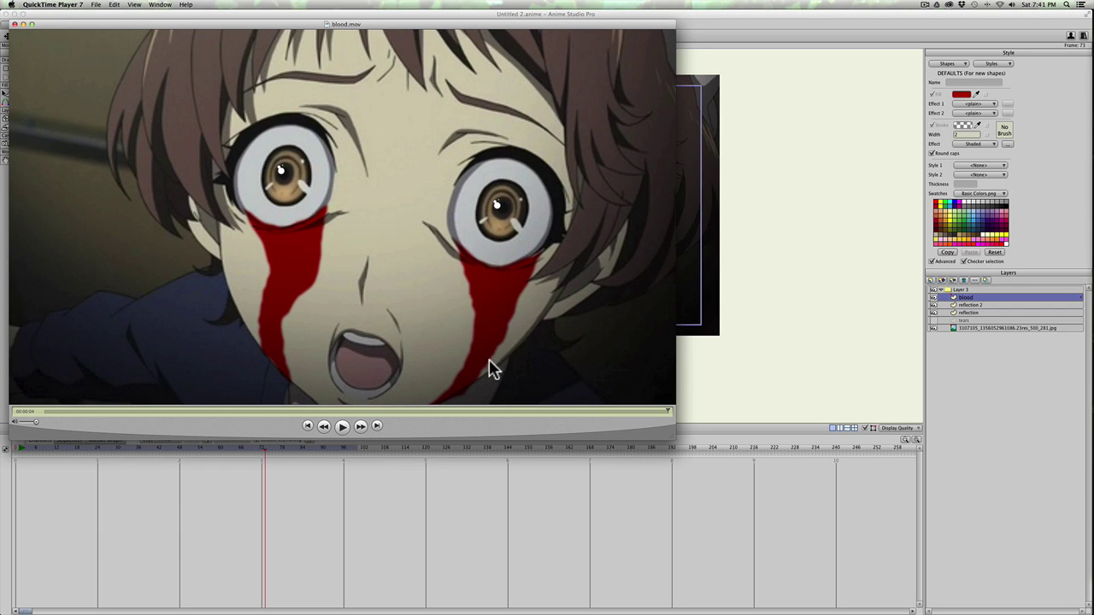
left_click(341, 425)
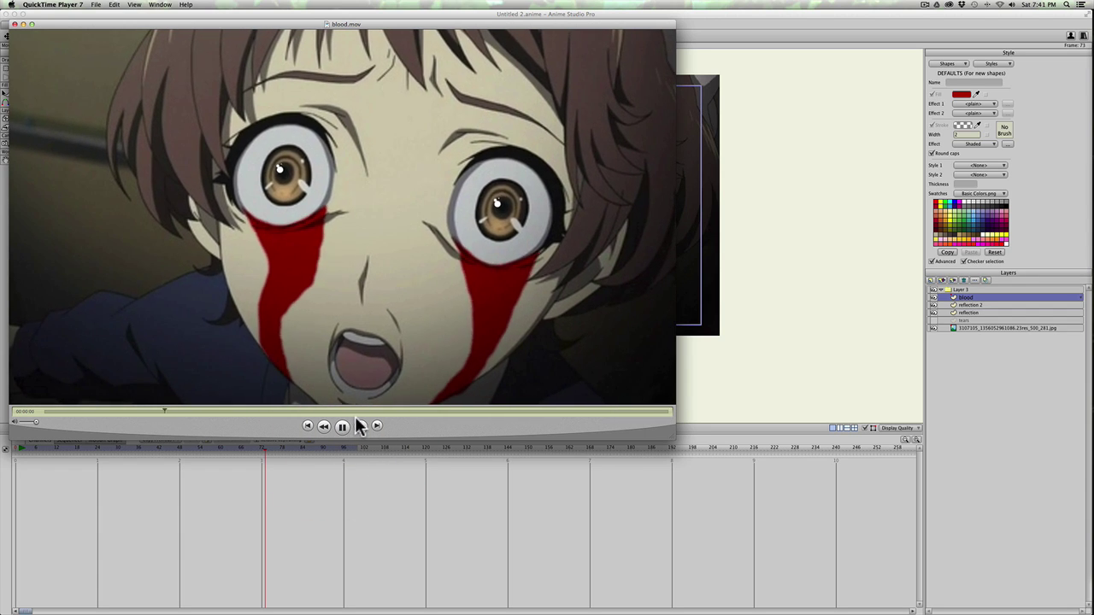